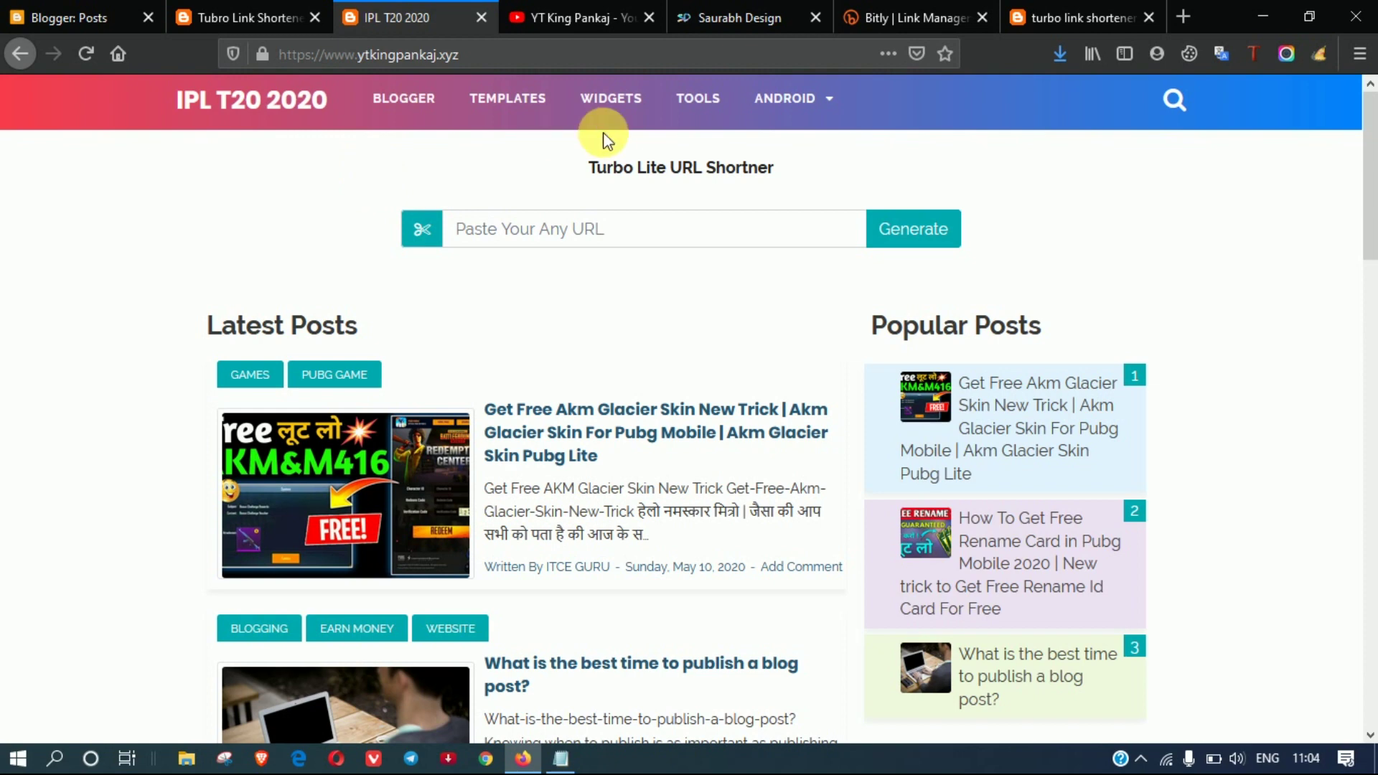
Glance at the Bitly dashboard, then scroll the IPL T20 2020 home page to the footer and back
{"action": "left_click", "coordinate": [890, 17]}
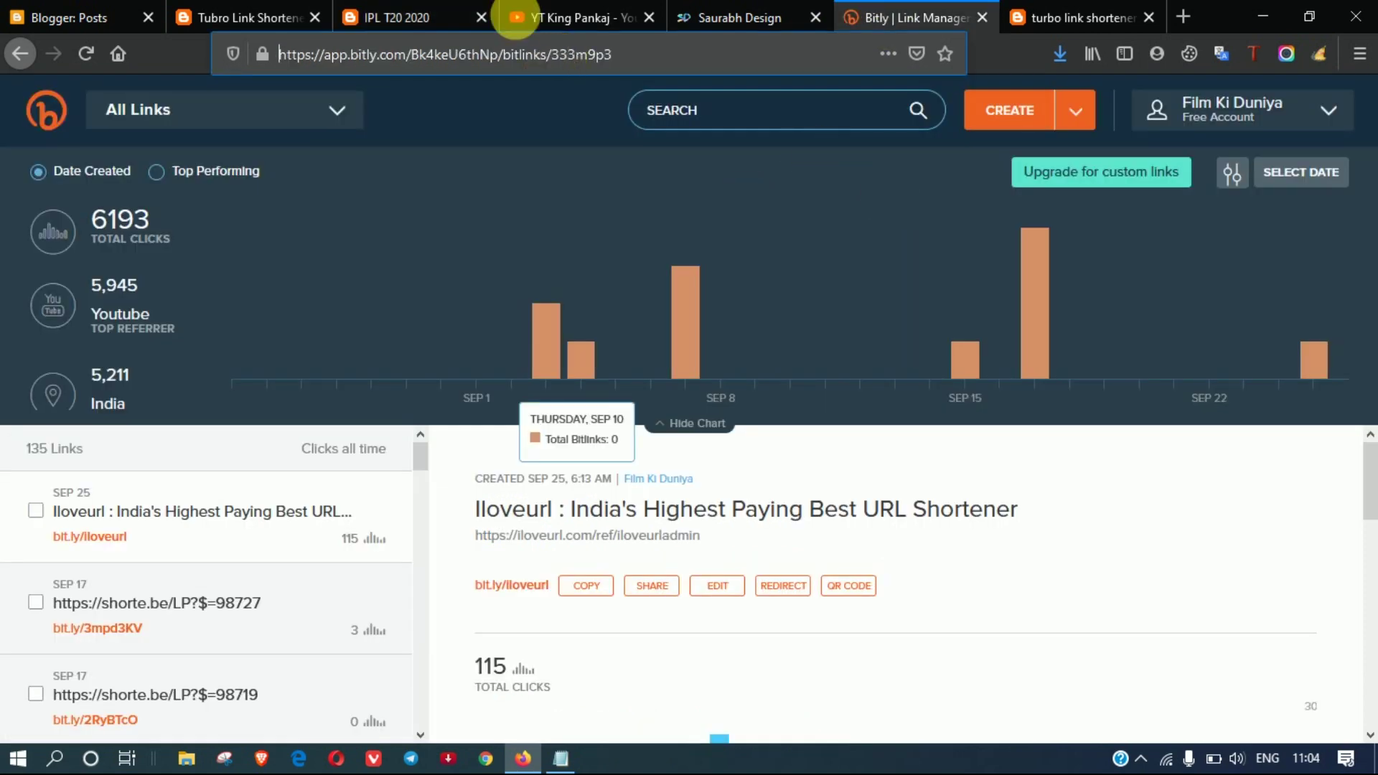
{"action": "left_click", "coordinate": [423, 17]}
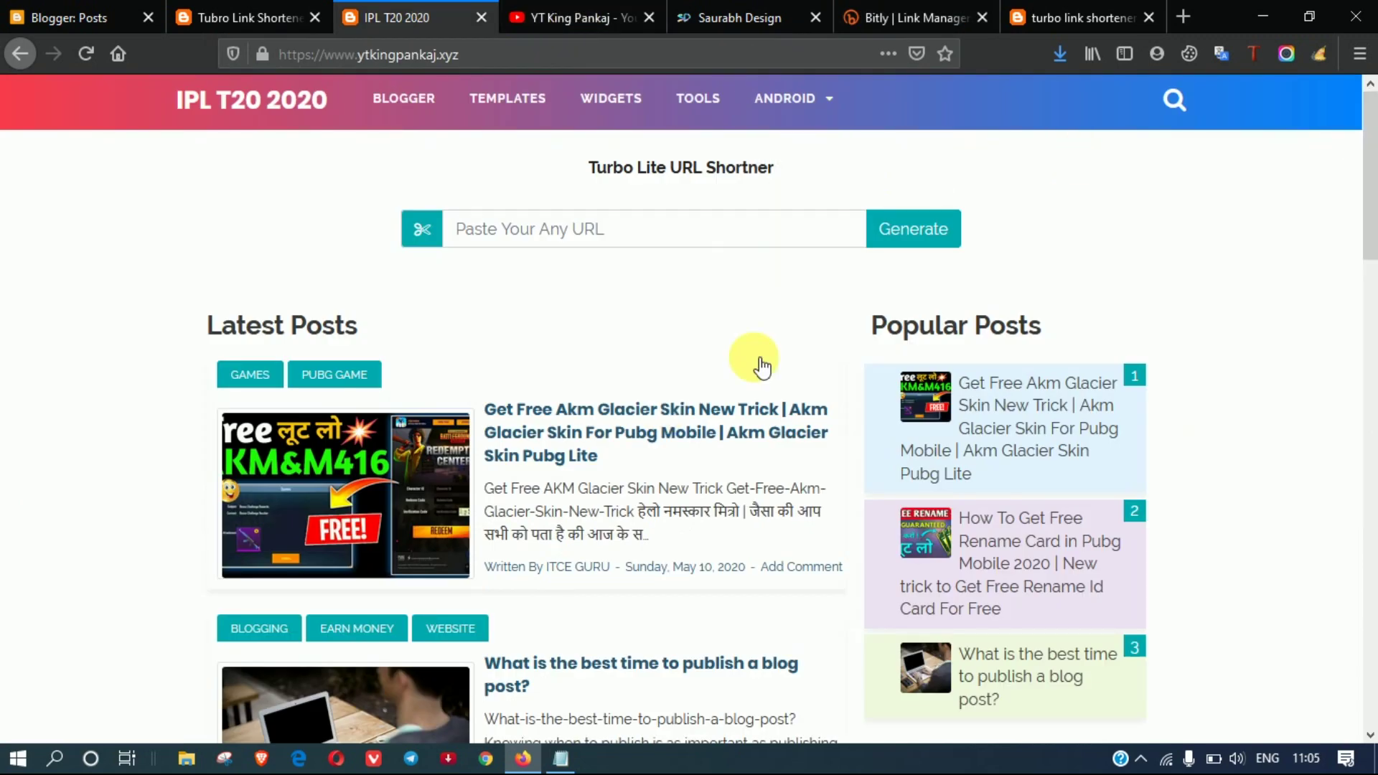
{"action": "scroll", "coordinate": [685, 546], "scroll_direction": "down", "scroll_amount": 4}
{"action": "scroll", "coordinate": [590, 485], "scroll_direction": "down", "scroll_amount": 8}
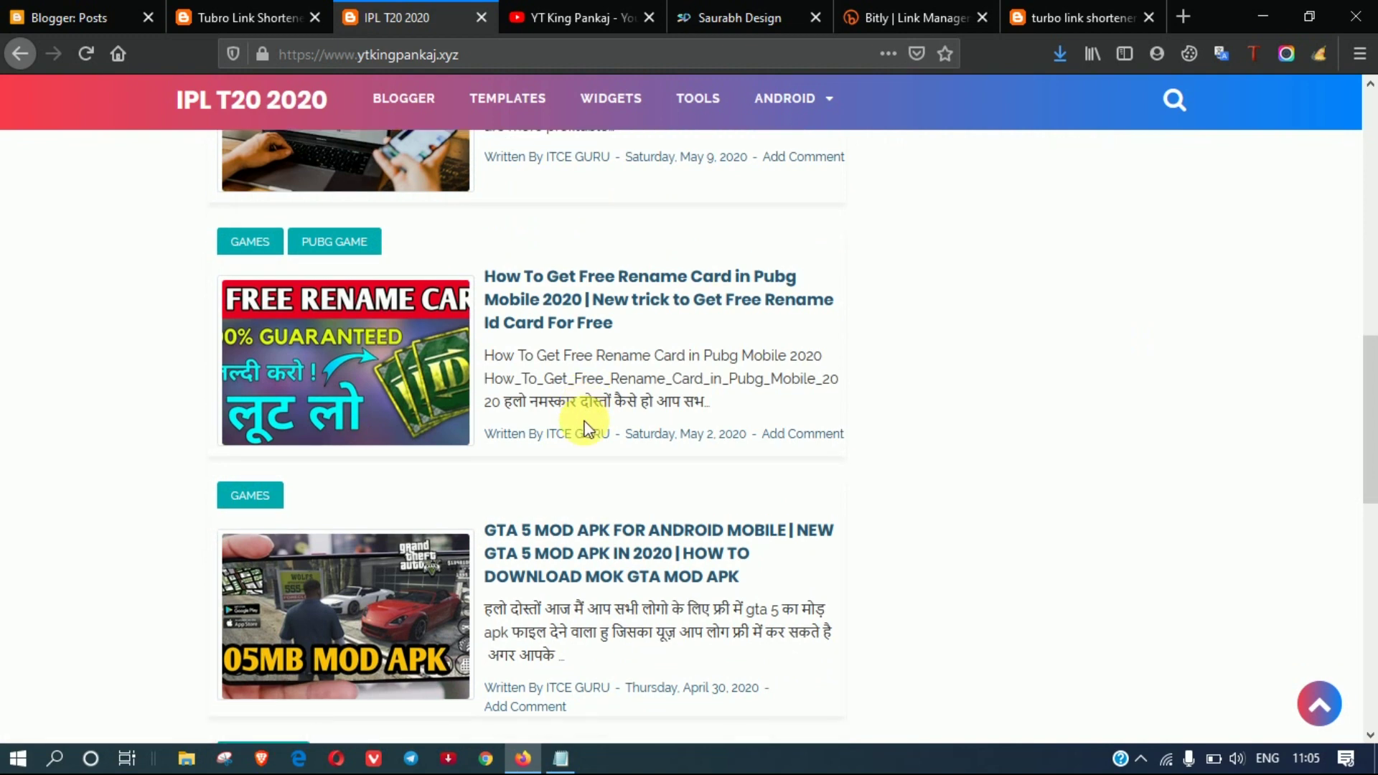
{"action": "scroll", "coordinate": [585, 429], "scroll_direction": "down", "scroll_amount": 10}
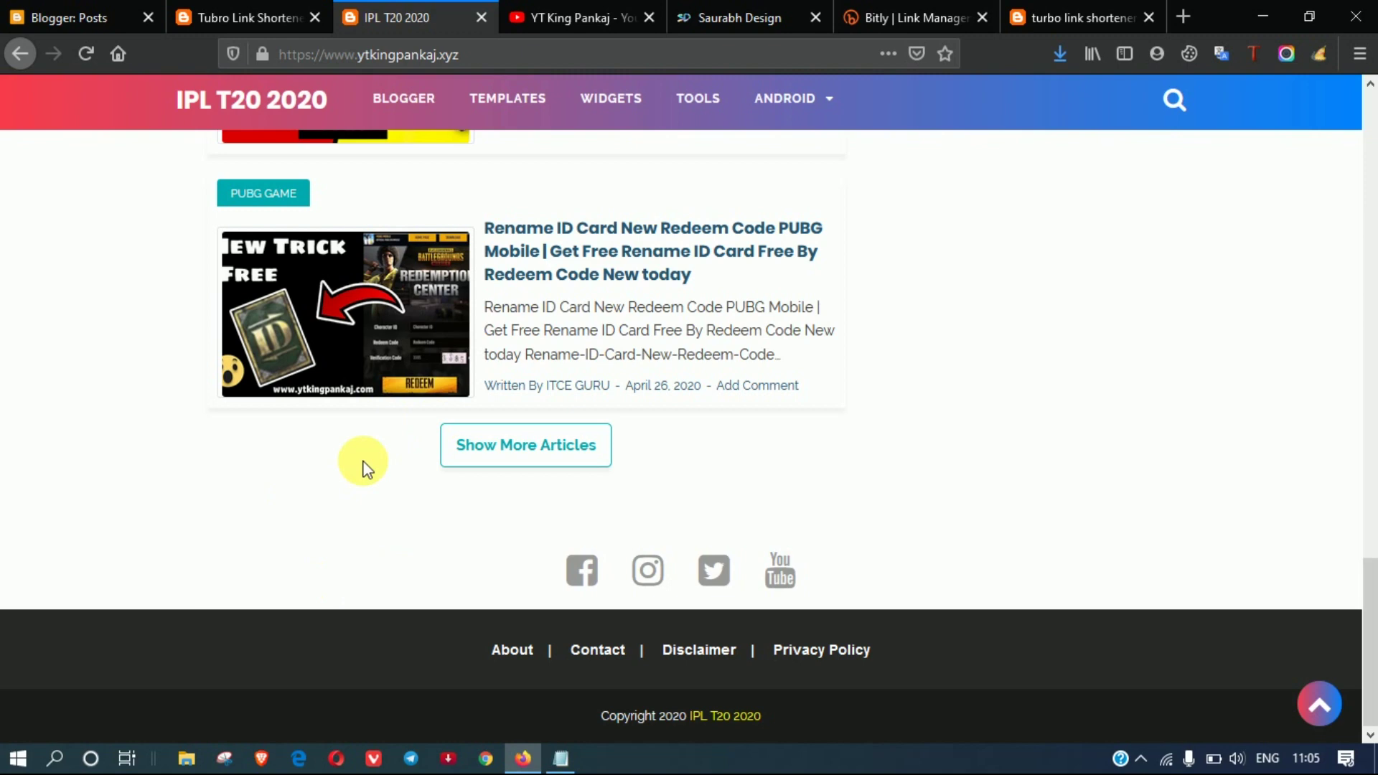
{"action": "scroll", "coordinate": [343, 334], "scroll_direction": "up", "scroll_amount": 3}
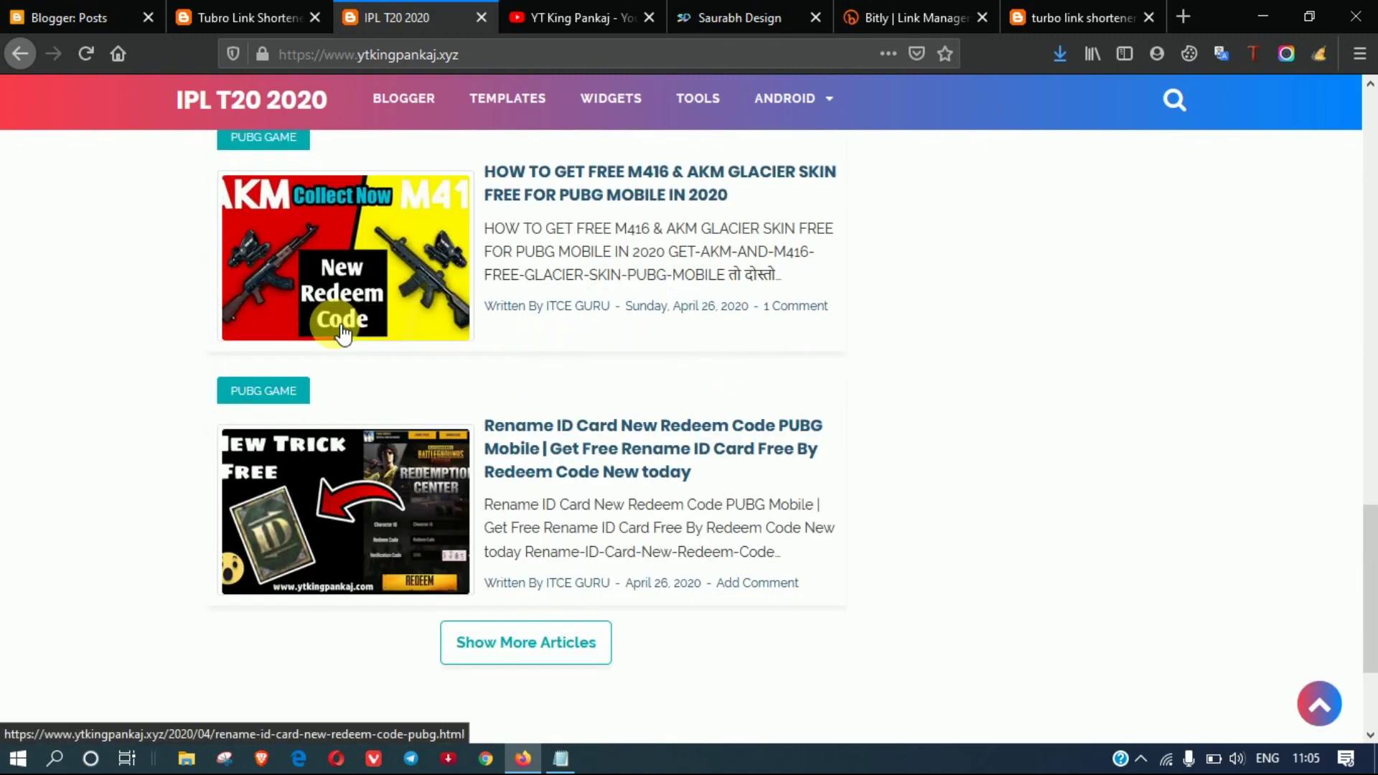
{"action": "scroll", "coordinate": [343, 334], "scroll_direction": "up", "scroll_amount": 15}
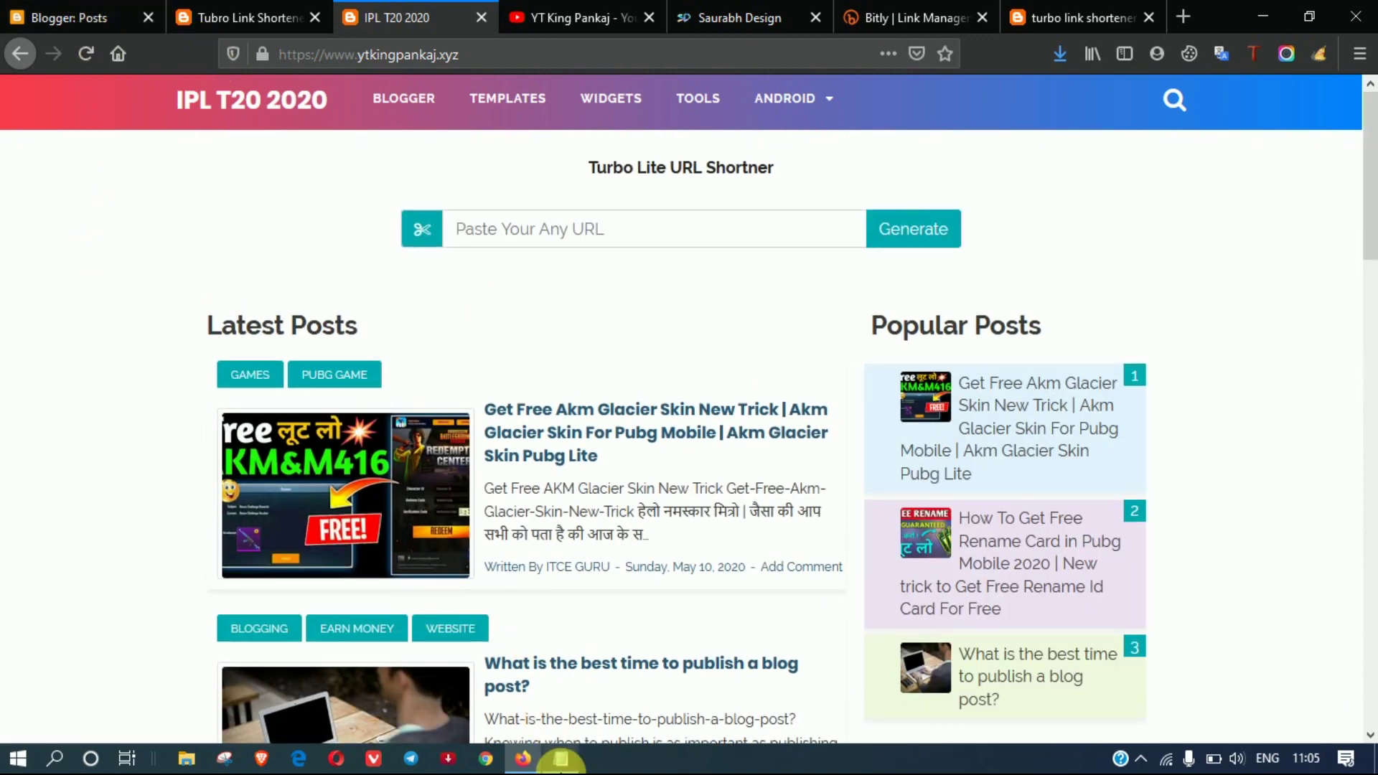
Look through the Turbo Lite shortener script code in Notepad, then bring up the Saurabh Design site
{"action": "left_click", "coordinate": [561, 759]}
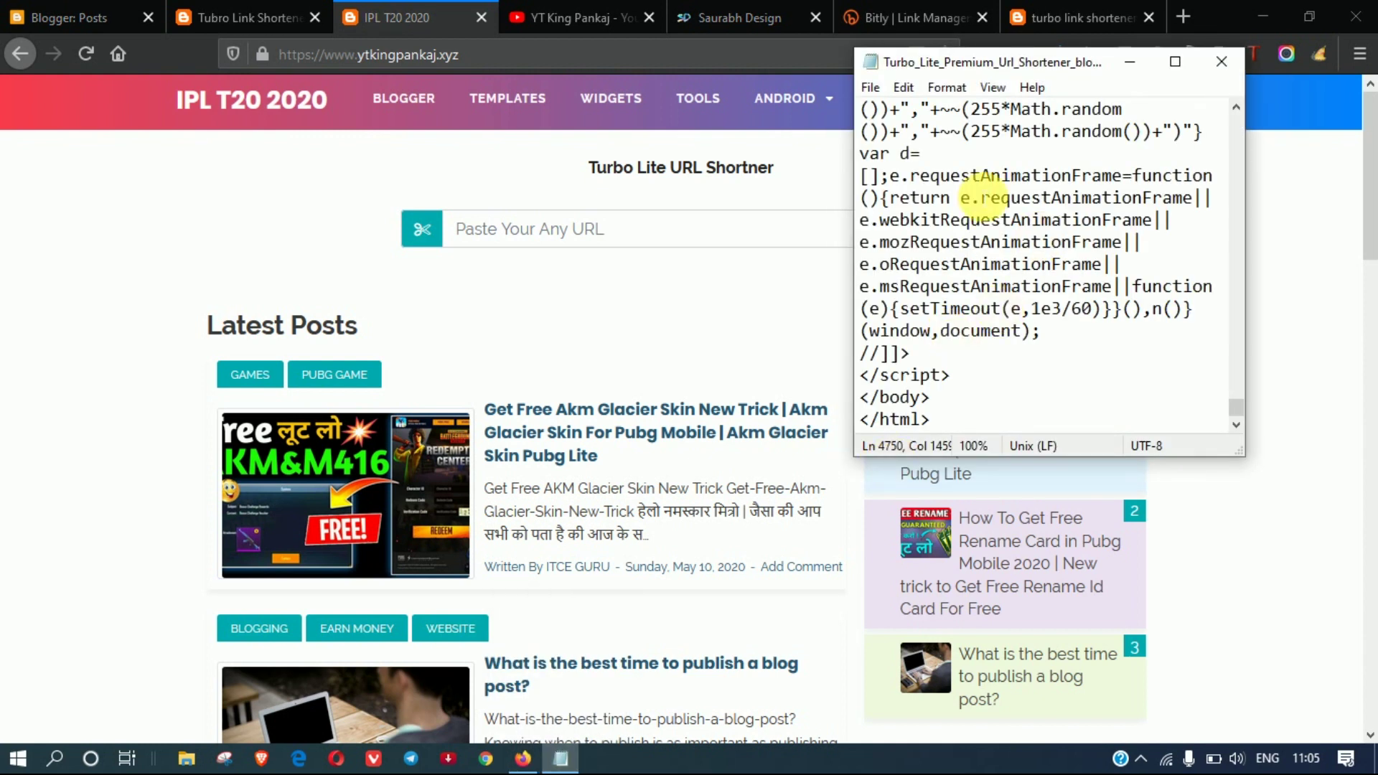
{"action": "left_click_drag", "start_coordinate": [877, 121], "coordinate": [1039, 263]}
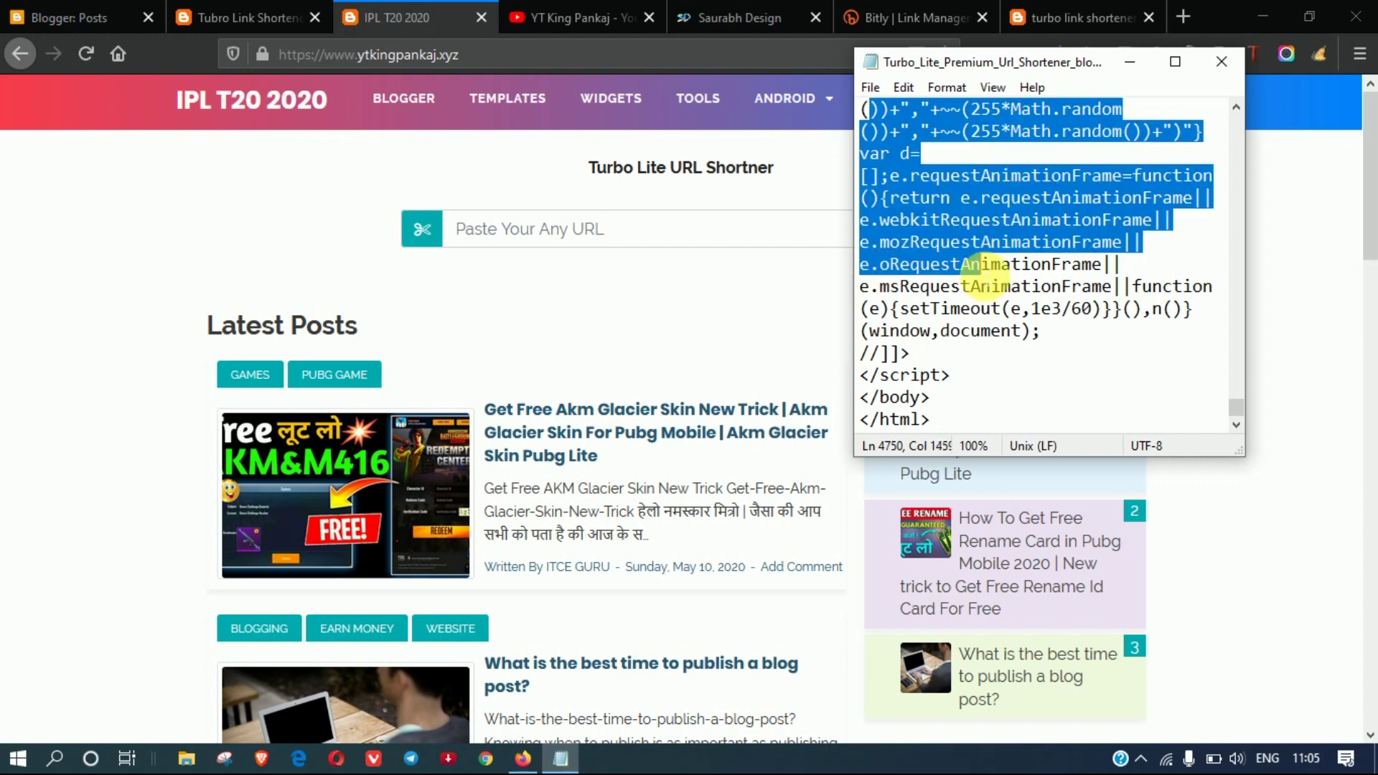
{"action": "scroll", "coordinate": [991, 222], "scroll_direction": "up", "scroll_amount": 10}
{"action": "scroll", "coordinate": [955, 198], "scroll_direction": "up", "scroll_amount": 15}
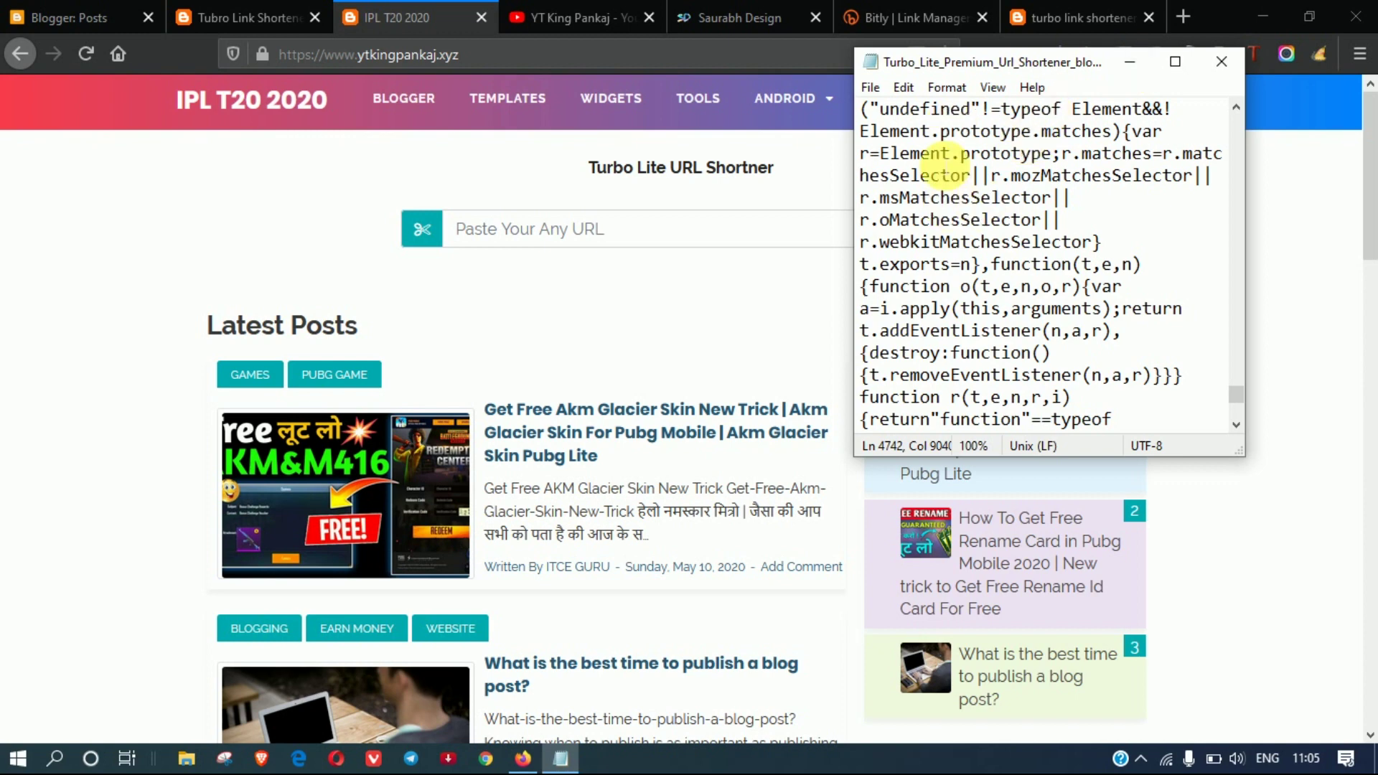
{"action": "left_click_drag", "start_coordinate": [880, 132], "coordinate": [1009, 359]}
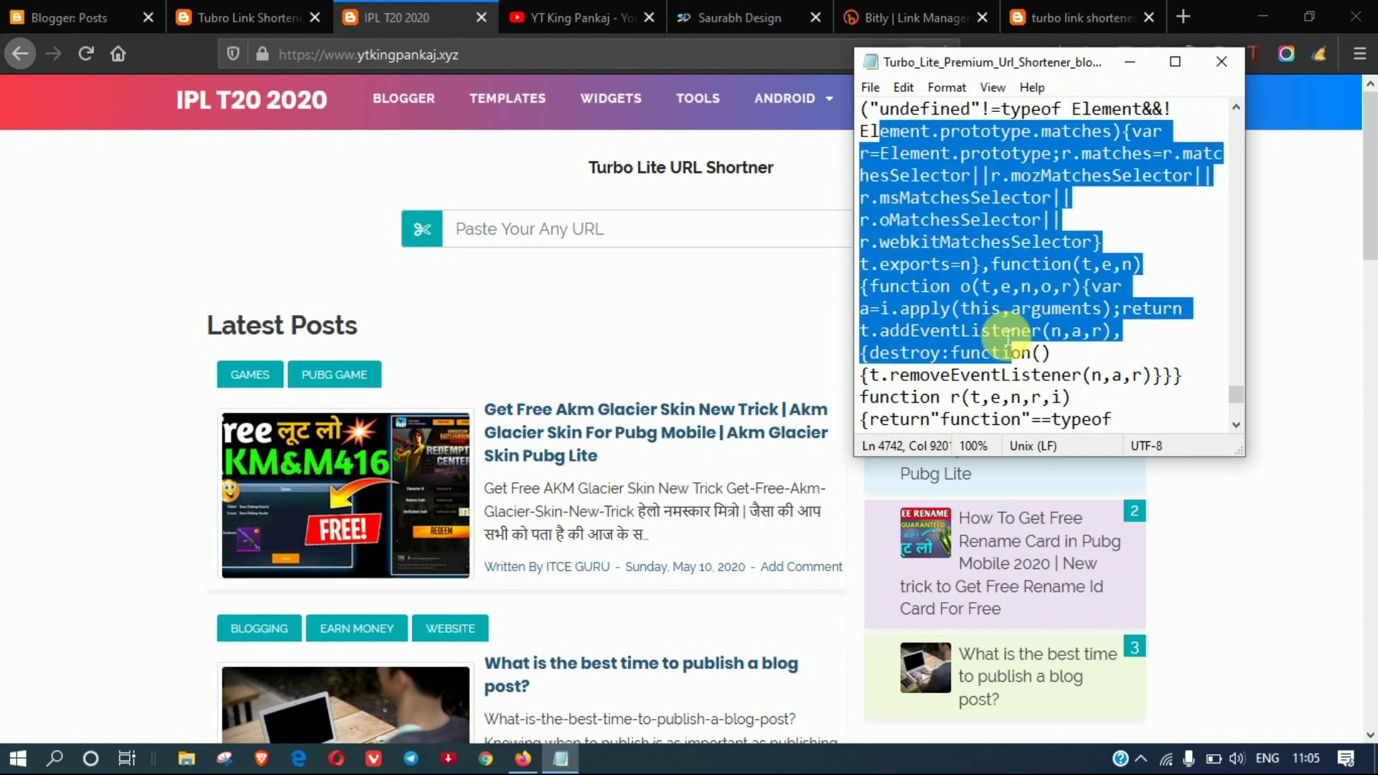
{"action": "left_click", "coordinate": [789, 101]}
{"action": "left_click", "coordinate": [750, 17]}
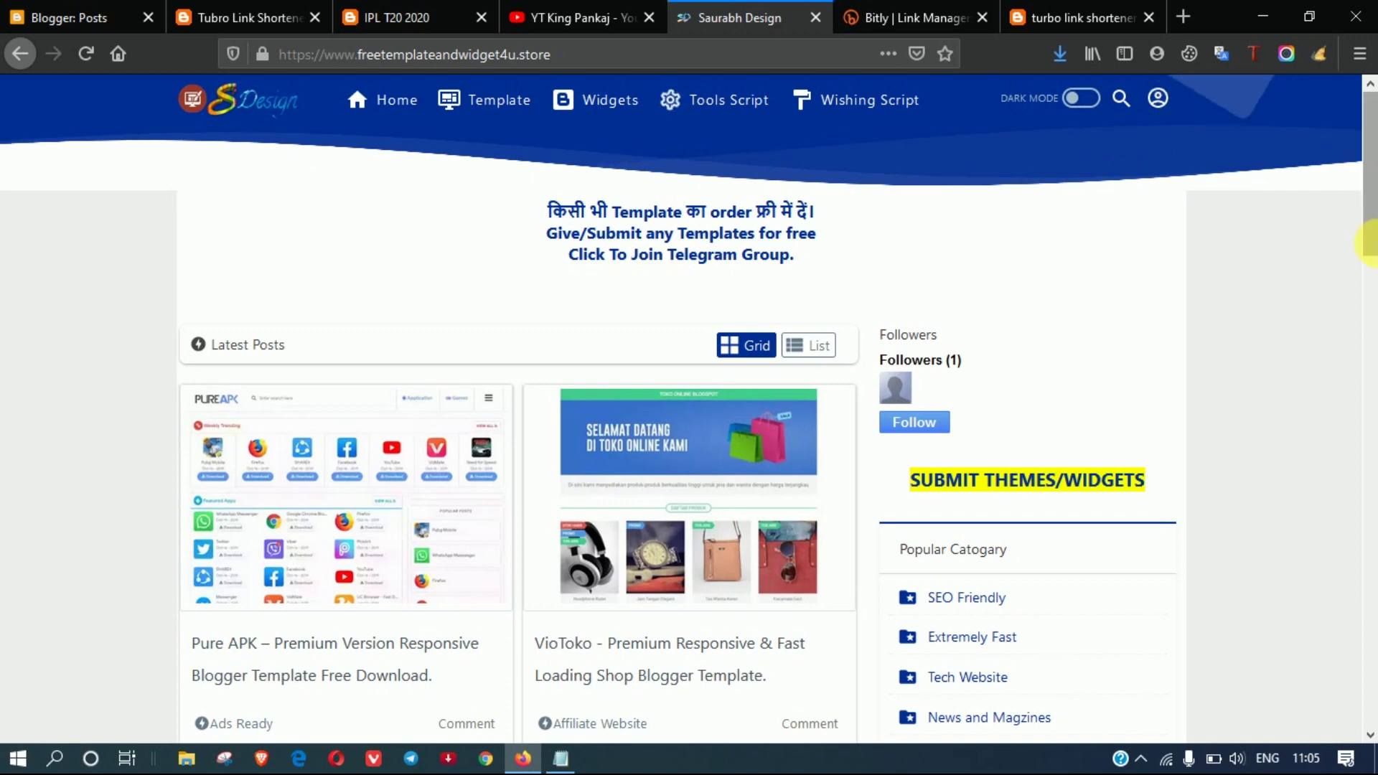
Browse the Saurabh Design template cards, then go to the My Link shortener blog's posts page
{"action": "scroll", "coordinate": [1371, 241], "scroll_direction": "down", "scroll_amount": 7}
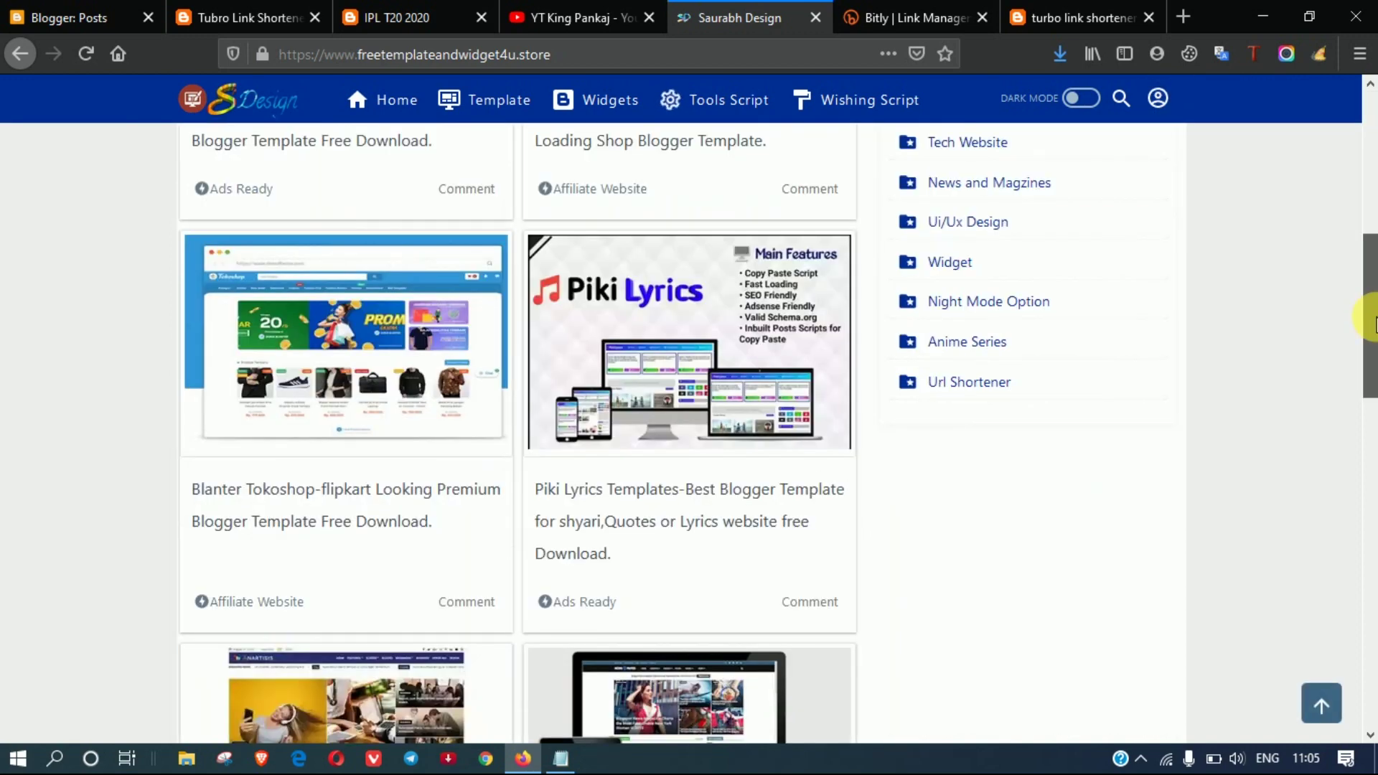
{"action": "scroll", "coordinate": [1371, 323], "scroll_direction": "down", "scroll_amount": 6}
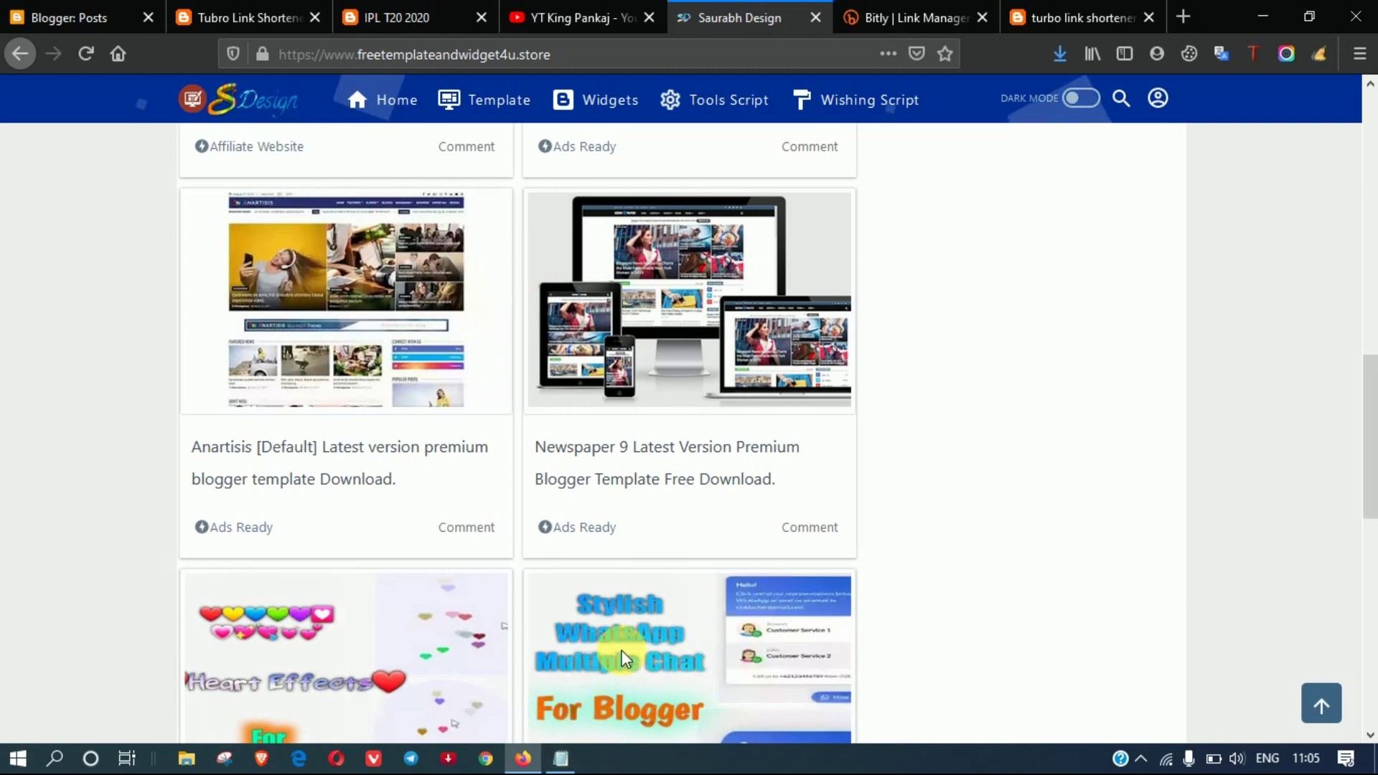
{"action": "scroll", "coordinate": [634, 549], "scroll_direction": "down", "scroll_amount": 7}
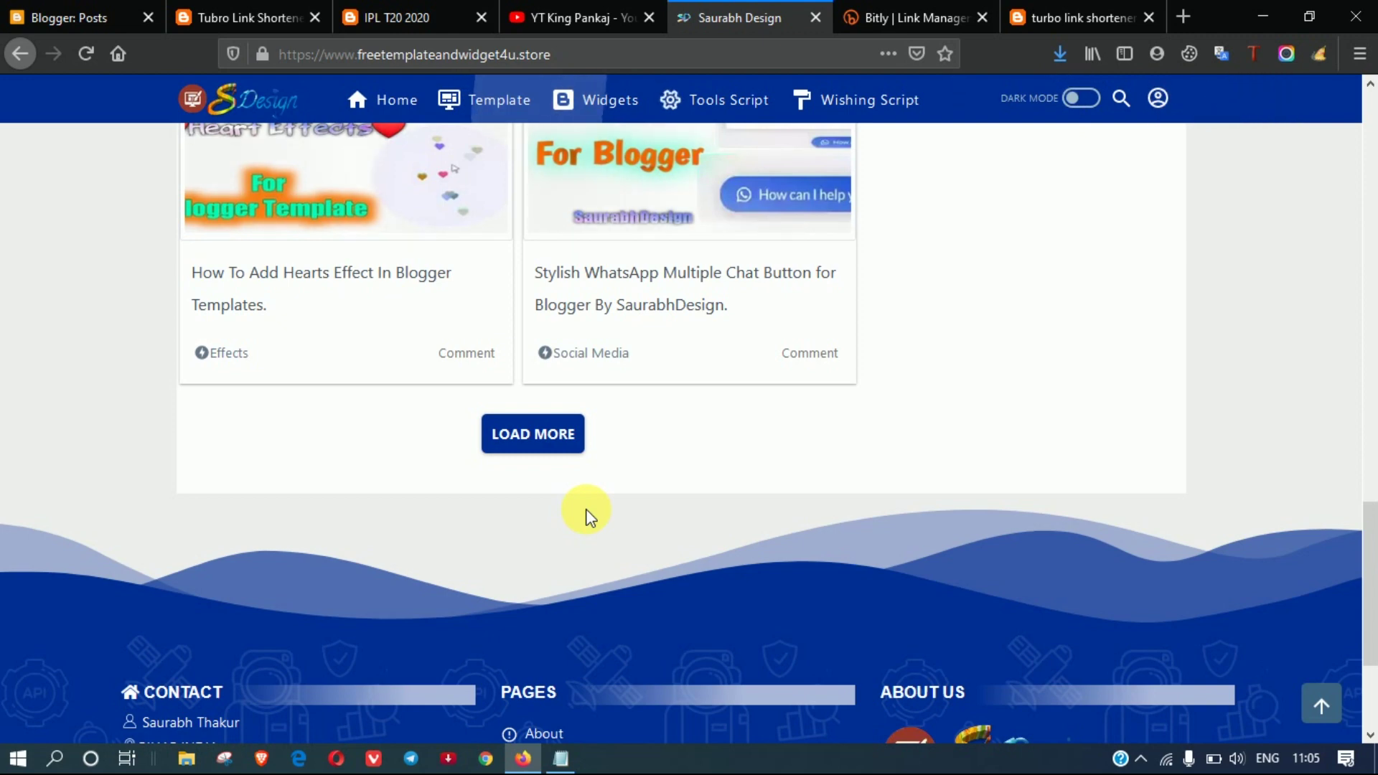
{"action": "scroll", "coordinate": [587, 515], "scroll_direction": "up", "scroll_amount": 12}
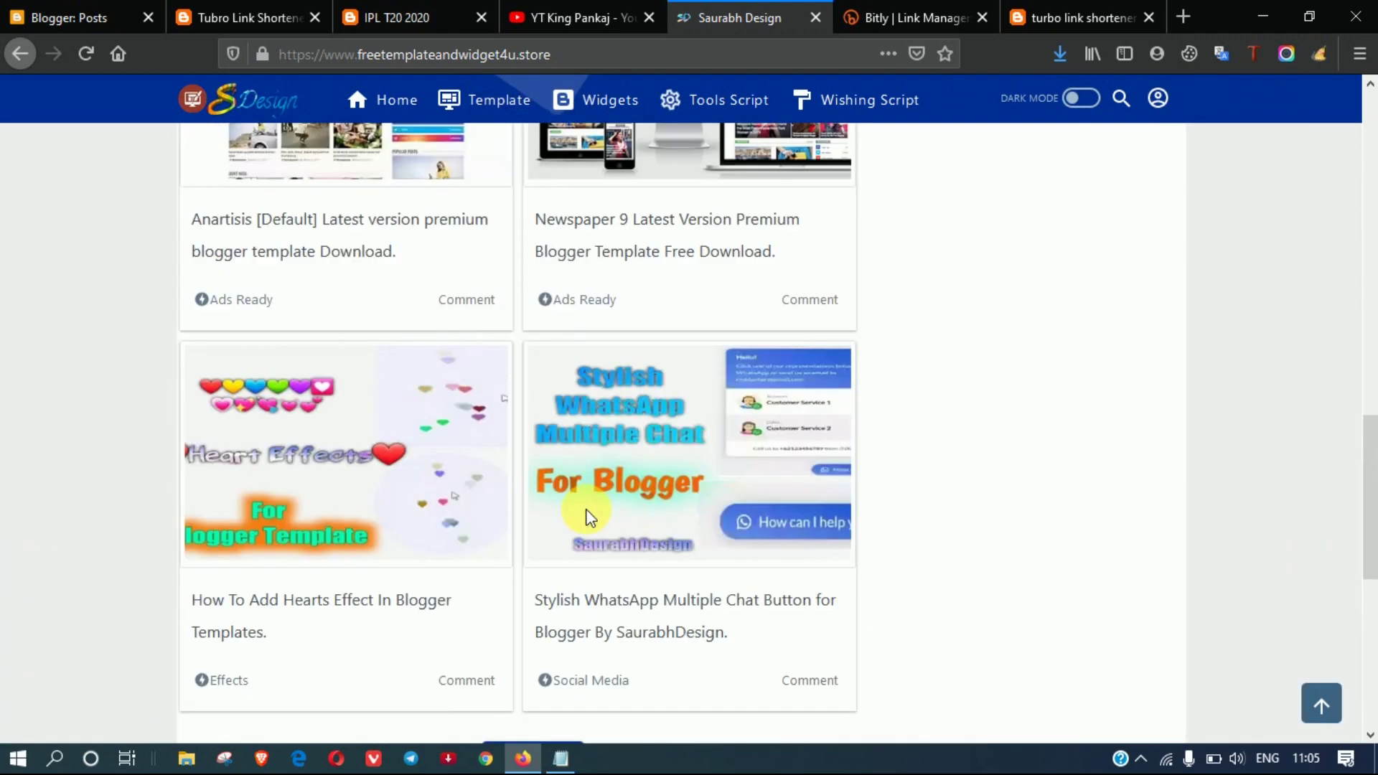
{"action": "scroll", "coordinate": [599, 334], "scroll_direction": "up", "scroll_amount": 5}
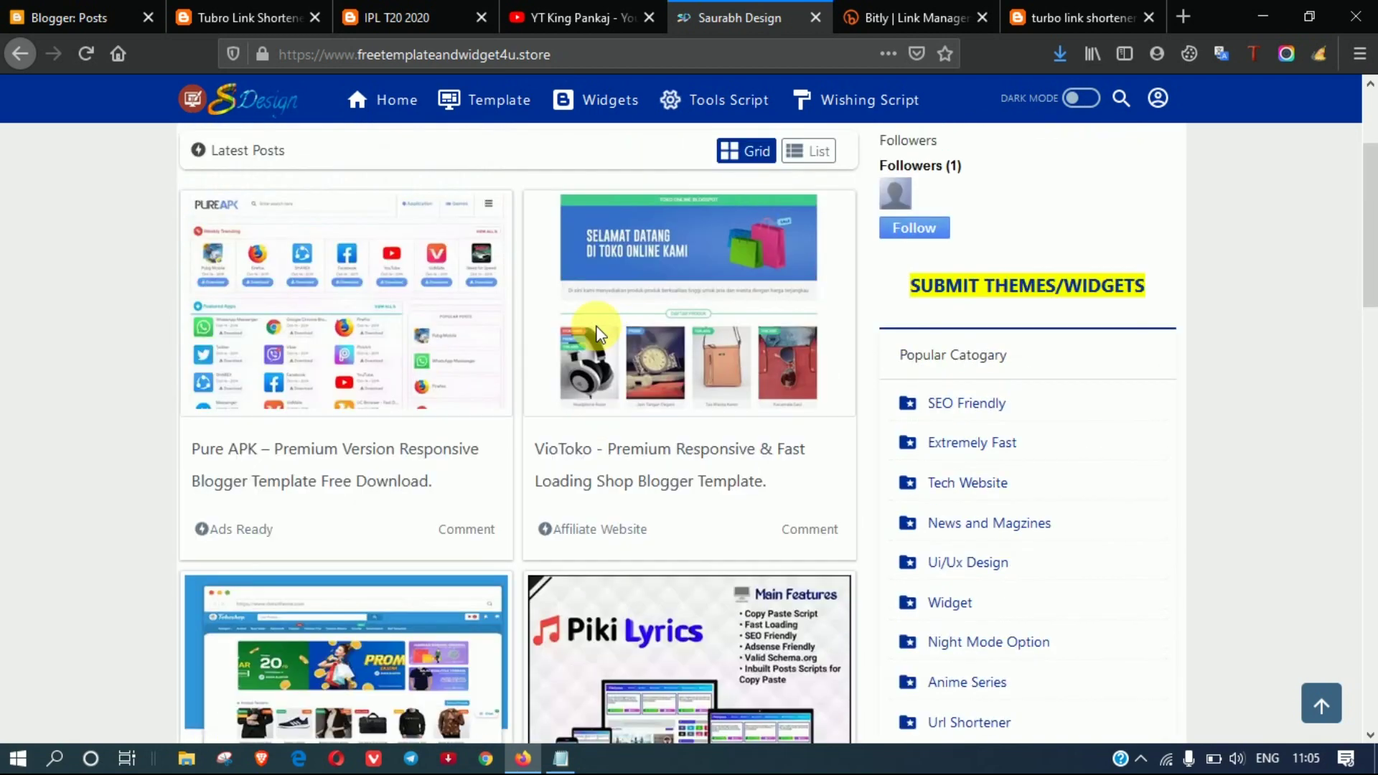
{"action": "left_click", "coordinate": [119, 11]}
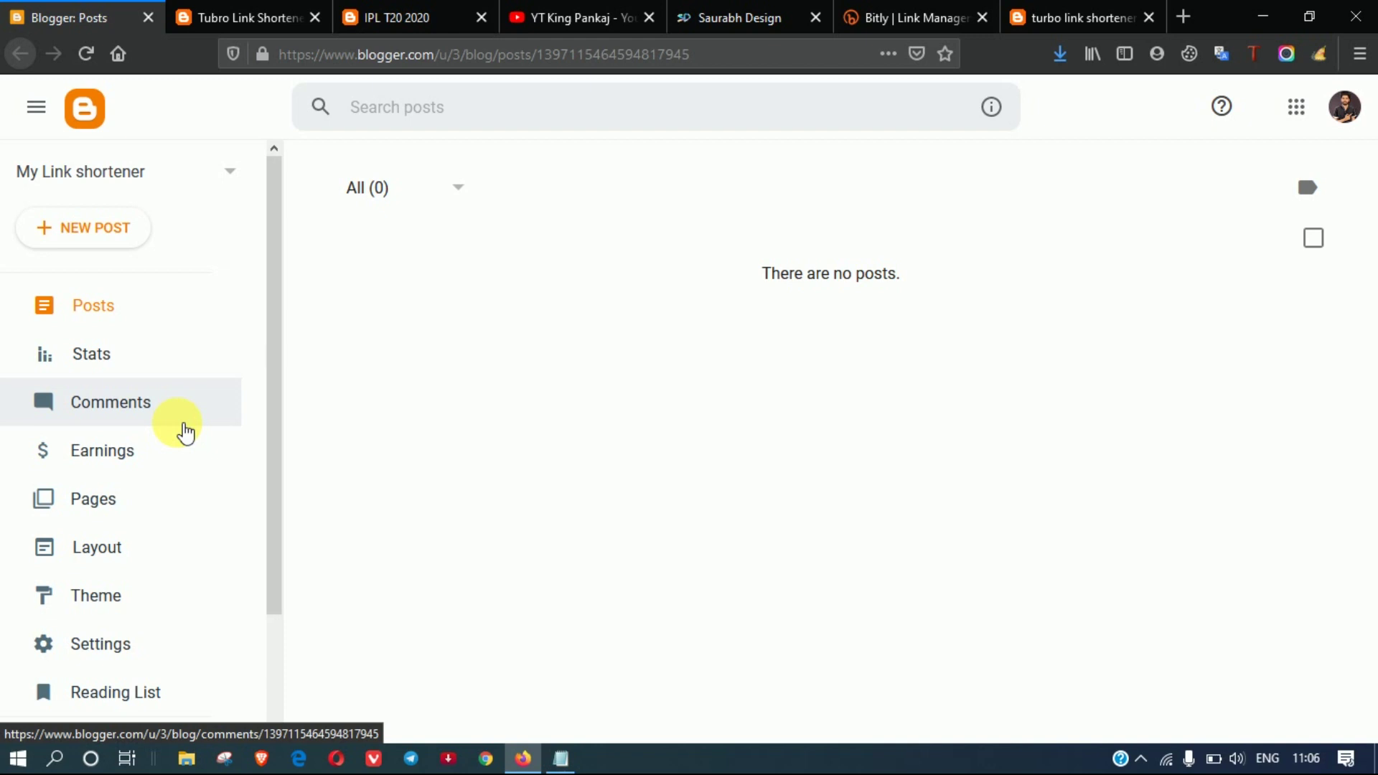
Open the Contempo Light theme's Edit HTML editor and bring the Turbo Lite template back up
{"action": "scroll", "coordinate": [164, 524], "scroll_direction": "down", "scroll_amount": 2}
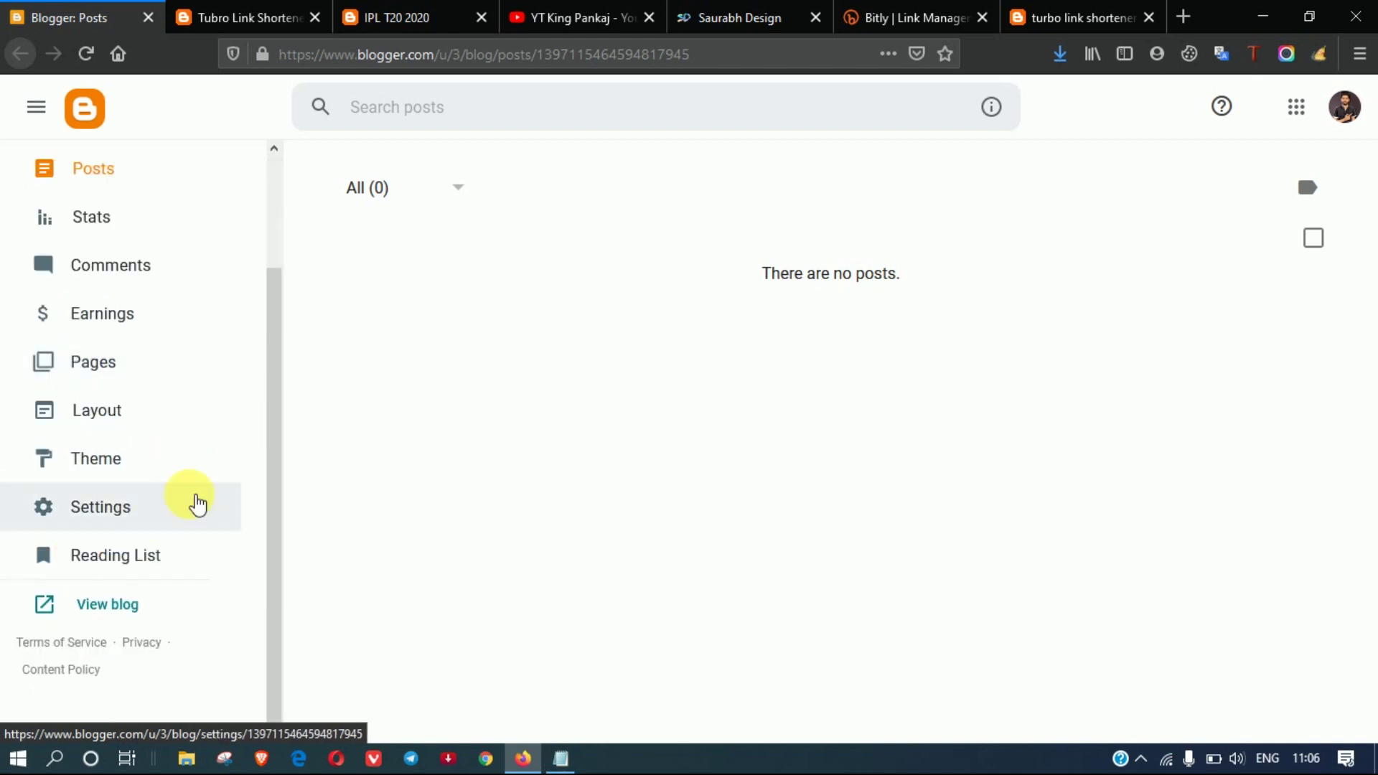
{"action": "left_click", "coordinate": [143, 468]}
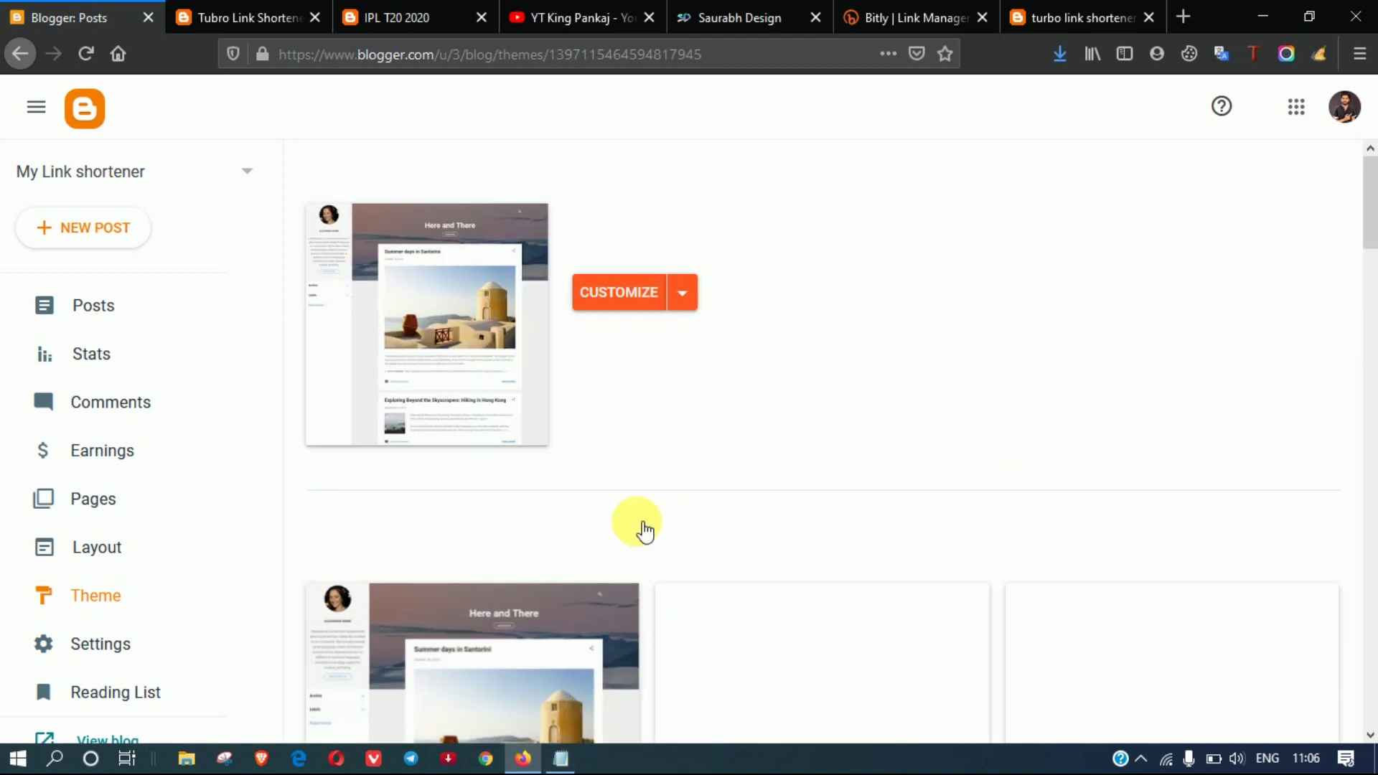
{"action": "left_click", "coordinate": [690, 298]}
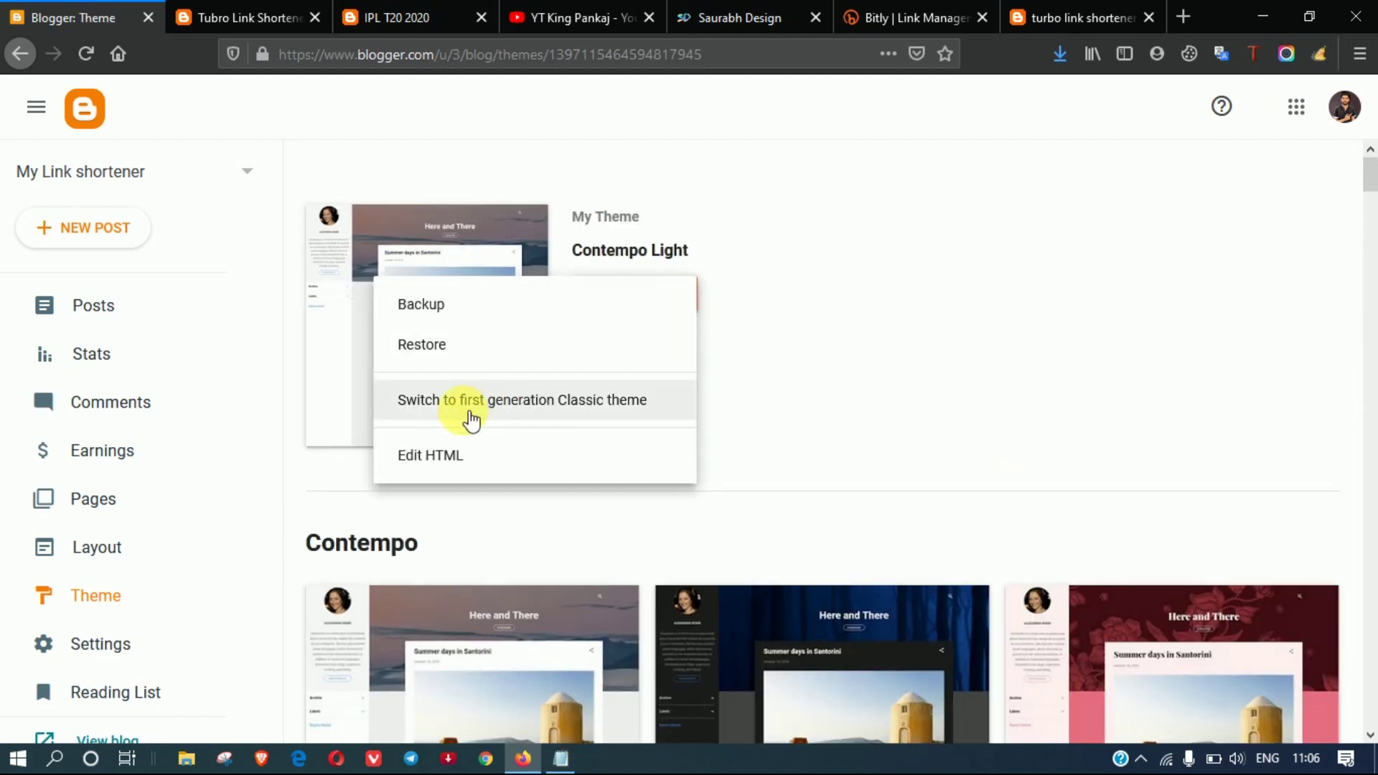
{"action": "left_click", "coordinate": [493, 455]}
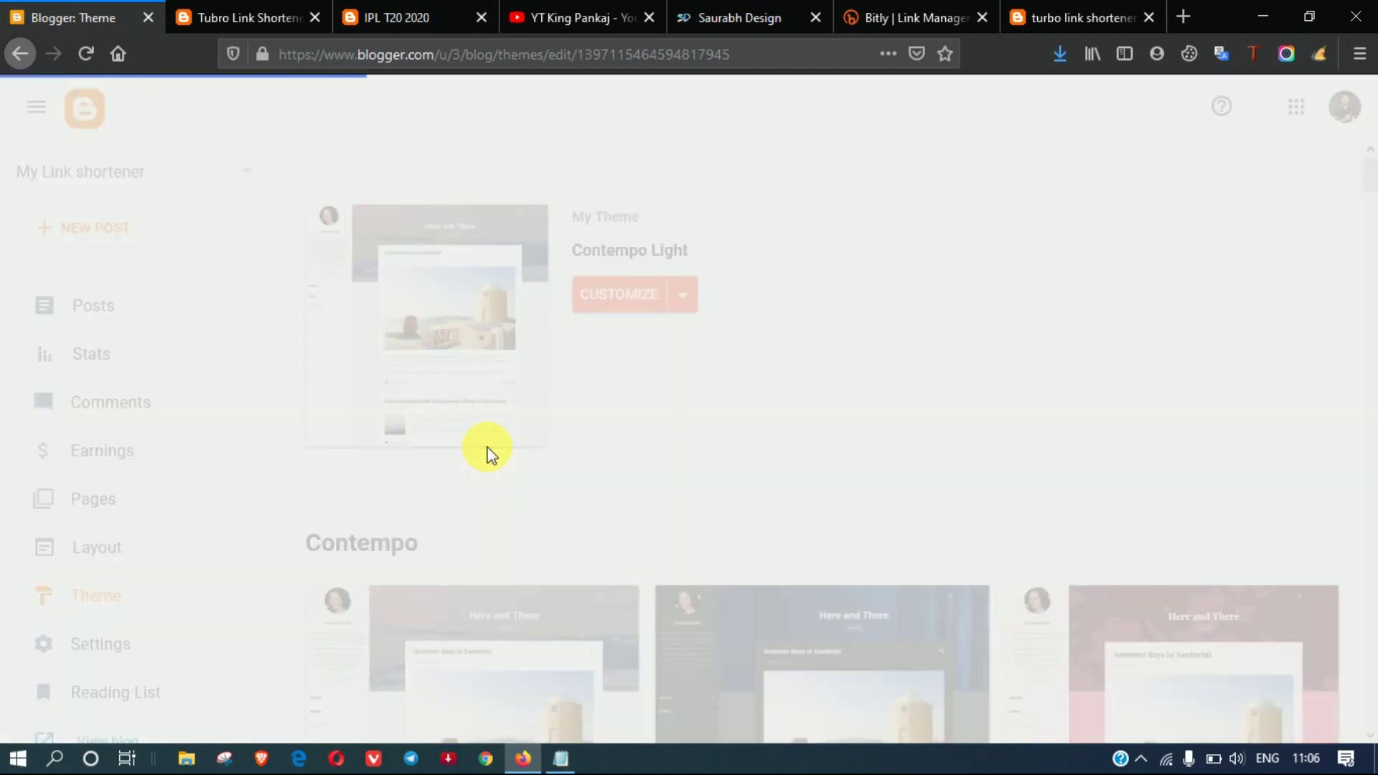
{"action": "left_click", "coordinate": [556, 759]}
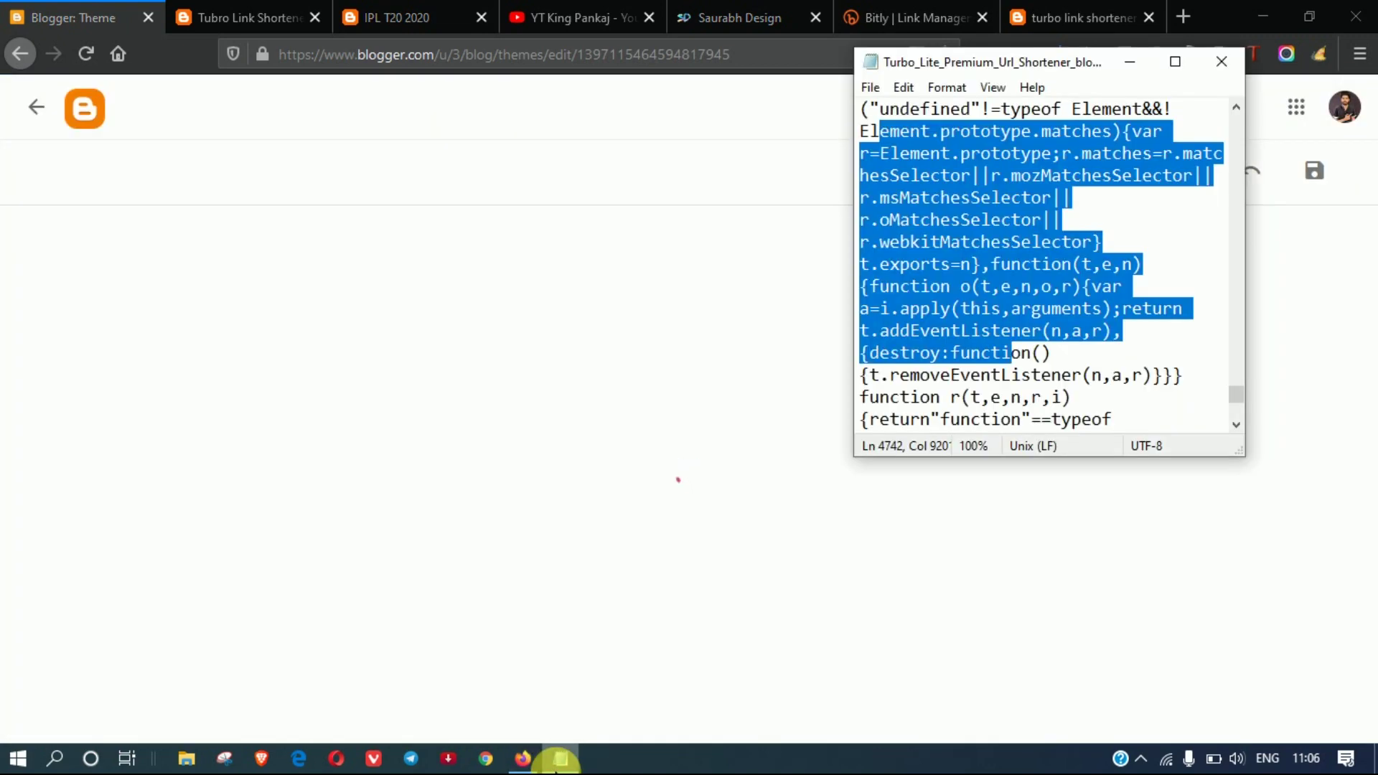
Copy the entire Turbo Lite template code from Notepad
{"action": "left_click", "coordinate": [942, 264]}
{"action": "key", "text": "ctrl+a"}
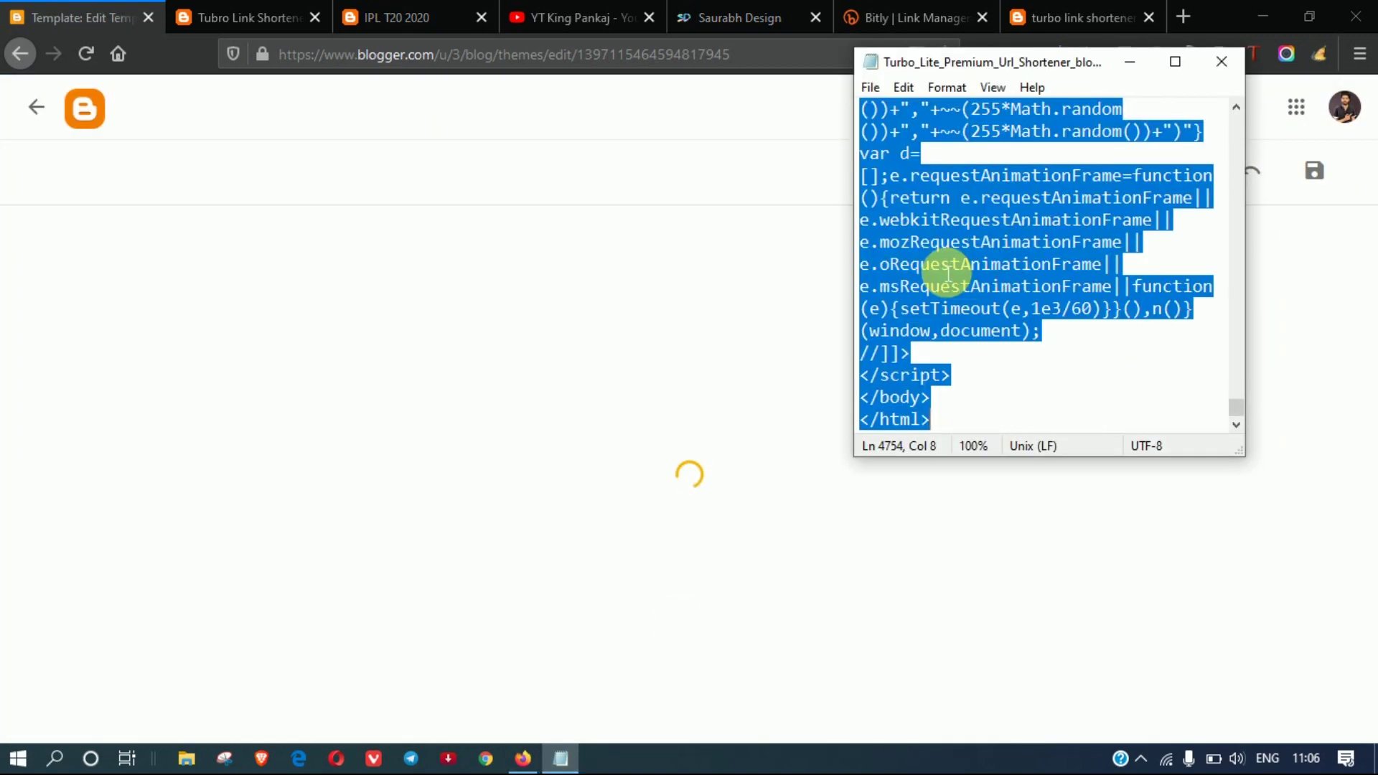
{"action": "right_click", "coordinate": [929, 242]}
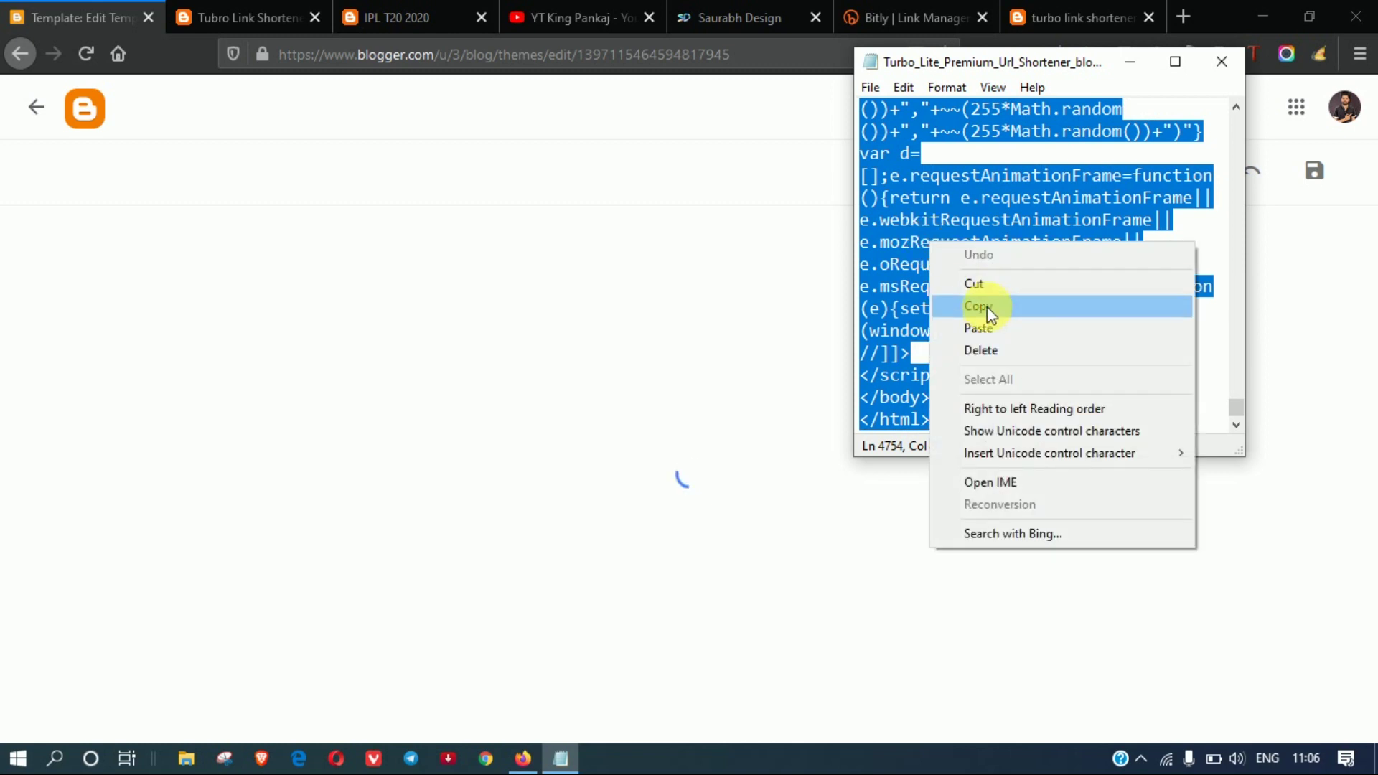
{"action": "left_click", "coordinate": [986, 308]}
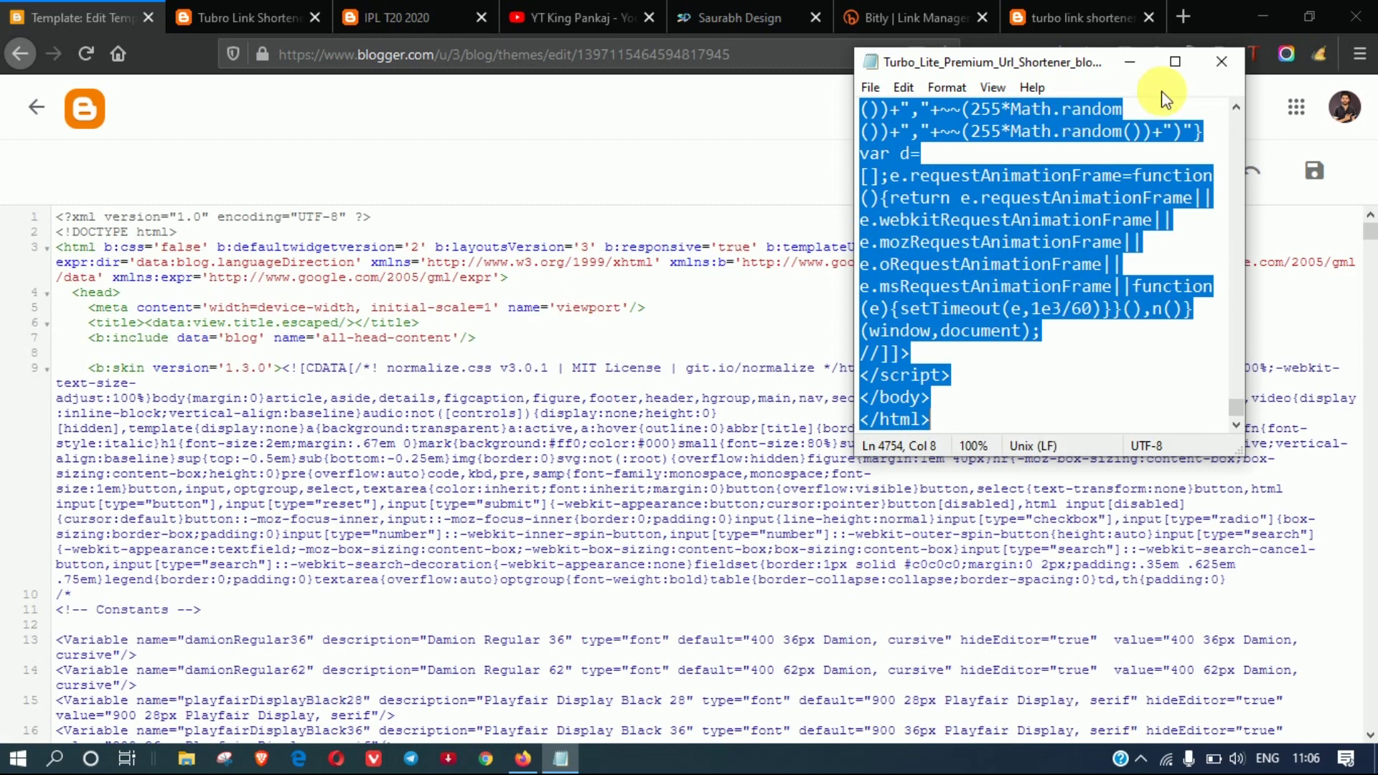
{"action": "left_click", "coordinate": [1130, 62]}
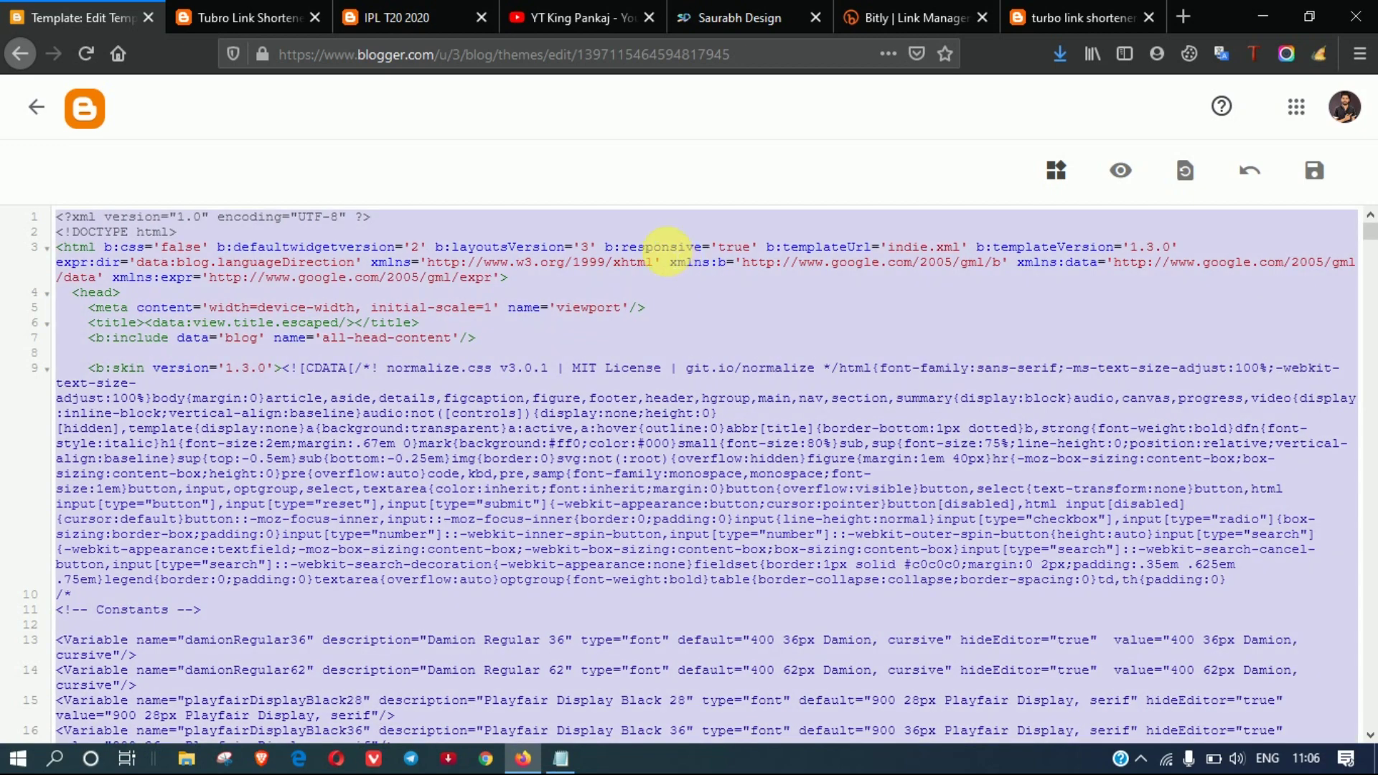
Replace all of the blog's theme HTML with the Turbo Lite code and save it
{"action": "left_click", "coordinate": [665, 253]}
{"action": "key", "text": "ctrl+a"}
{"action": "key", "text": "Delete"}
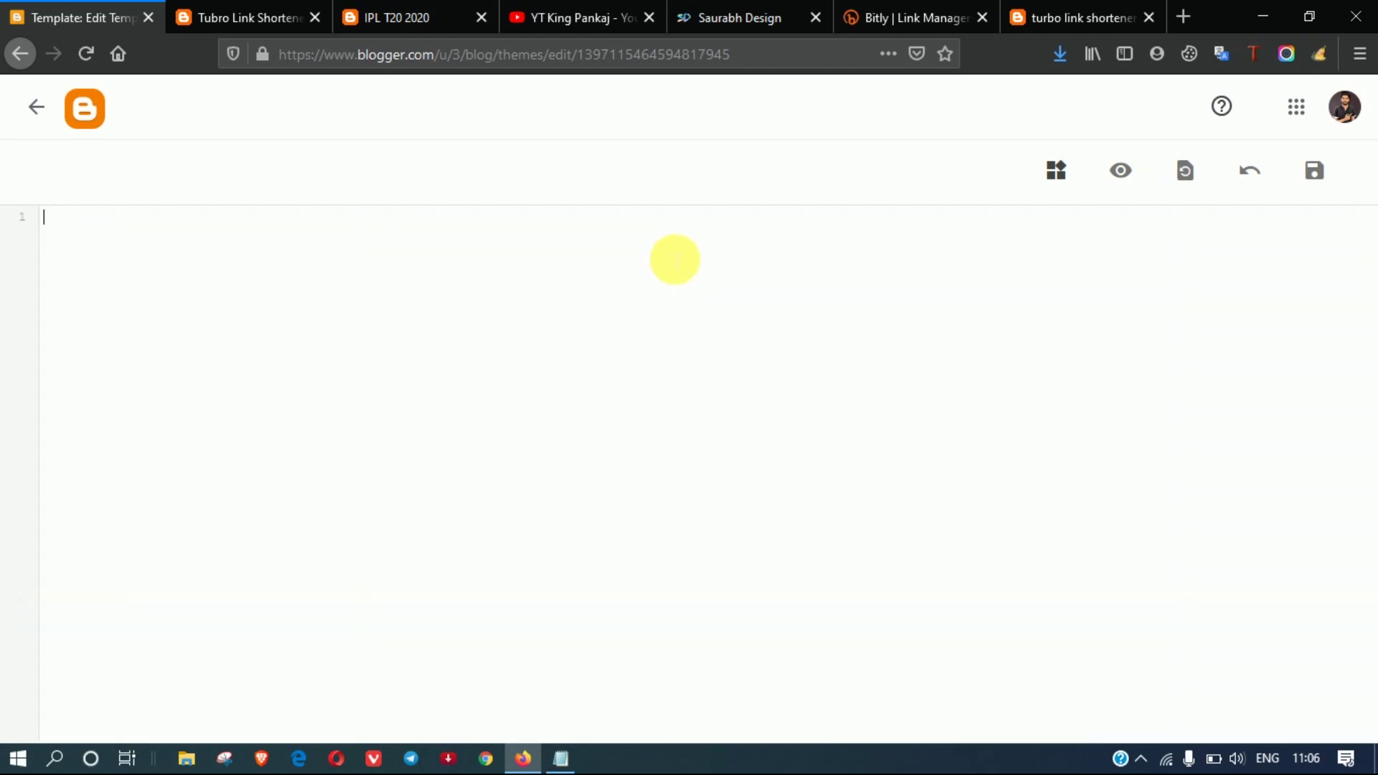
{"action": "key", "text": "ctrl+v"}
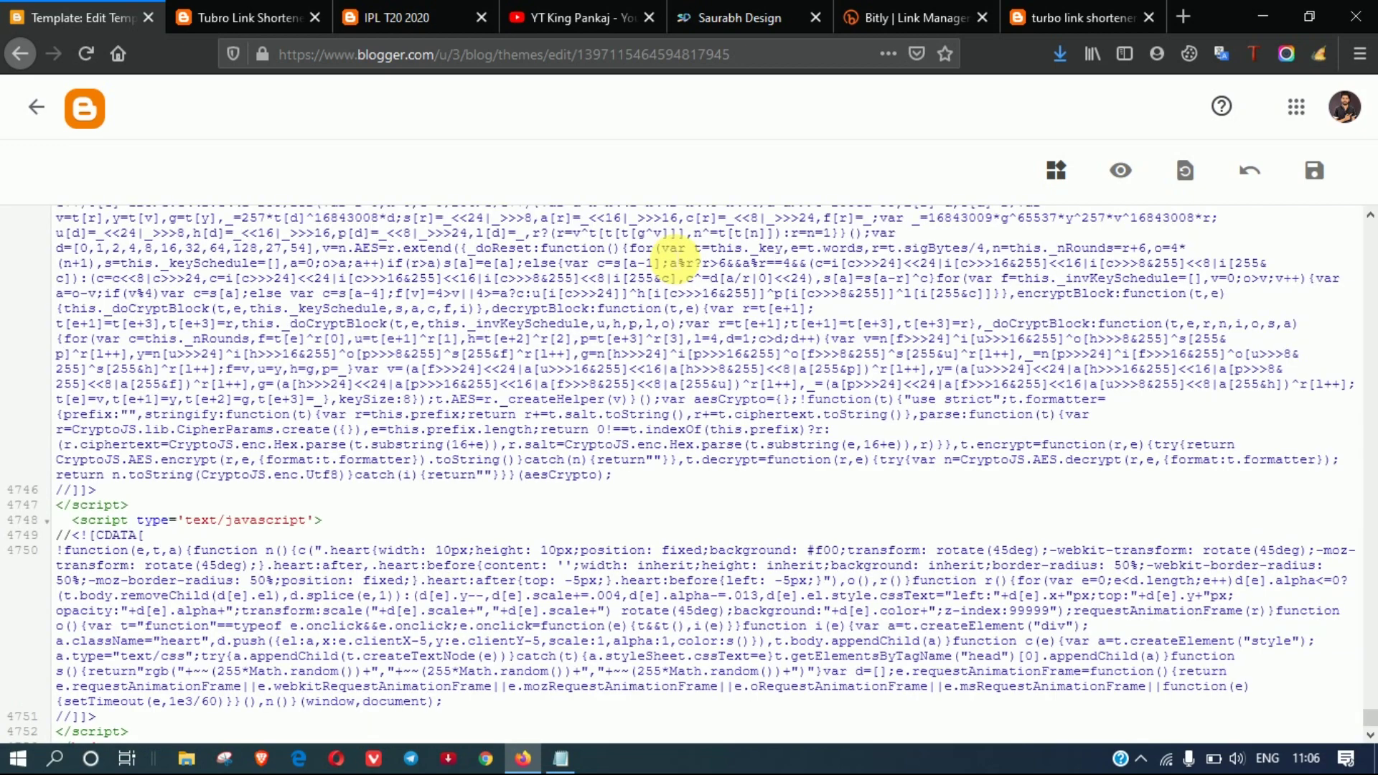
{"action": "left_click", "coordinate": [1327, 177]}
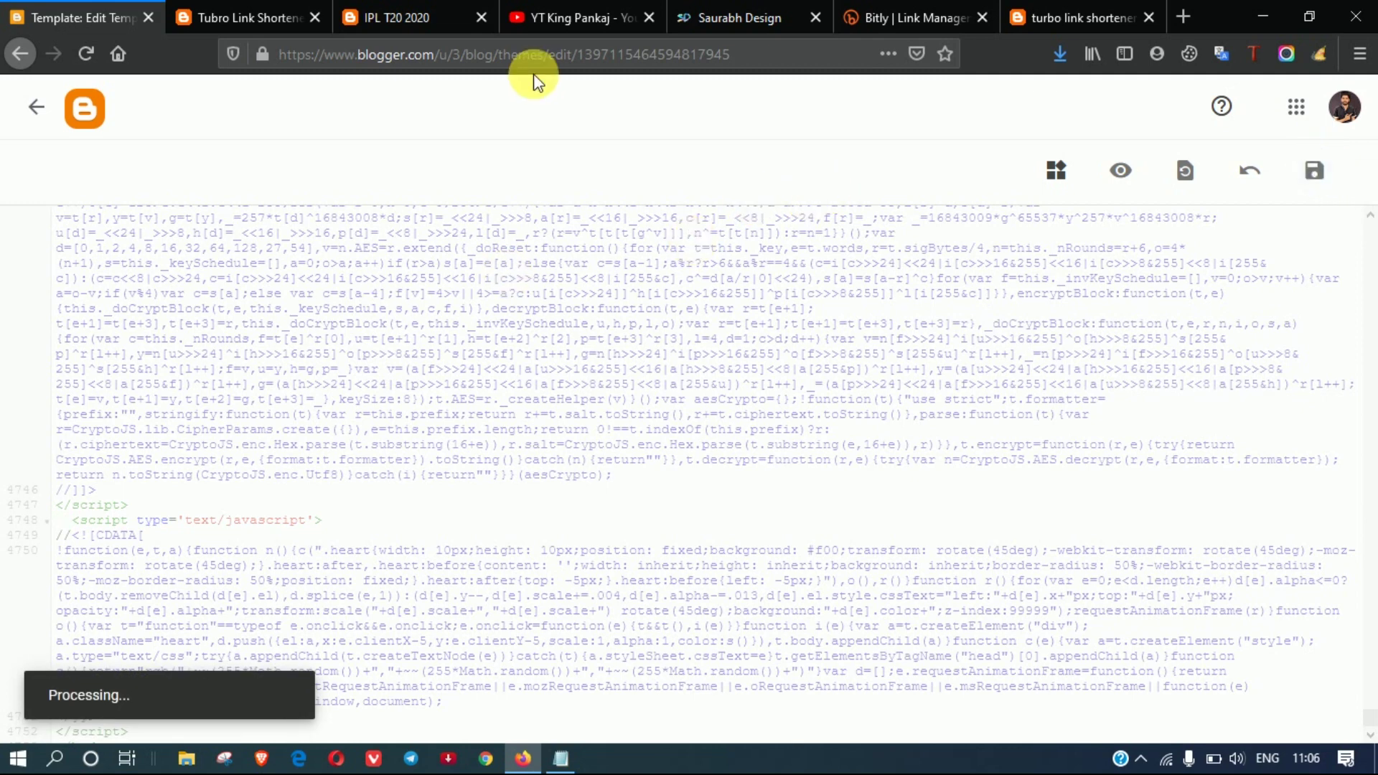
Close the Tubro Link Shortener and other unneeded tabs, then return to the Theme page
{"action": "left_click", "coordinate": [301, 18]}
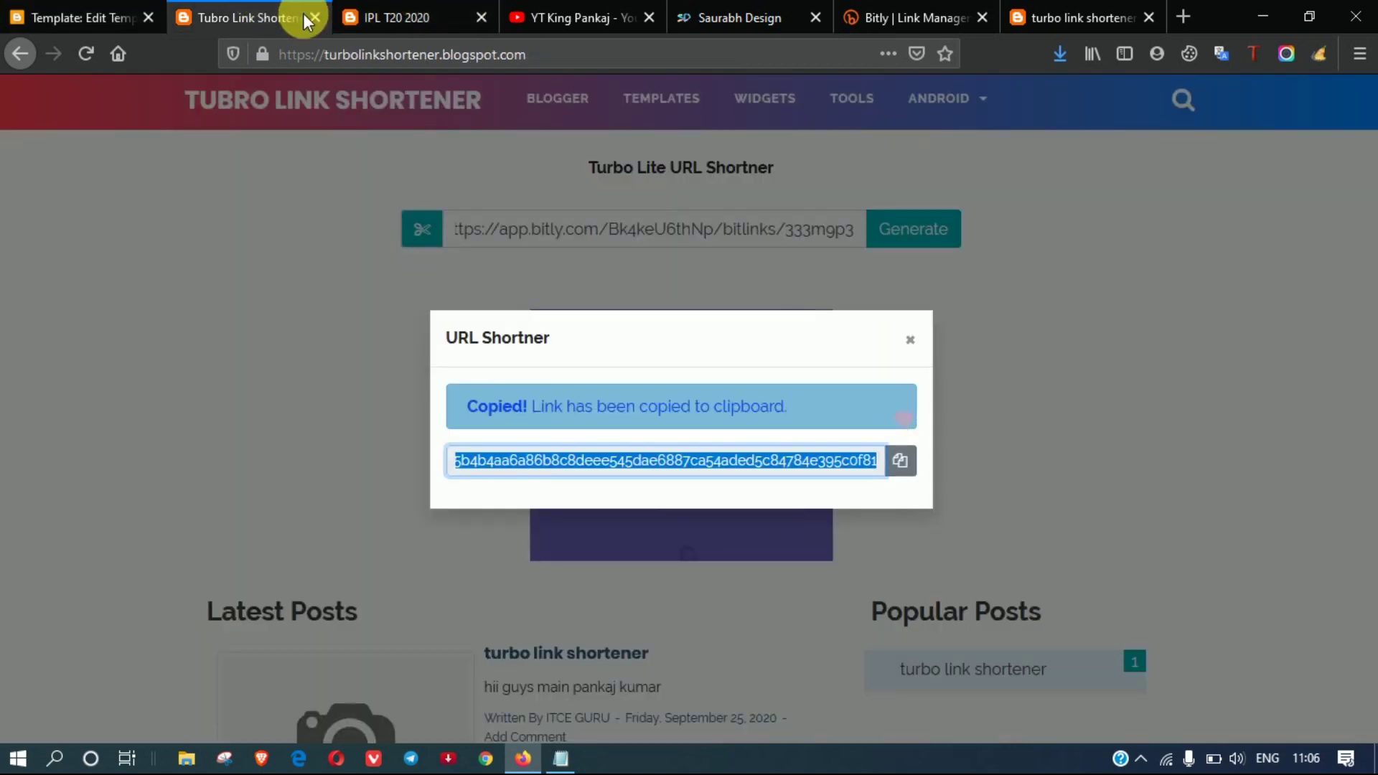
{"action": "left_click", "coordinate": [315, 20]}
{"action": "left_click", "coordinate": [315, 20]}
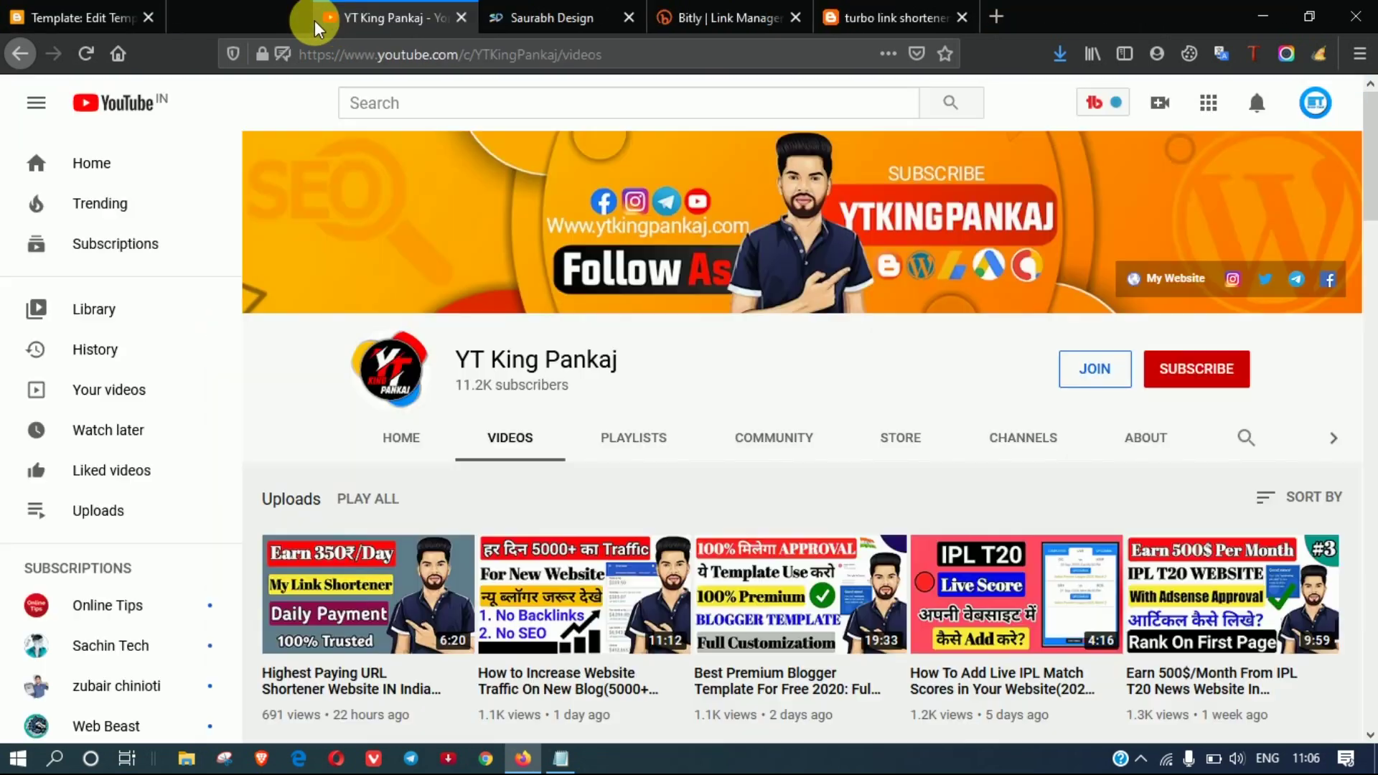
{"action": "left_click", "coordinate": [115, 12]}
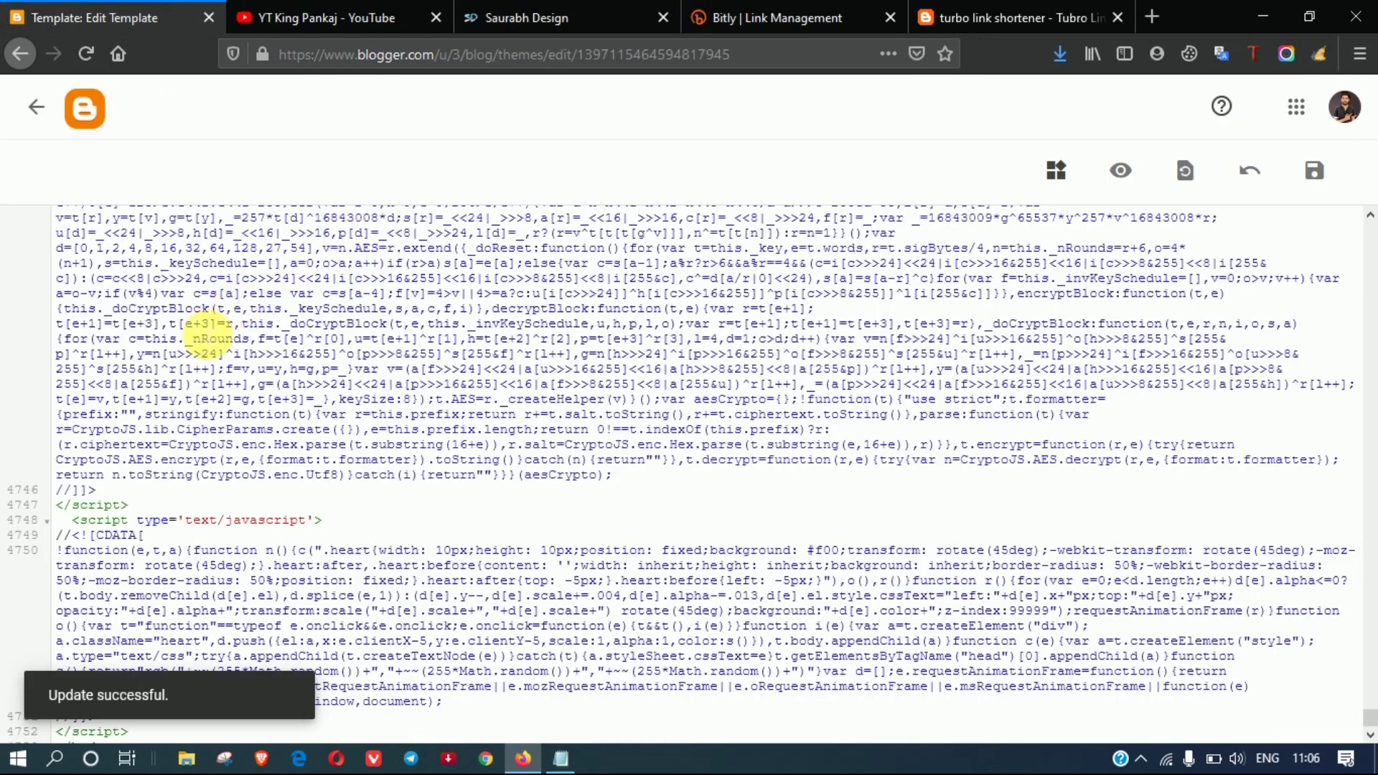
{"action": "left_click", "coordinate": [40, 109]}
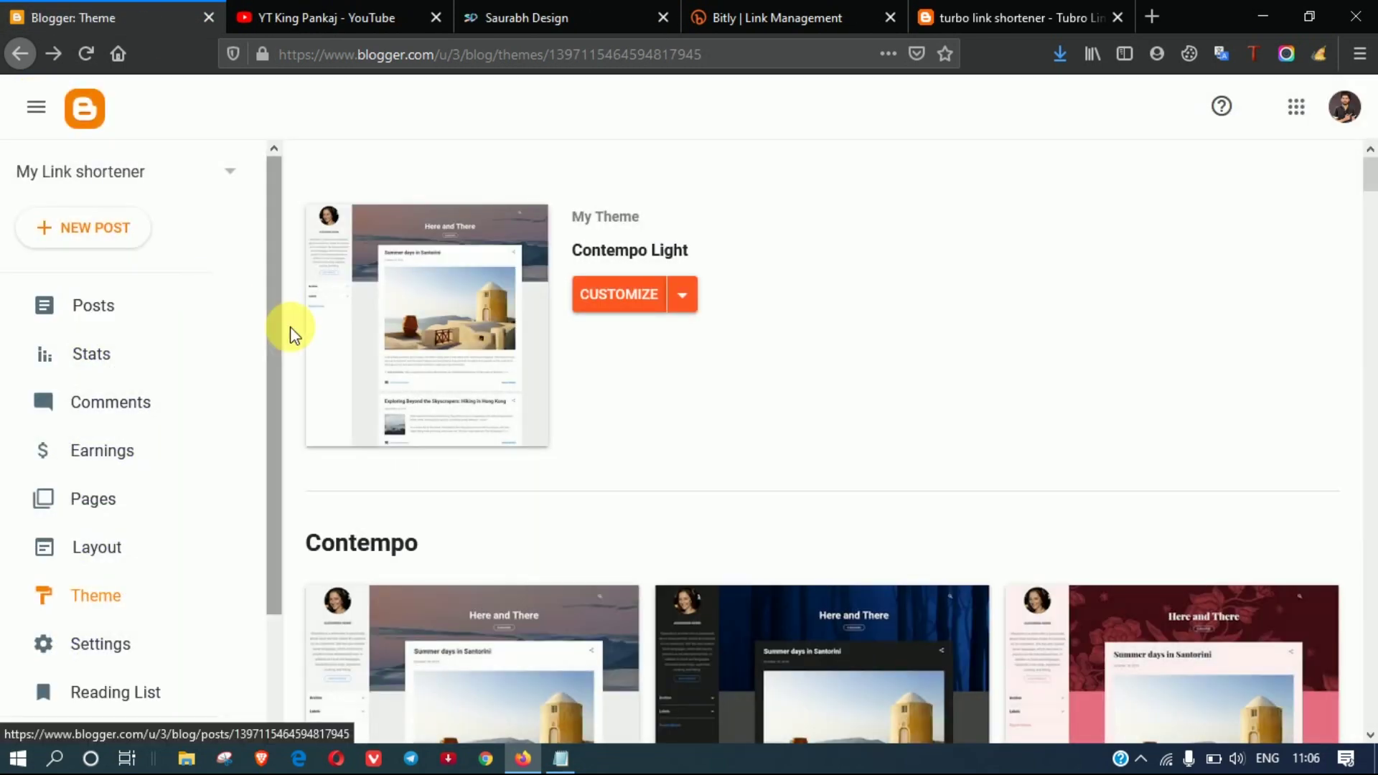
Open the live My Link Shortener blog in a new tab and scroll through it
{"action": "scroll", "coordinate": [290, 326], "scroll_direction": "down", "scroll_amount": 3}
{"action": "scroll", "coordinate": [206, 376], "scroll_direction": "down", "scroll_amount": 2}
{"action": "left_click", "coordinate": [114, 606]}
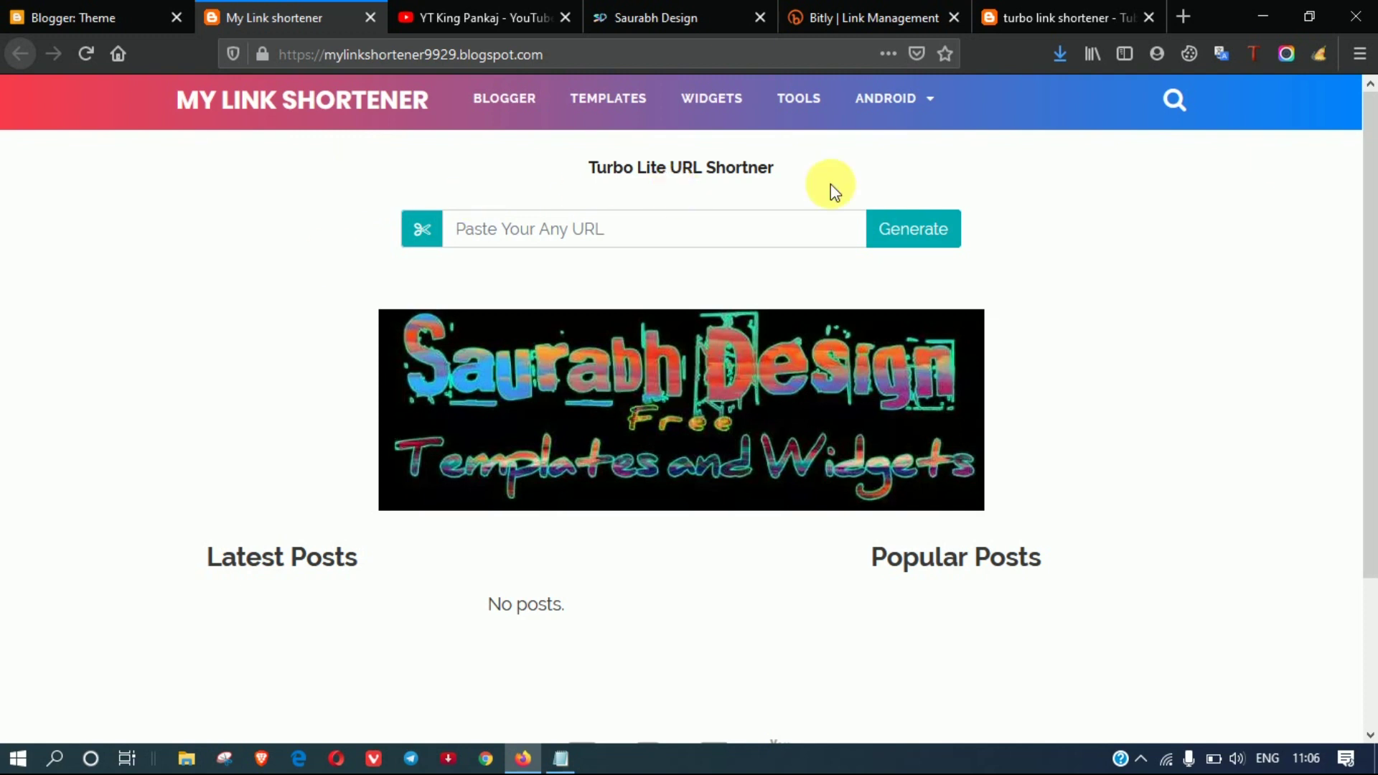
{"action": "scroll", "coordinate": [1370, 430], "scroll_direction": "down", "scroll_amount": 3}
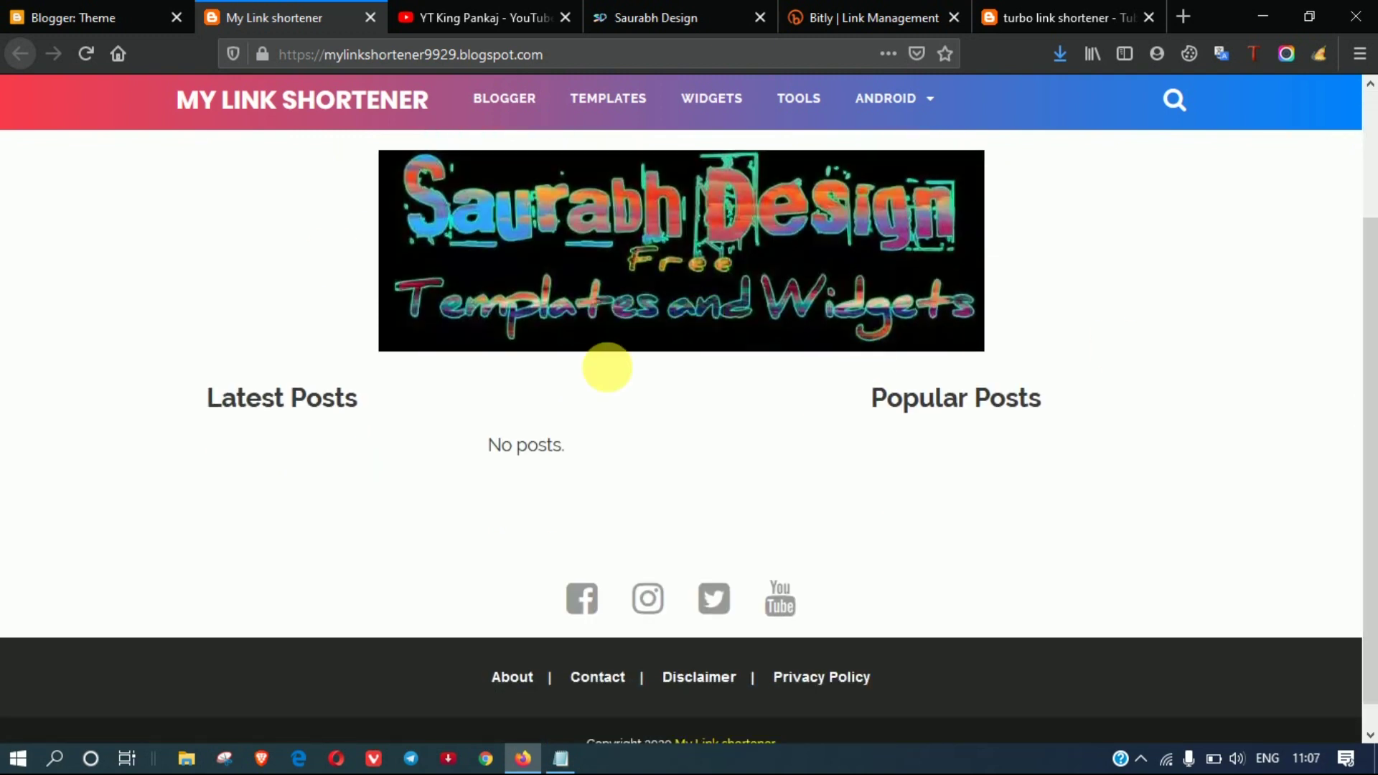
{"action": "scroll", "coordinate": [698, 337], "scroll_direction": "up", "scroll_amount": 3}
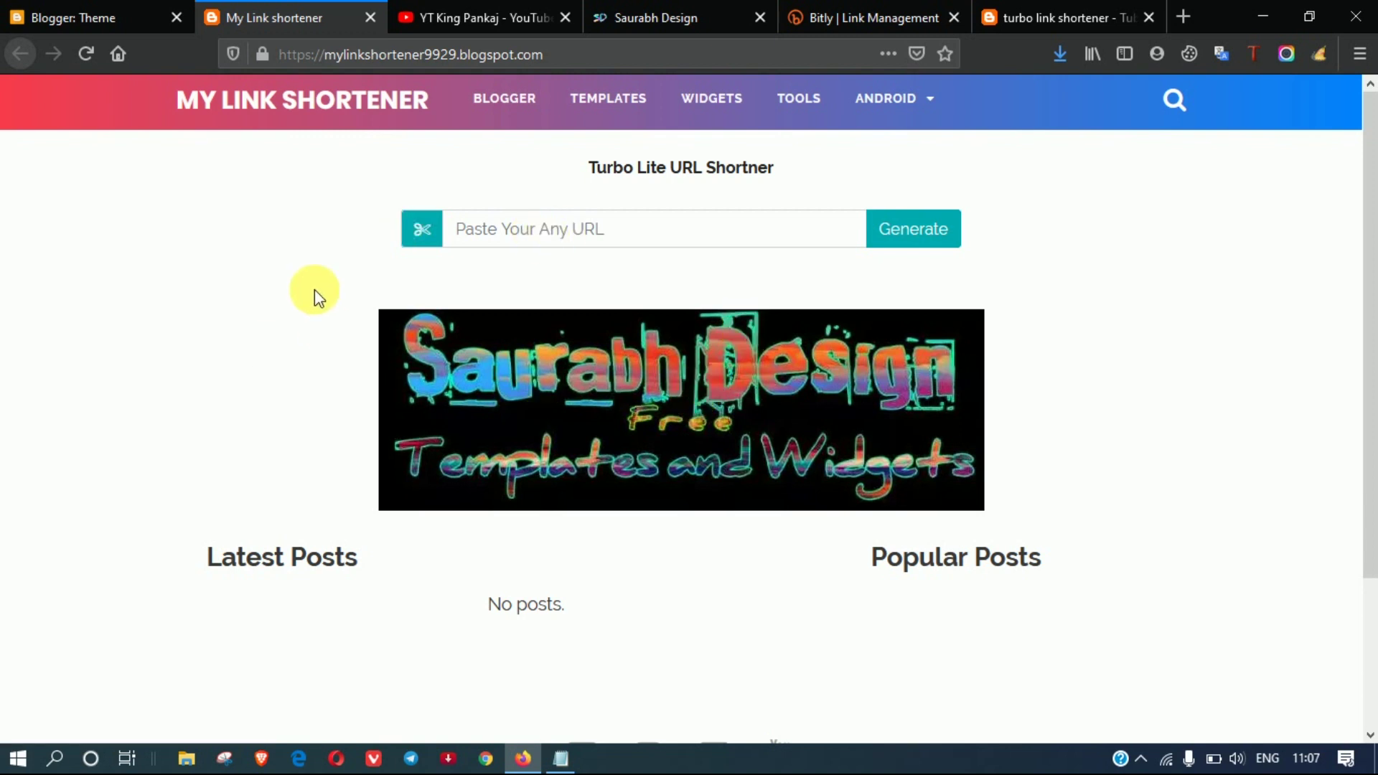
Compare with the Saurabh Design site, click into the shortener's URL box, then return to Blogger
{"action": "left_click", "coordinate": [725, 19]}
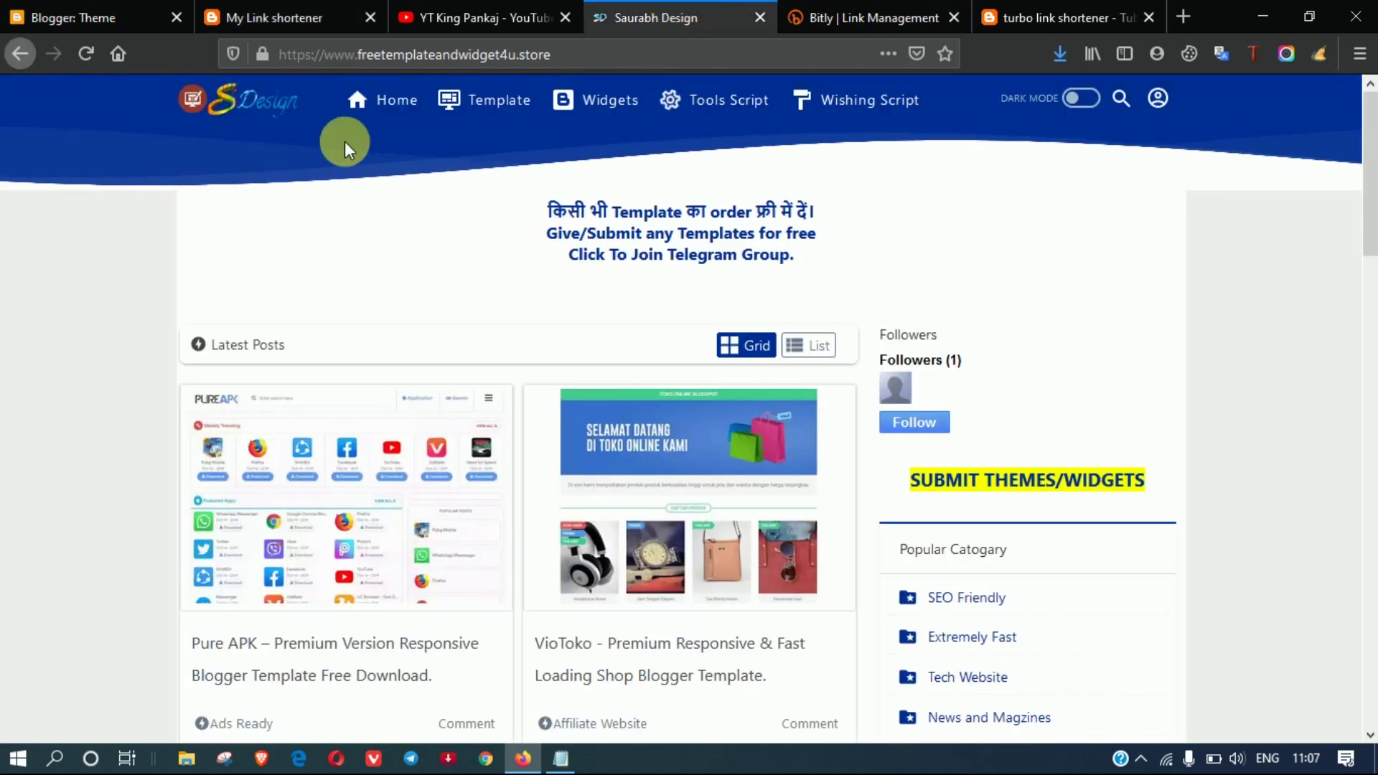
{"action": "left_click", "coordinate": [286, 15]}
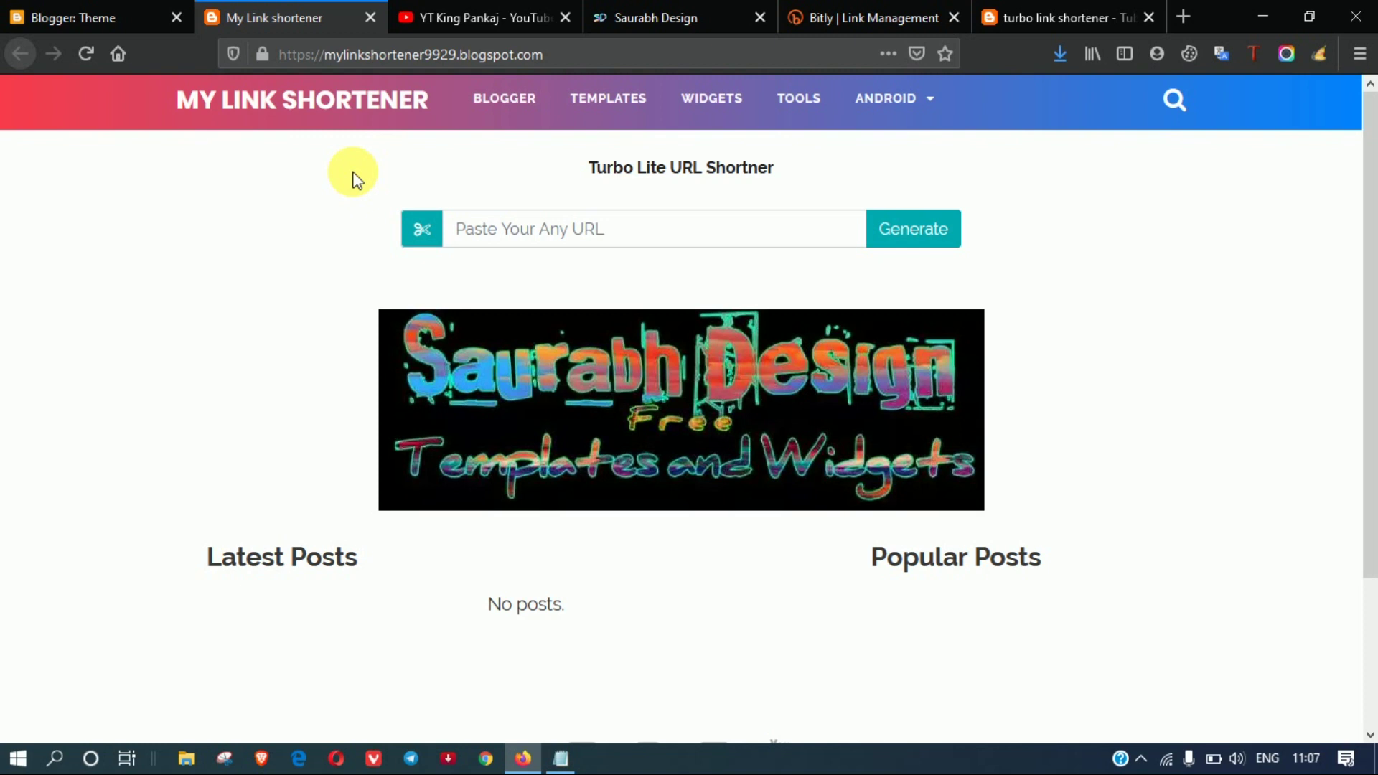
{"action": "left_click", "coordinate": [511, 228]}
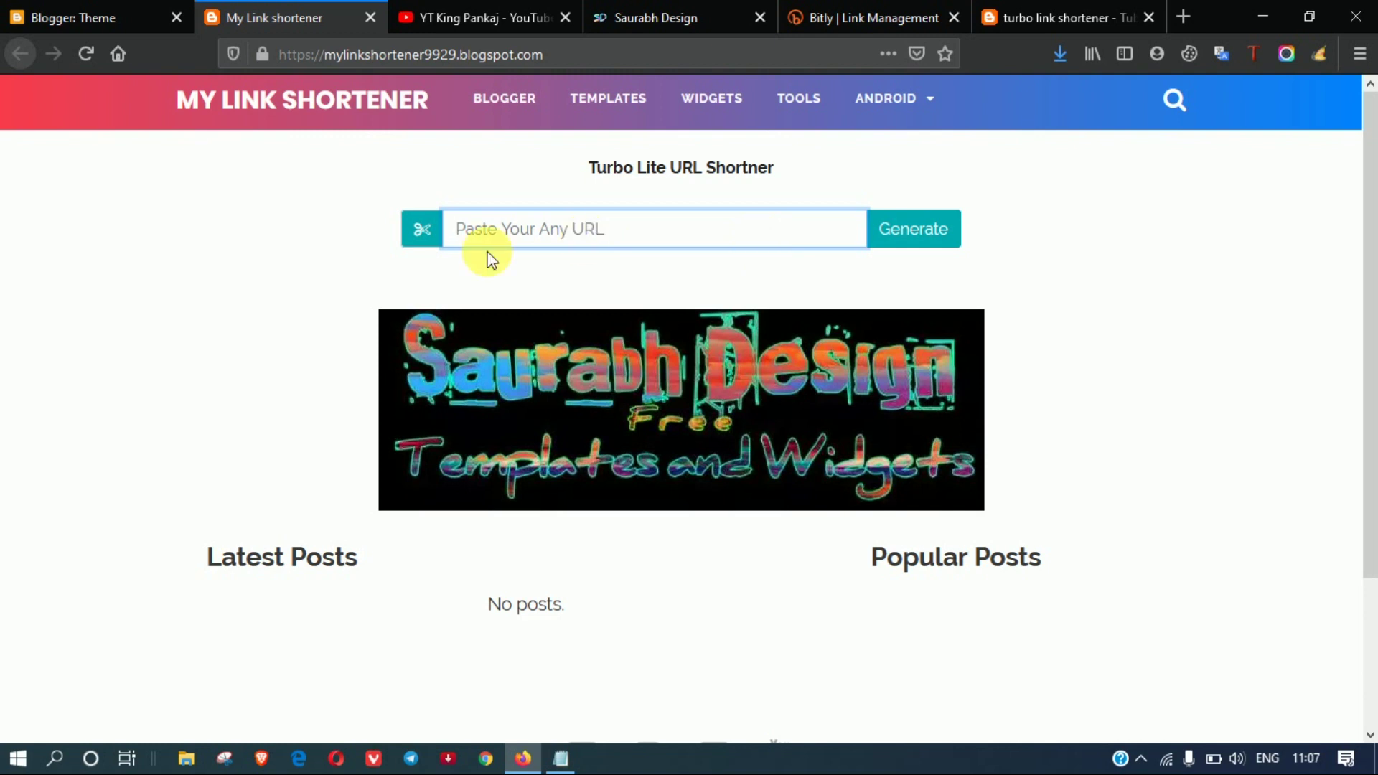
{"action": "left_click", "coordinate": [115, 5]}
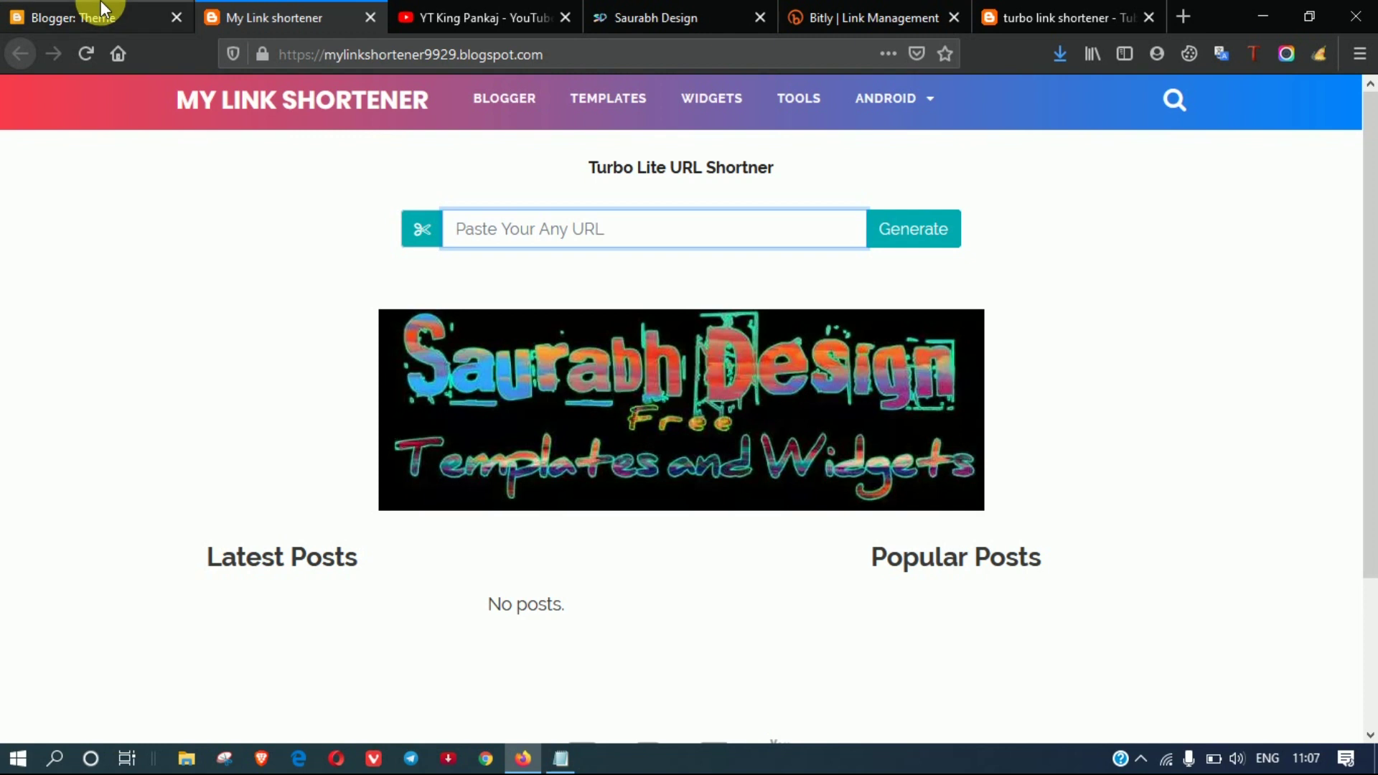
{"action": "scroll", "coordinate": [111, 273], "scroll_direction": "up", "scroll_amount": 2}
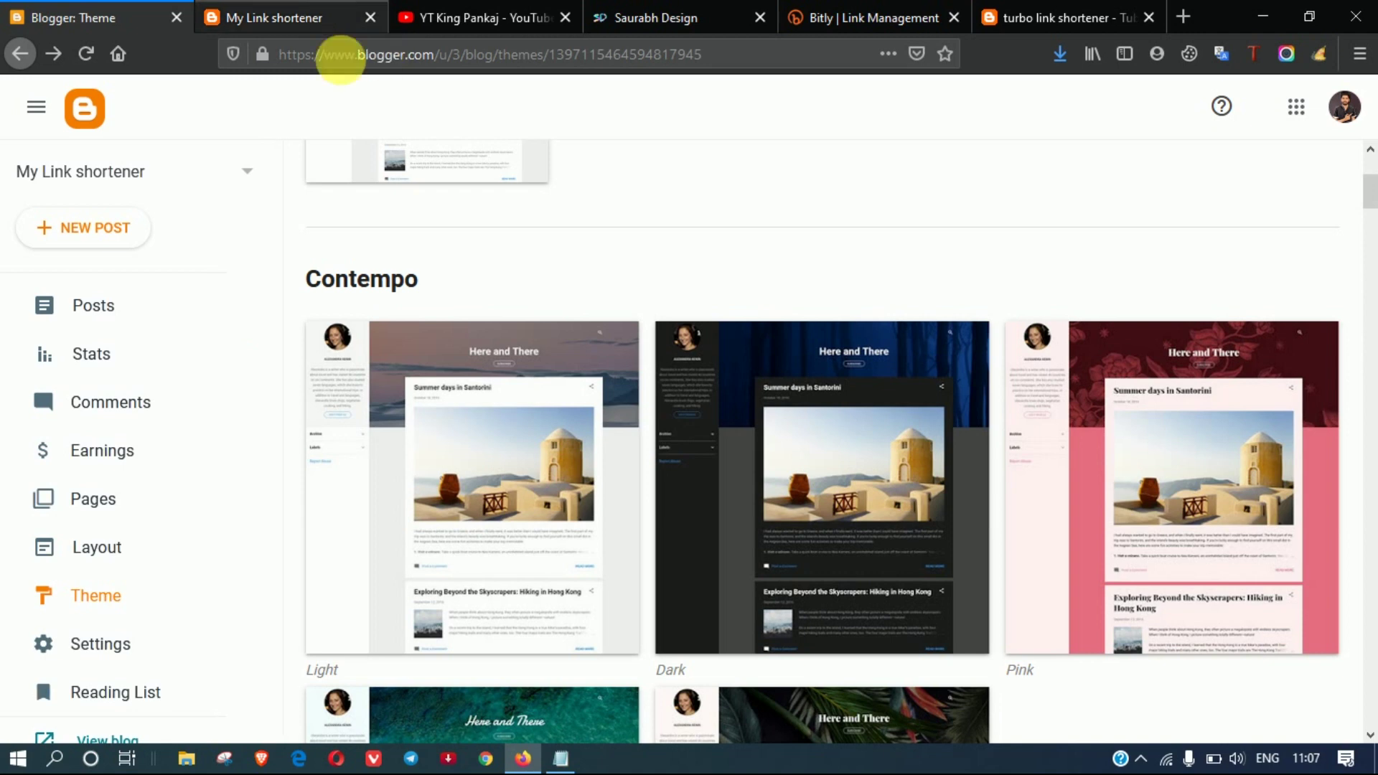
Publish a new test post titled with the author's name and body text 'hii'
{"action": "left_click", "coordinate": [132, 313]}
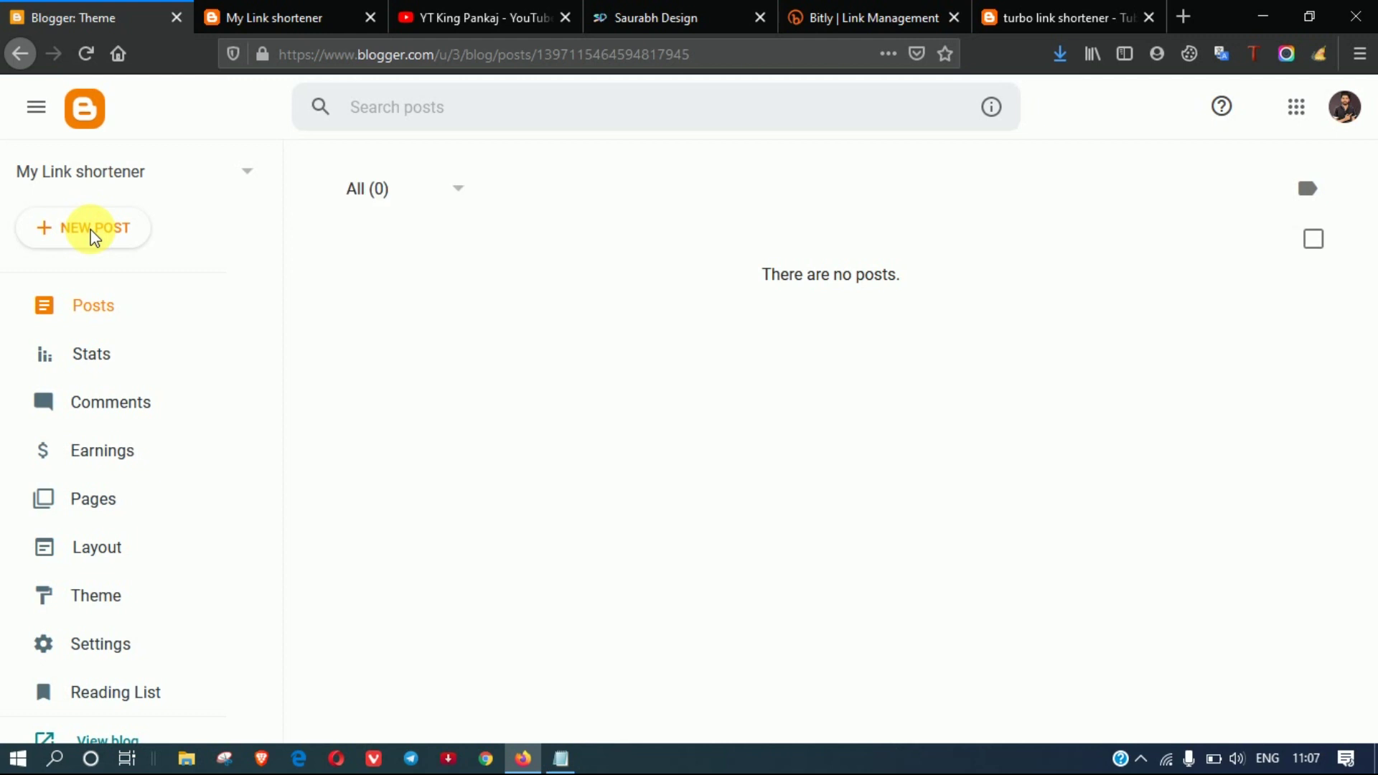
{"action": "left_click", "coordinate": [95, 235]}
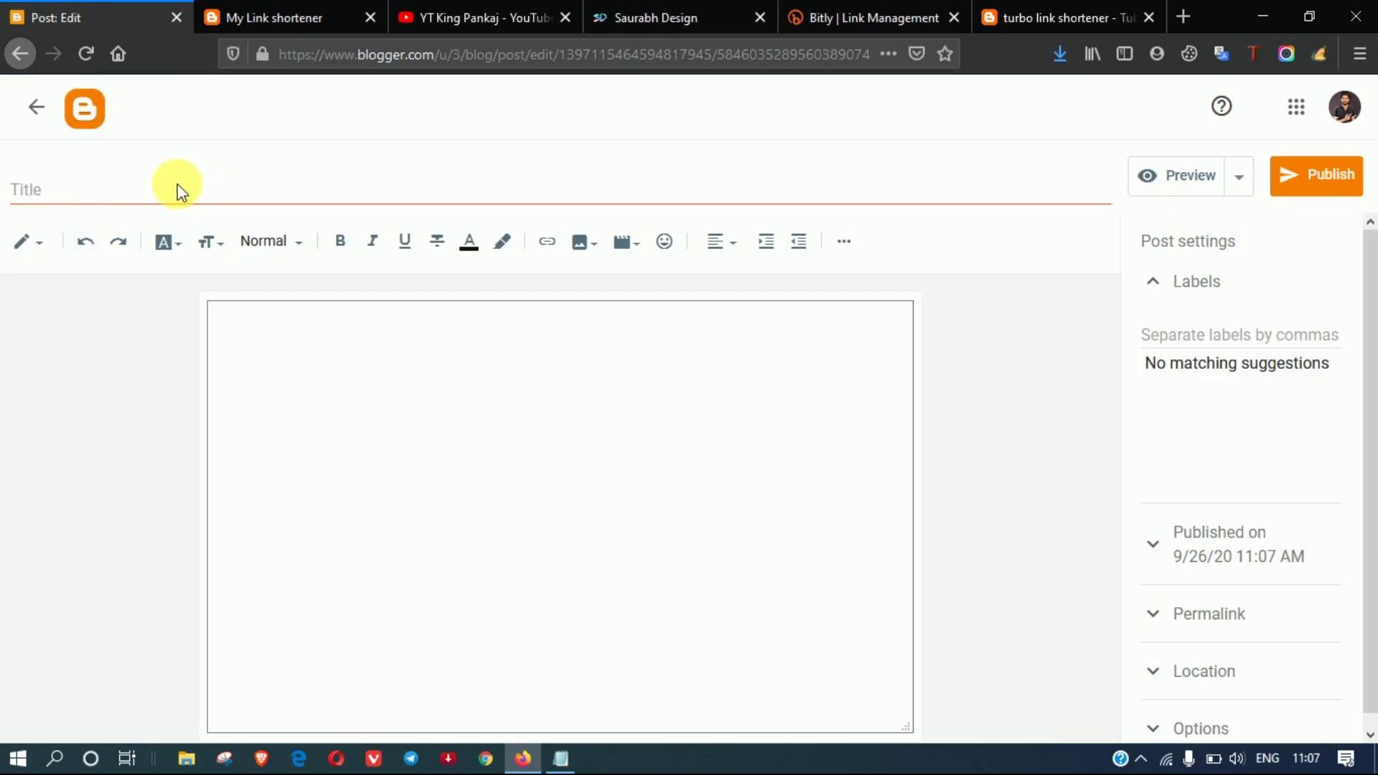
{"action": "left_click", "coordinate": [104, 198]}
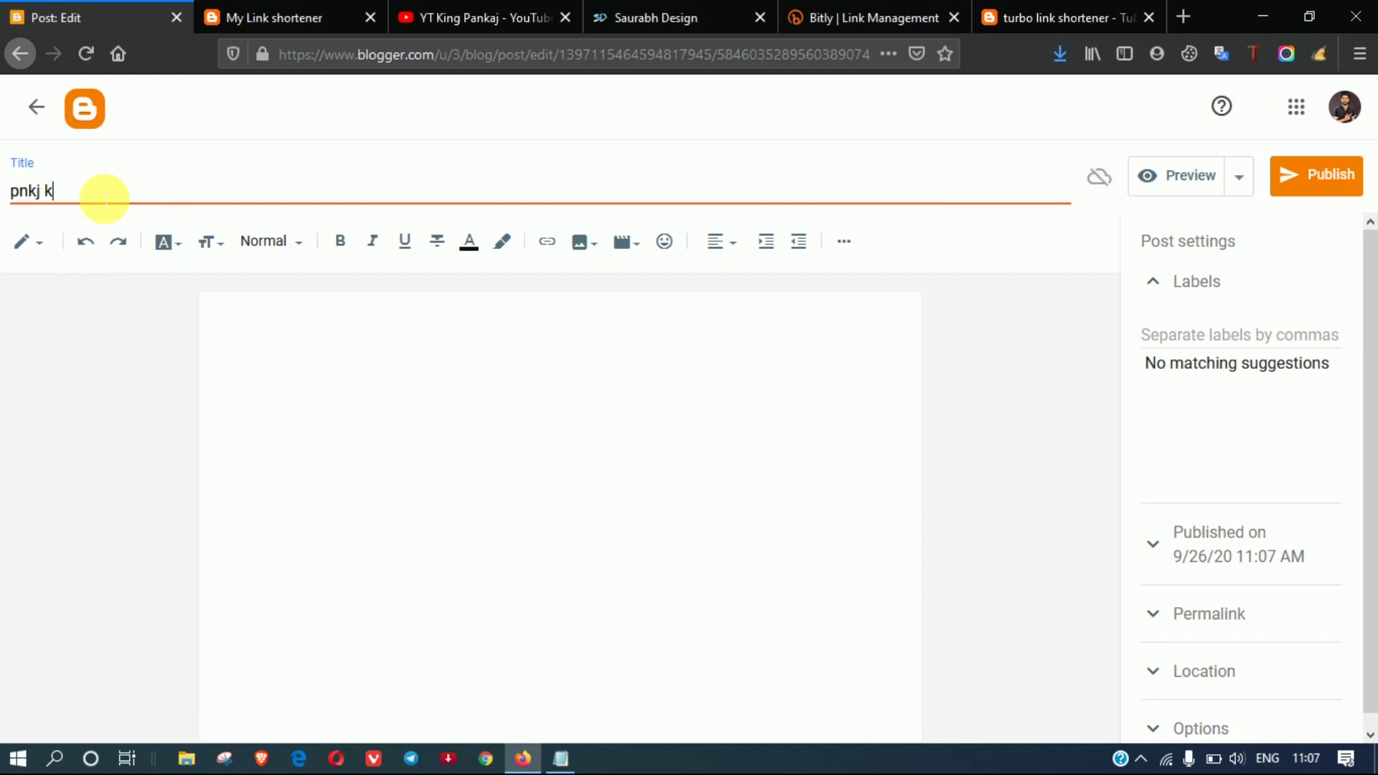
{"action": "type", "text": "pnkj kumar"}
{"action": "left_click", "coordinate": [351, 438]}
{"action": "type", "text": "hii how earn"}
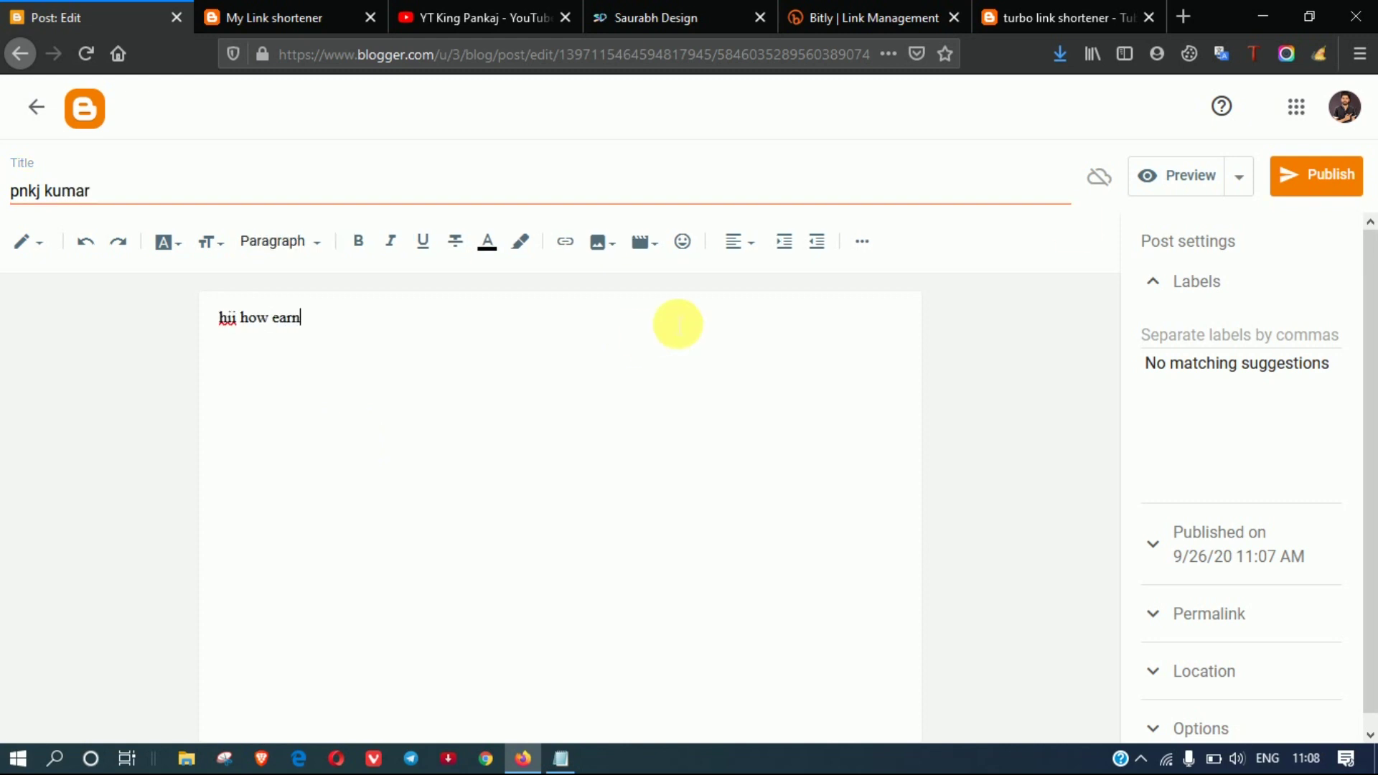
{"action": "left_click", "coordinate": [1299, 180]}
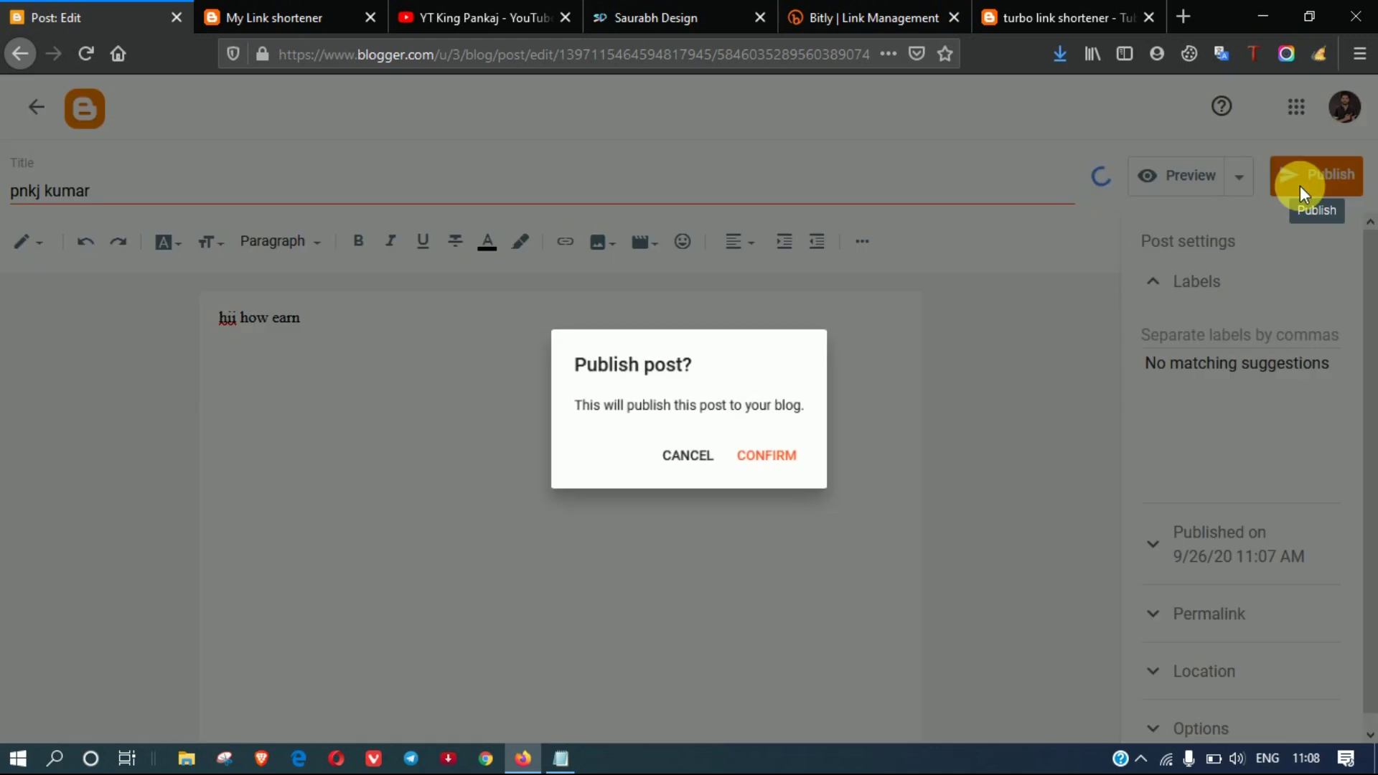
{"action": "left_click", "coordinate": [779, 463]}
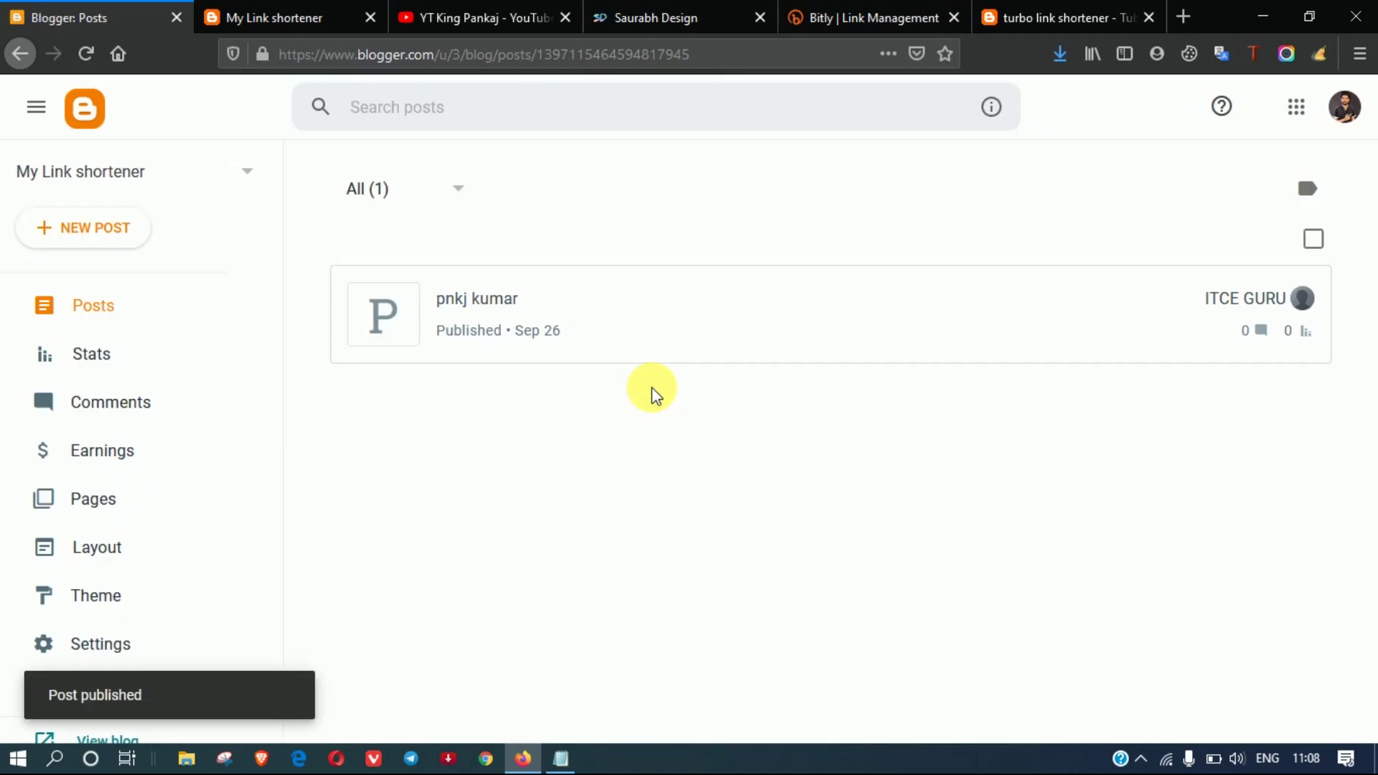
{"action": "left_click", "coordinate": [305, 14]}
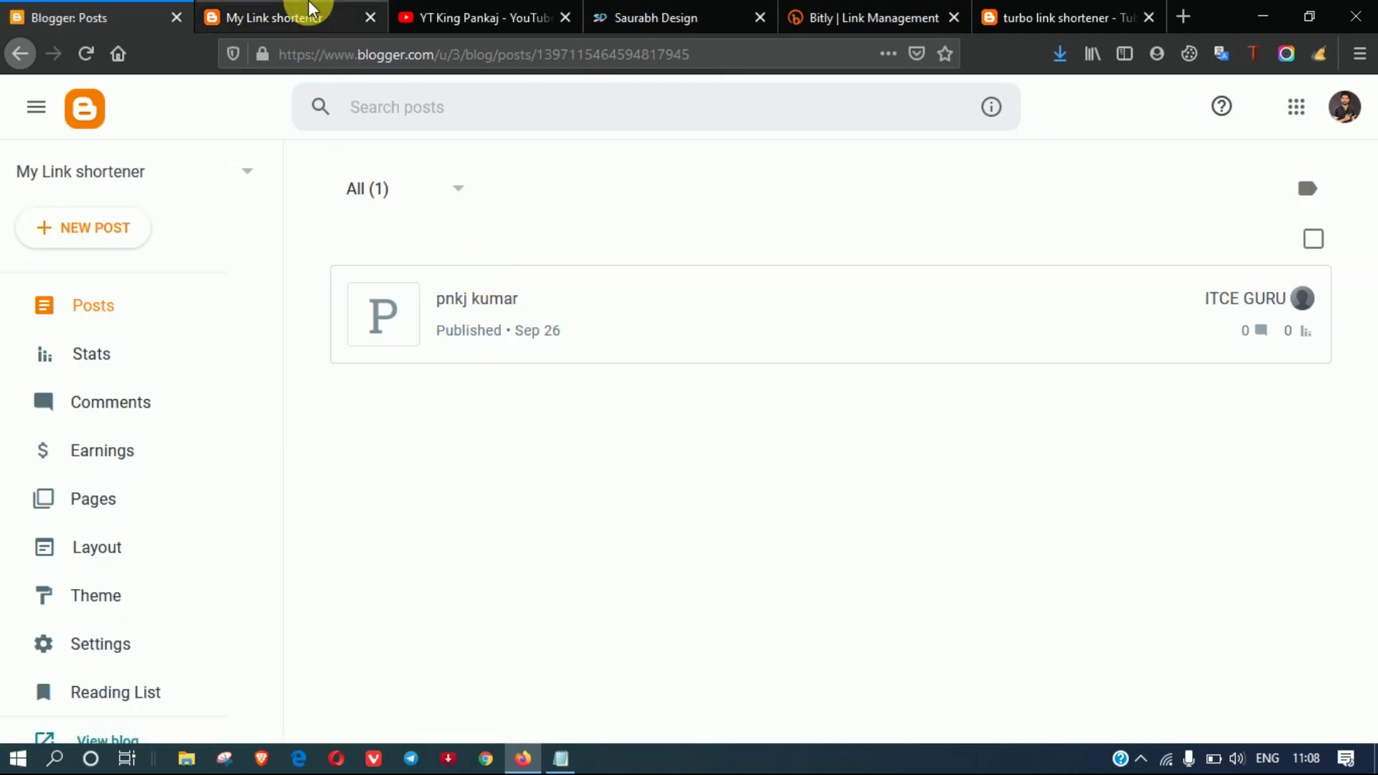
Reload the blog to show the new post, then copy the Bitly page's address
{"action": "left_click", "coordinate": [87, 55]}
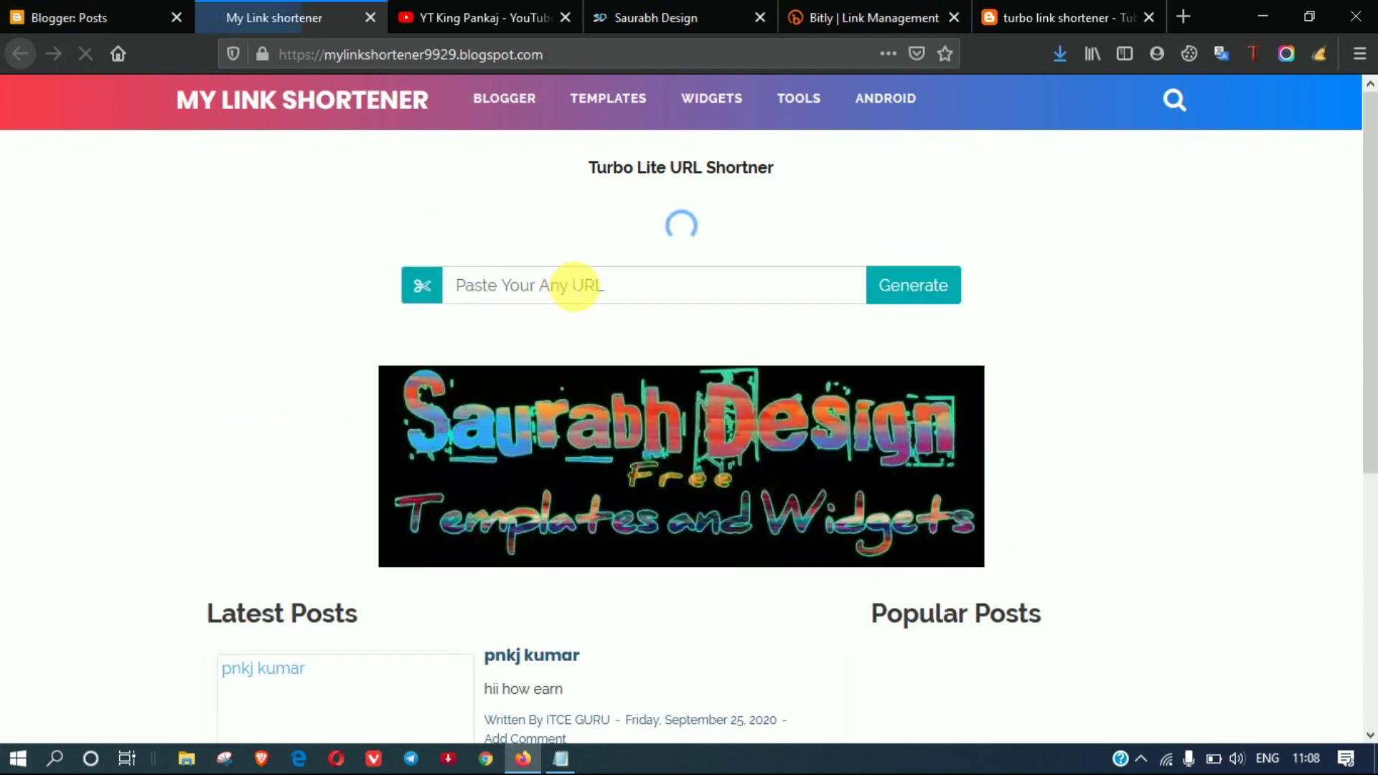
{"action": "left_click", "coordinate": [1041, 10]}
{"action": "left_click", "coordinate": [794, 15]}
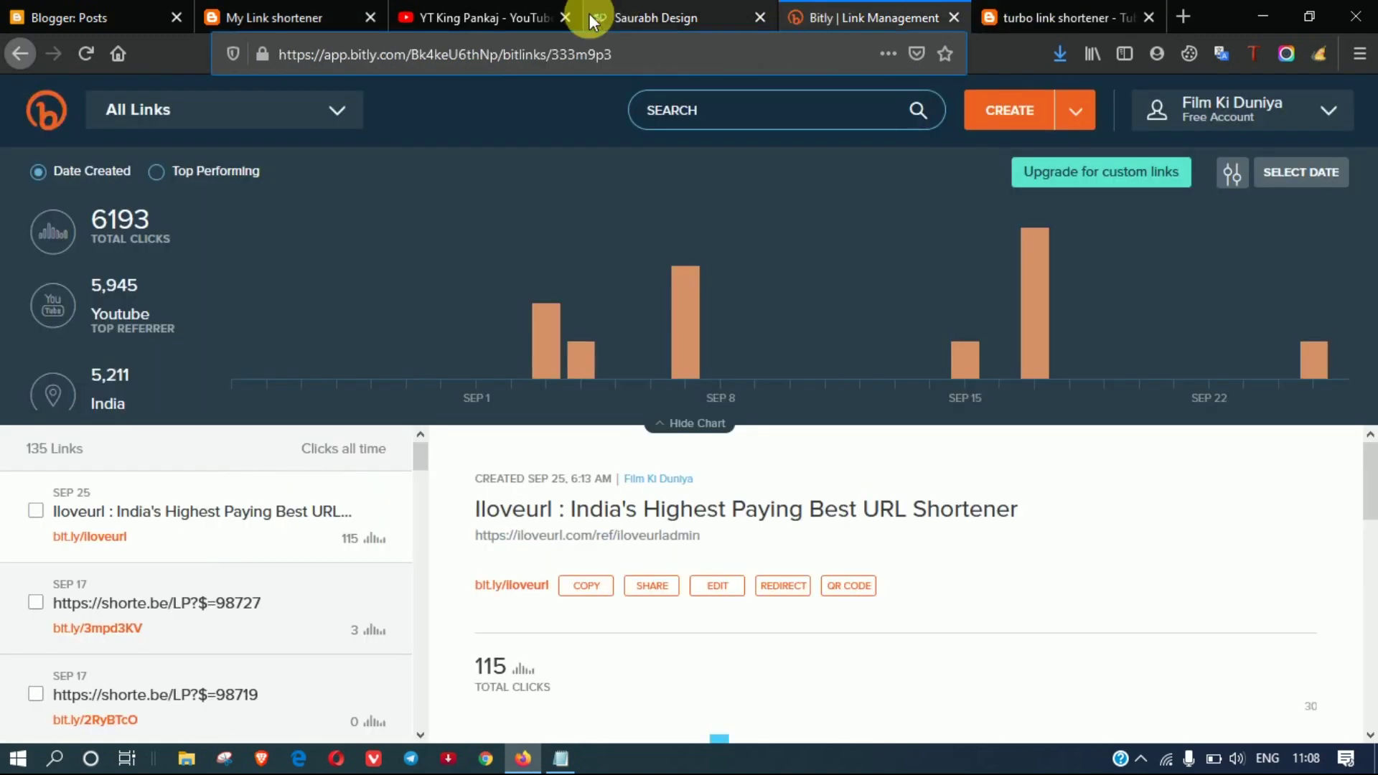
{"action": "left_click", "coordinate": [549, 55]}
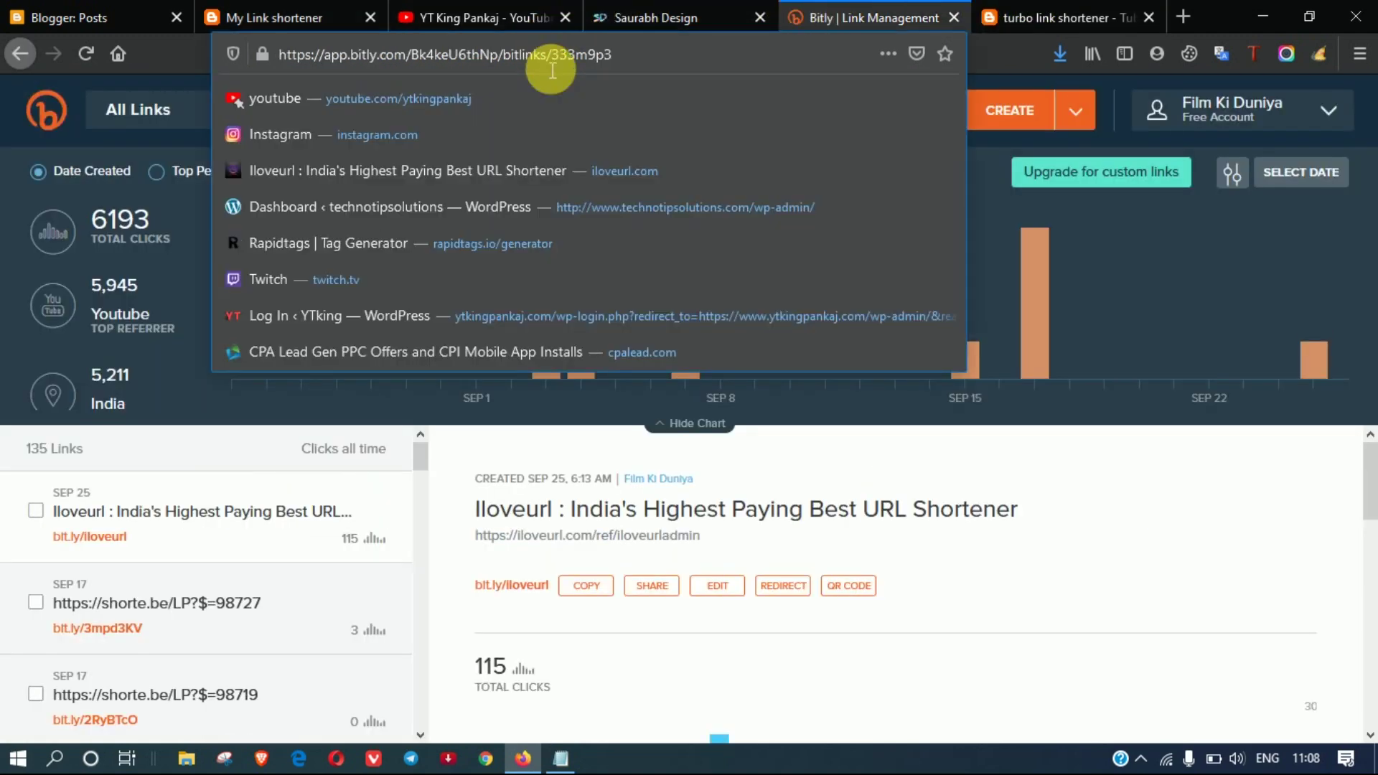
{"action": "key", "text": "ctrl+a"}
Paste the Bitly address into the Turbo Lite shortener, generate the encrypted link and copy it
{"action": "left_click", "coordinate": [262, 15]}
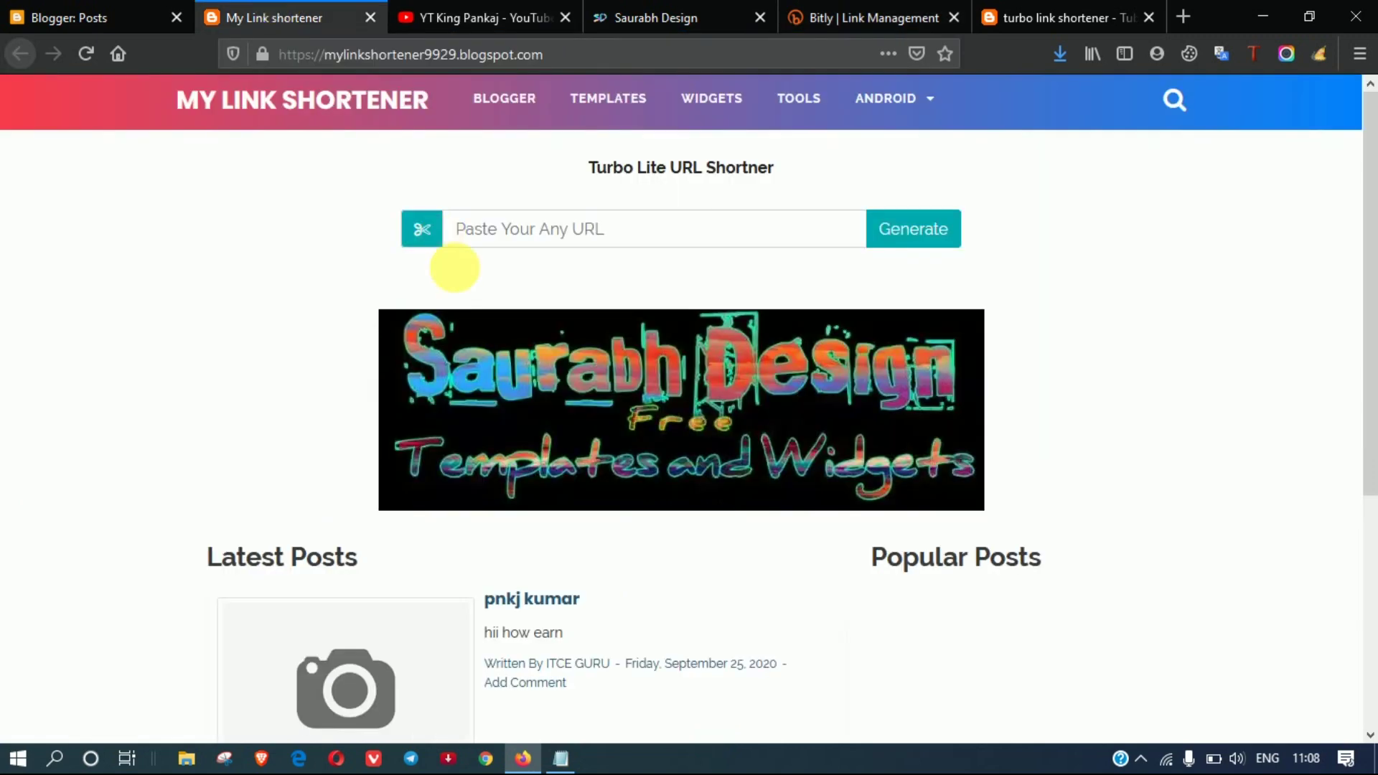
{"action": "left_click", "coordinate": [498, 234]}
{"action": "type", "text": "https://app.bitly.com/Bk4keU6thNp/bitlinks/333mgp3"}
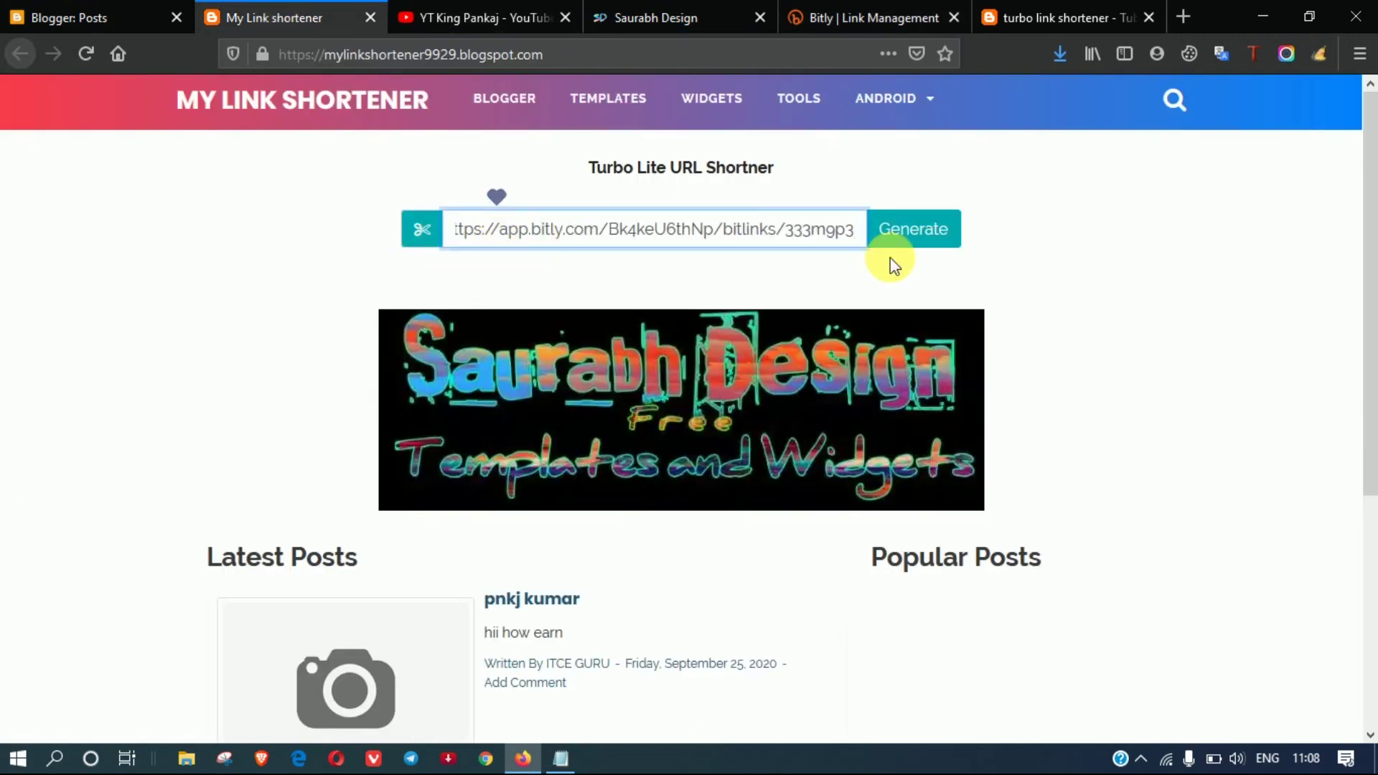
{"action": "left_click", "coordinate": [914, 223]}
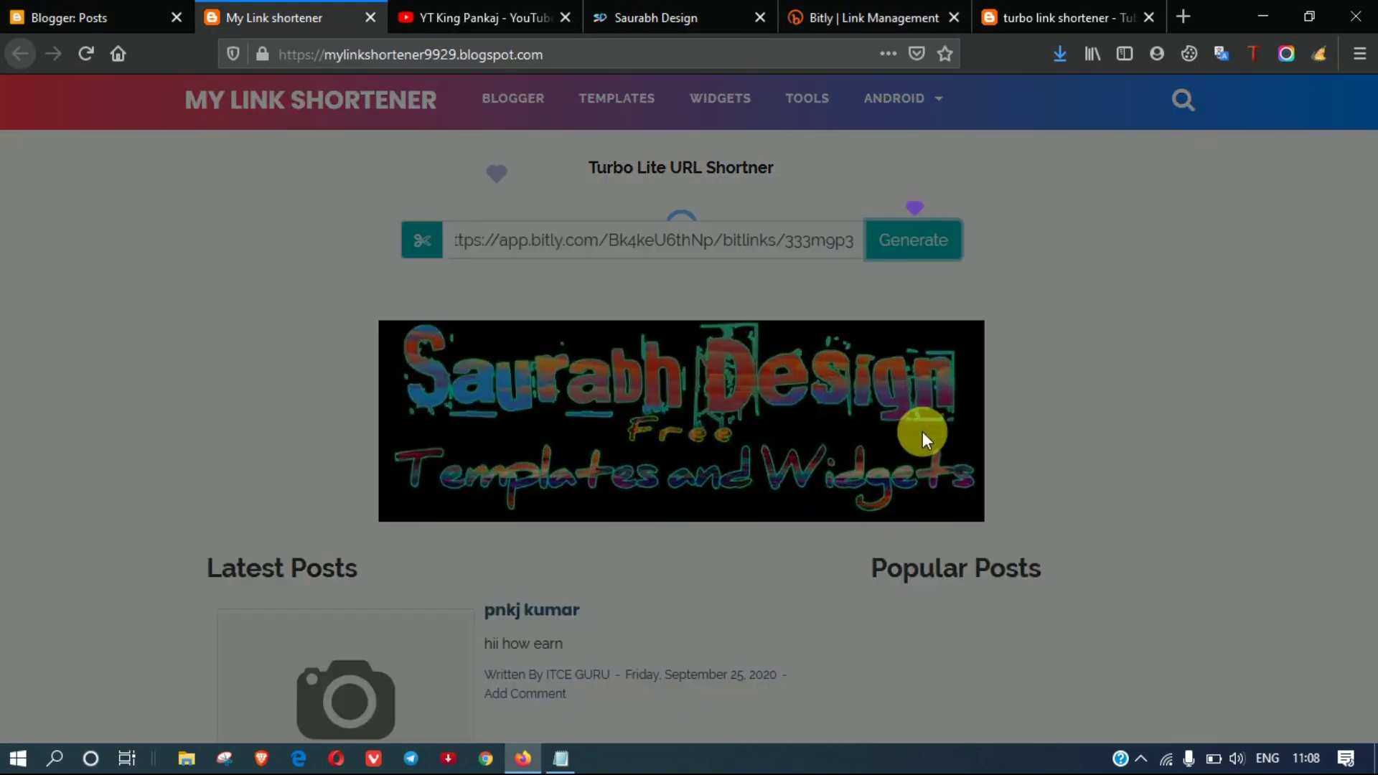
{"action": "left_click", "coordinate": [916, 468]}
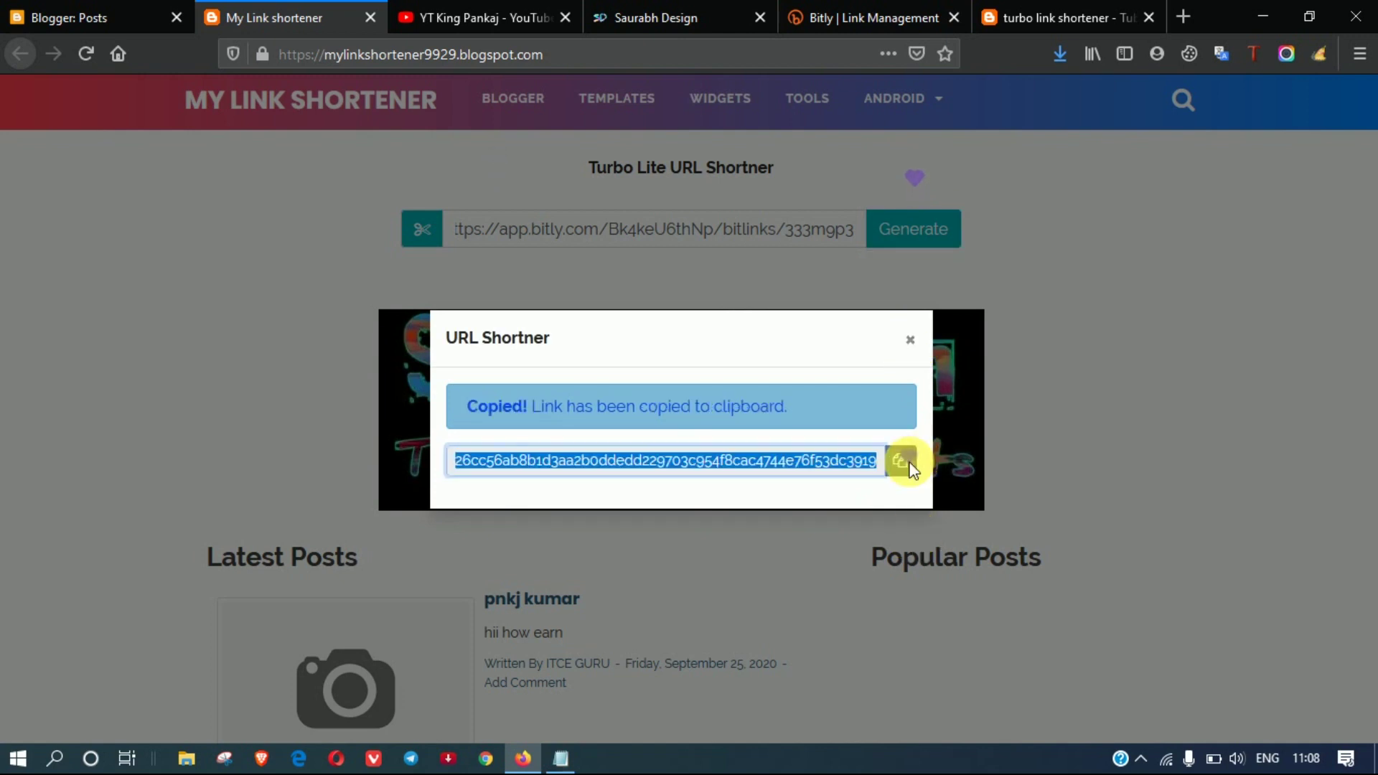
{"action": "left_click", "coordinate": [858, 10]}
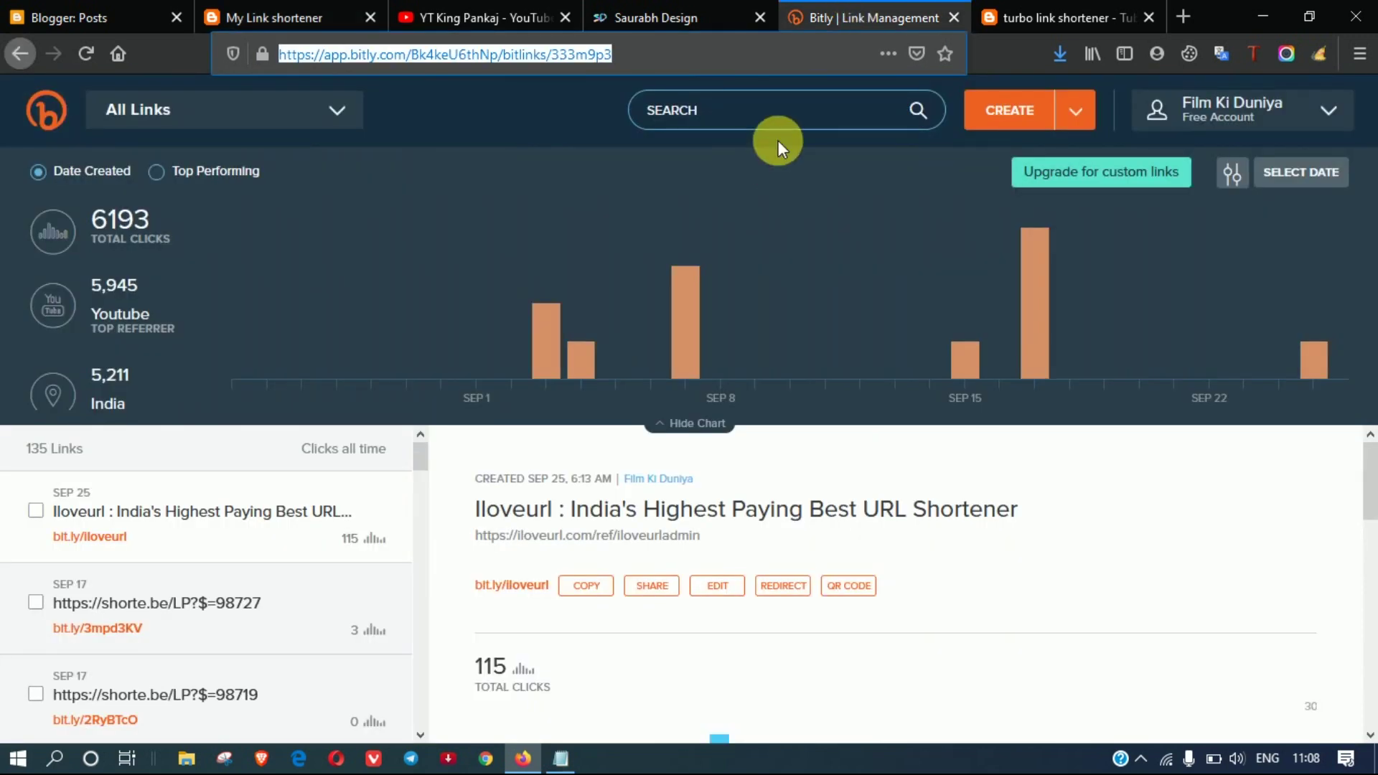
Create Bitly short link bit.ly/3652sit from the pasted encrypted blog address, then open a new tab
{"action": "left_click", "coordinate": [1038, 122]}
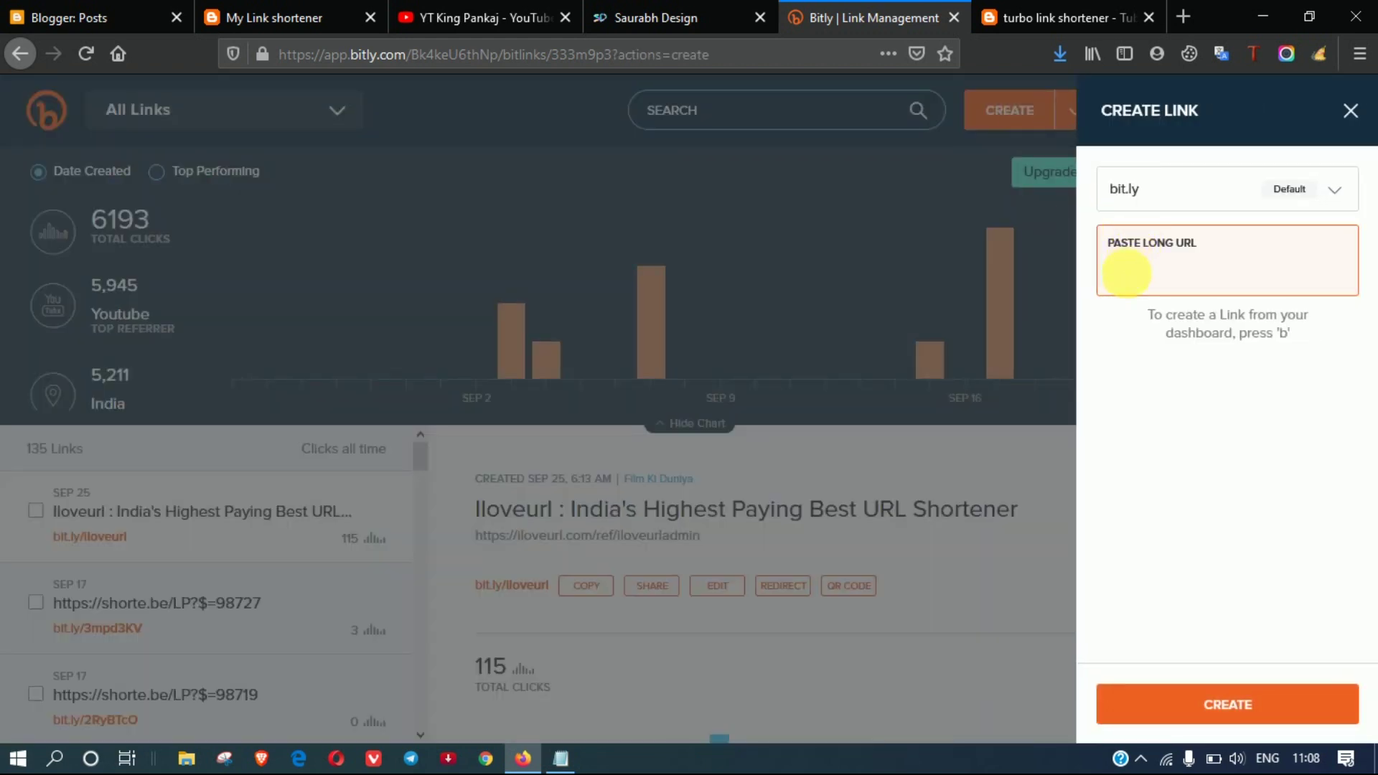
{"action": "key", "text": "ctrl+v"}
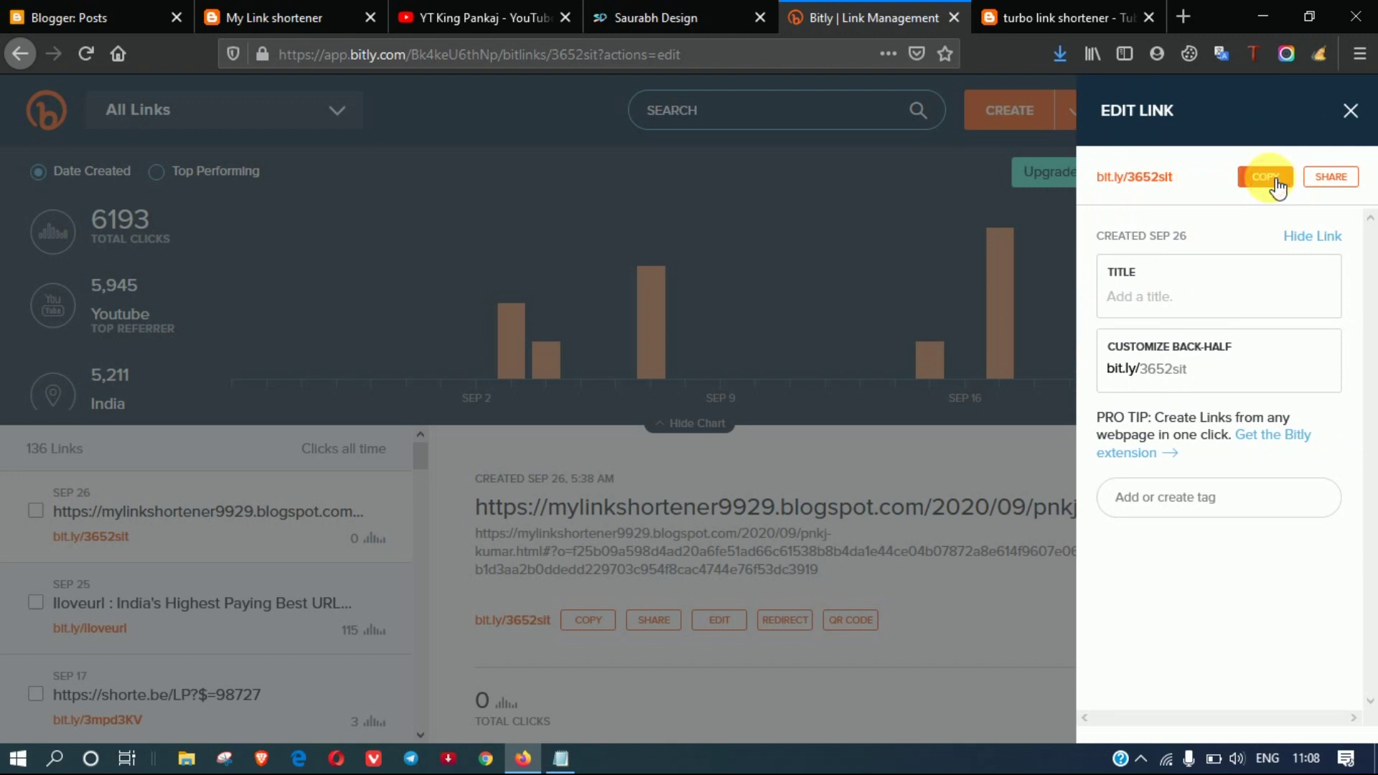
{"action": "key", "text": "ctrl+t"}
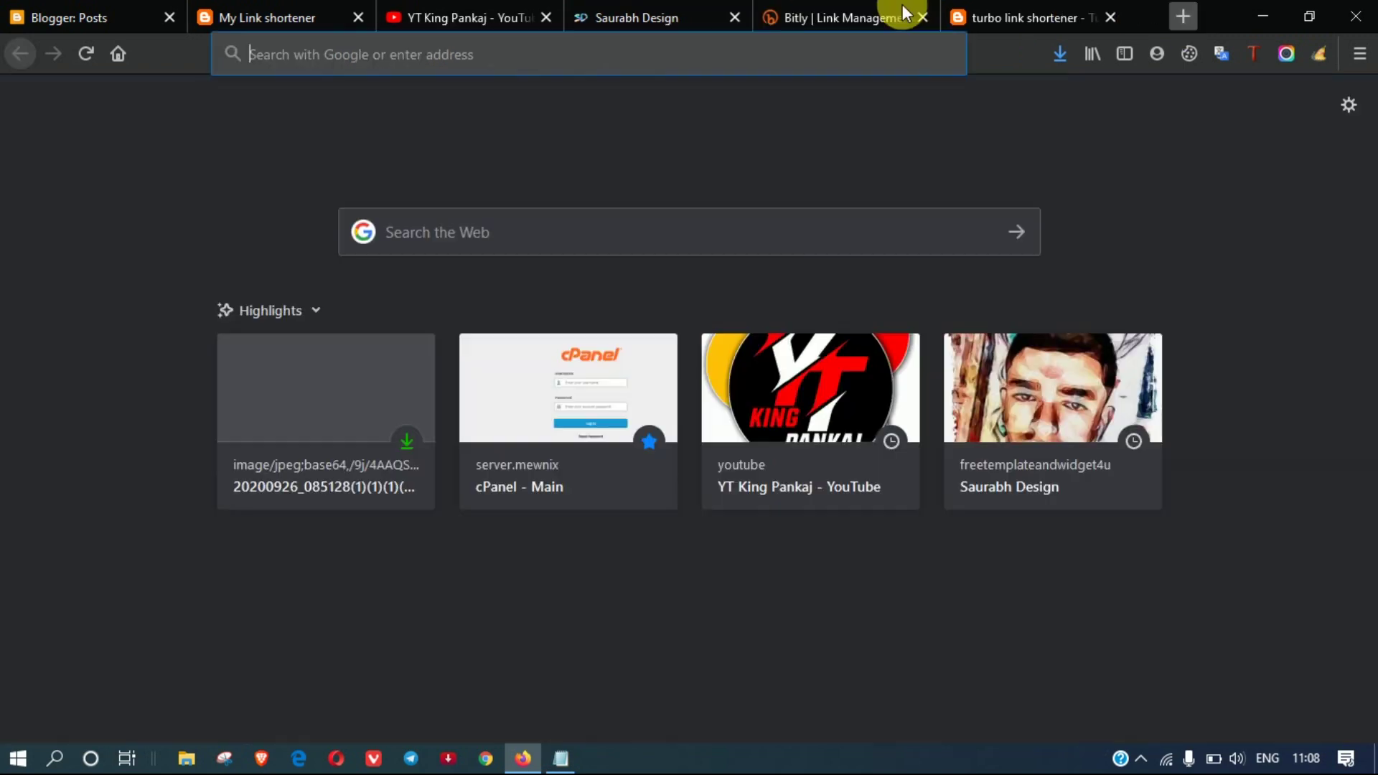
Load the bit.ly/3652sit short link and wait out the countdown to reach the decrypted link
{"action": "key", "text": "ctrl+v"}
{"action": "key", "text": "Return"}
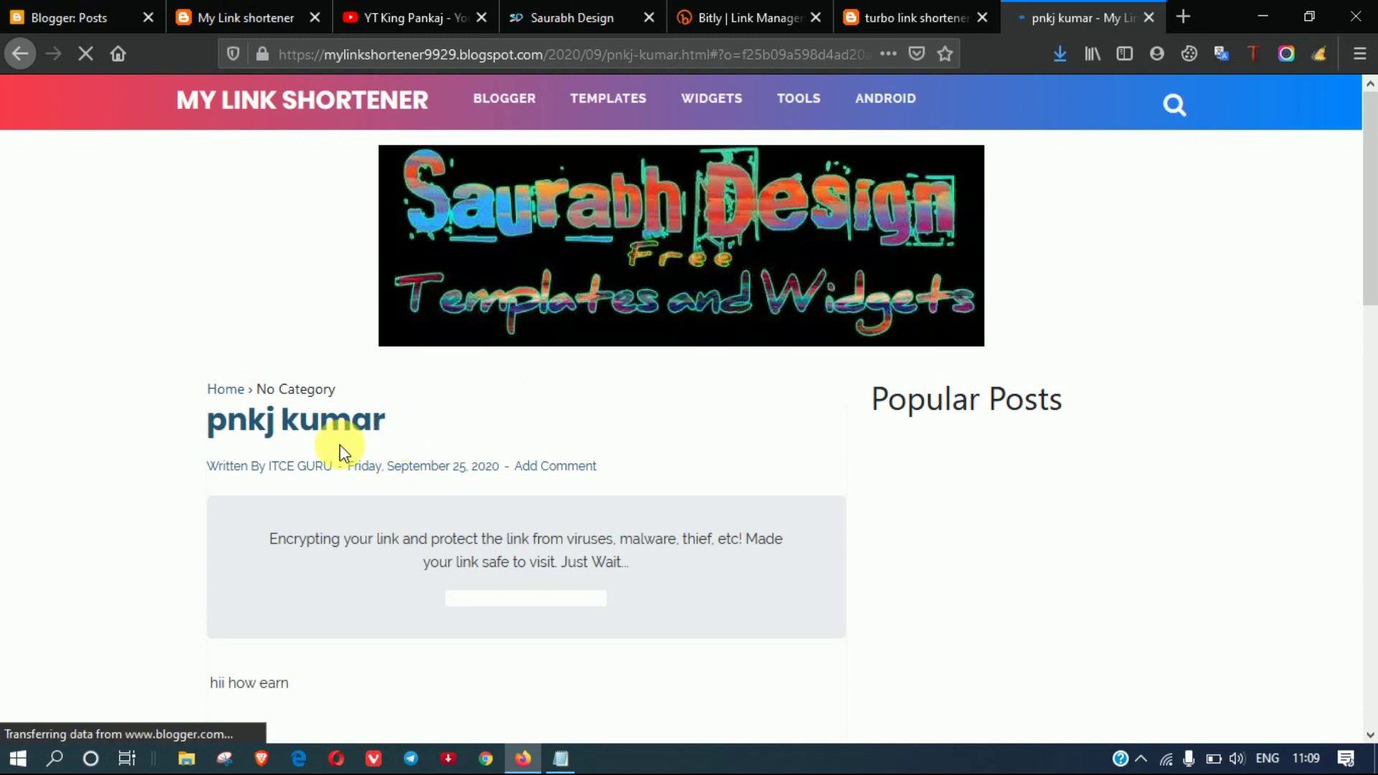
{"action": "scroll", "coordinate": [420, 561], "scroll_direction": "down", "scroll_amount": 2}
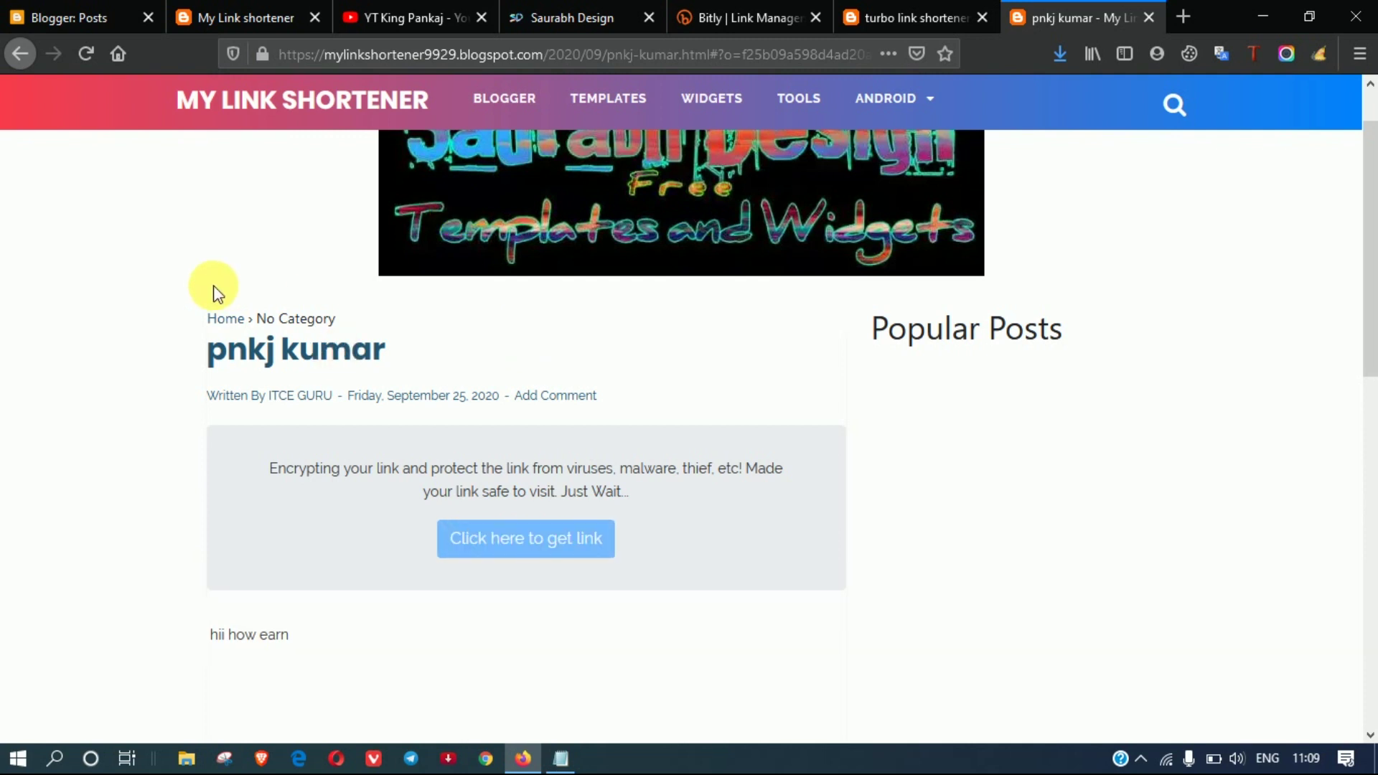
{"action": "left_click", "coordinate": [519, 538]}
{"action": "scroll", "coordinate": [563, 379], "scroll_direction": "down", "scroll_amount": 2}
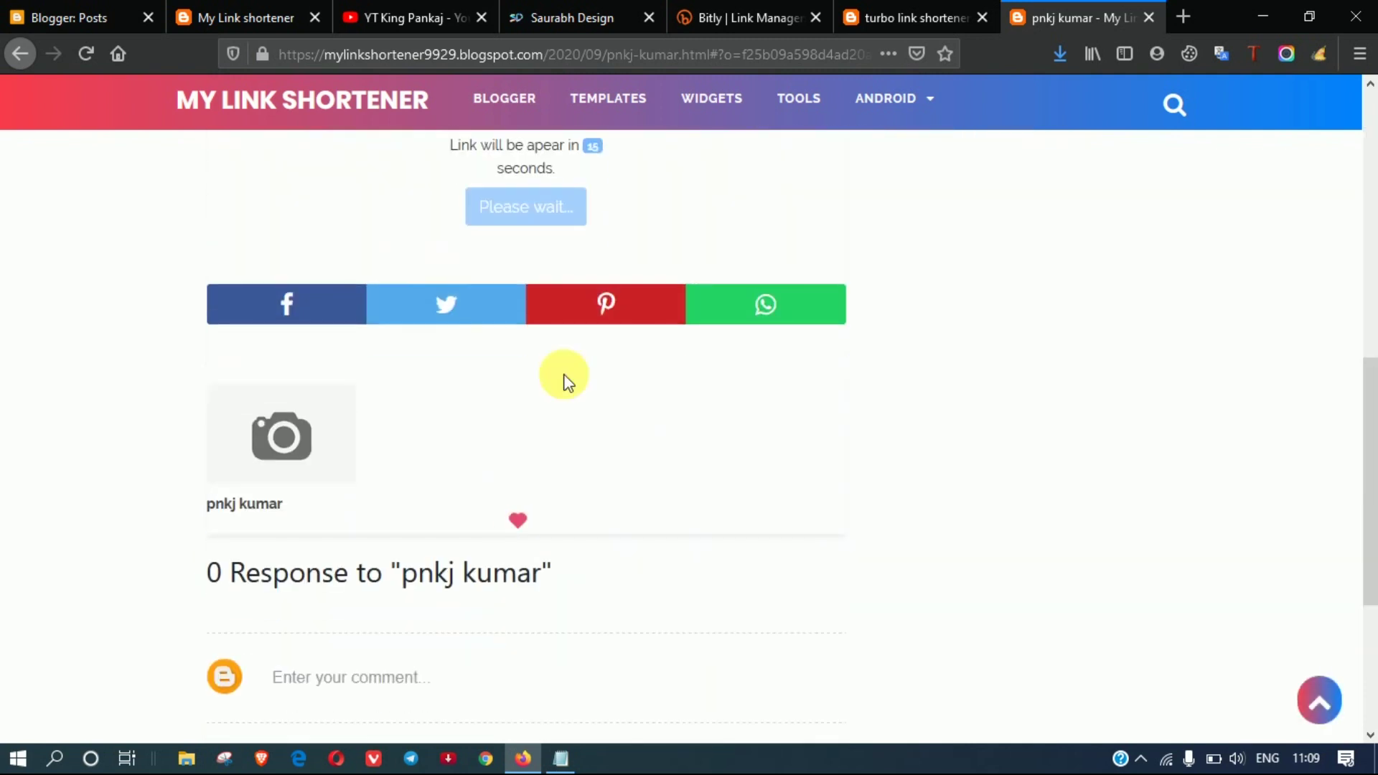
{"action": "scroll", "coordinate": [563, 372], "scroll_direction": "up", "scroll_amount": 2}
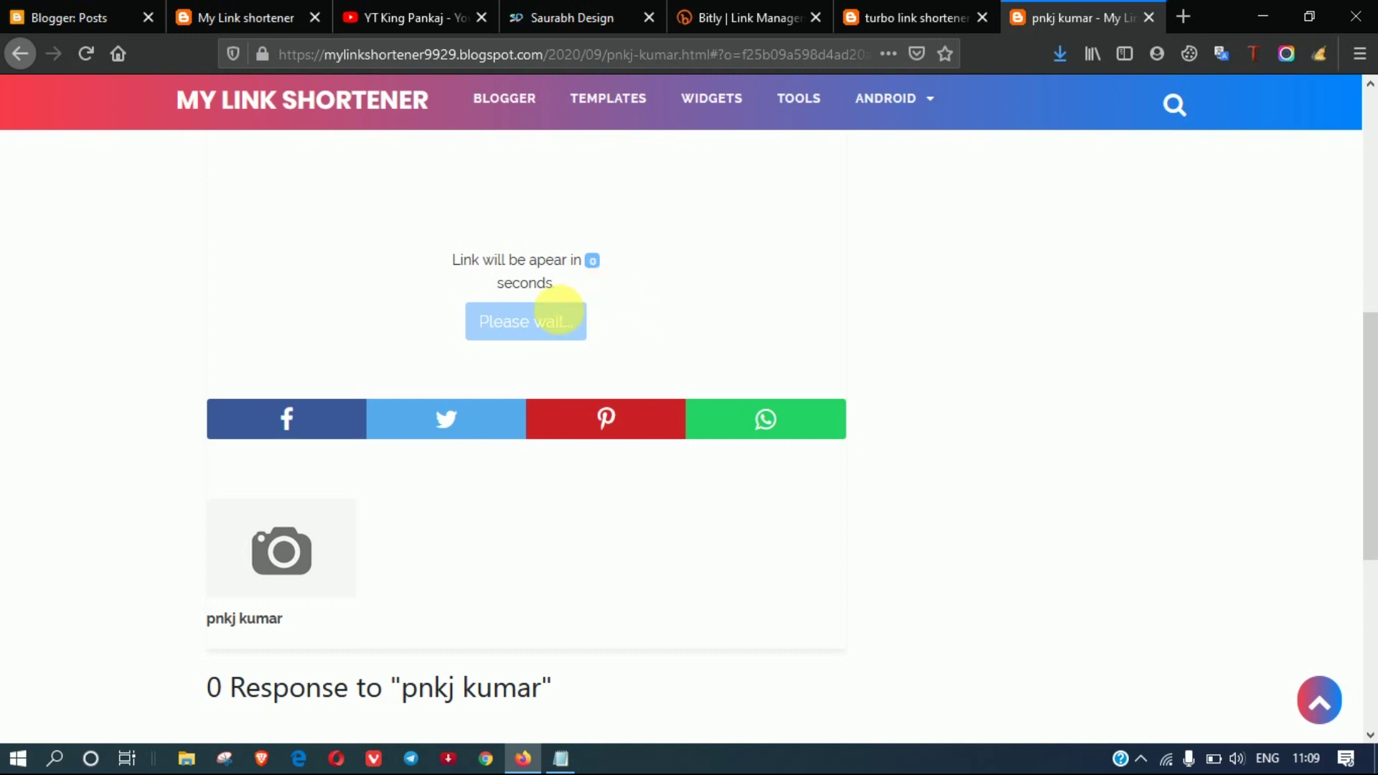
{"action": "left_click", "coordinate": [529, 319]}
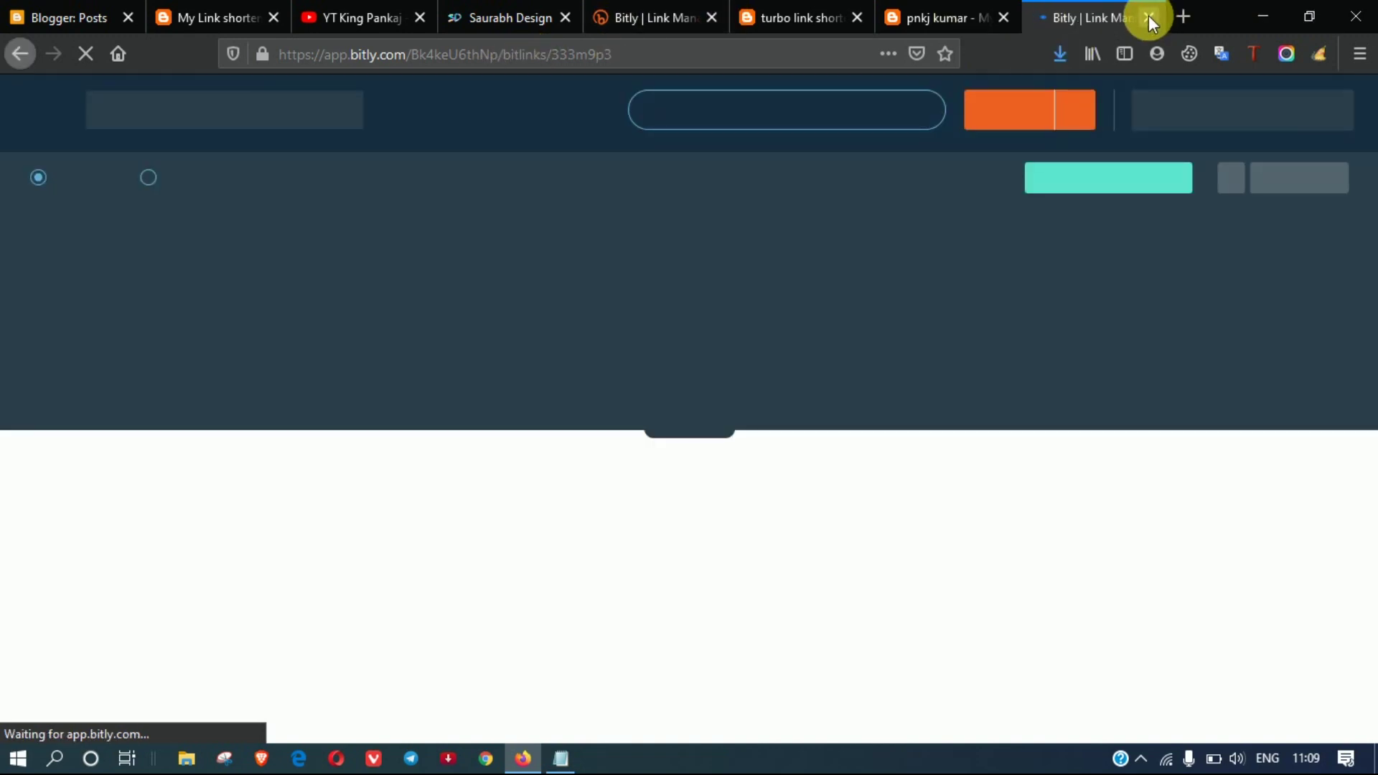
Close the Bitly and post tabs, dismiss the URL Shortner popup, and return to Blogger's posts list
{"action": "left_click", "coordinate": [1149, 17]}
{"action": "left_click", "coordinate": [1149, 19]}
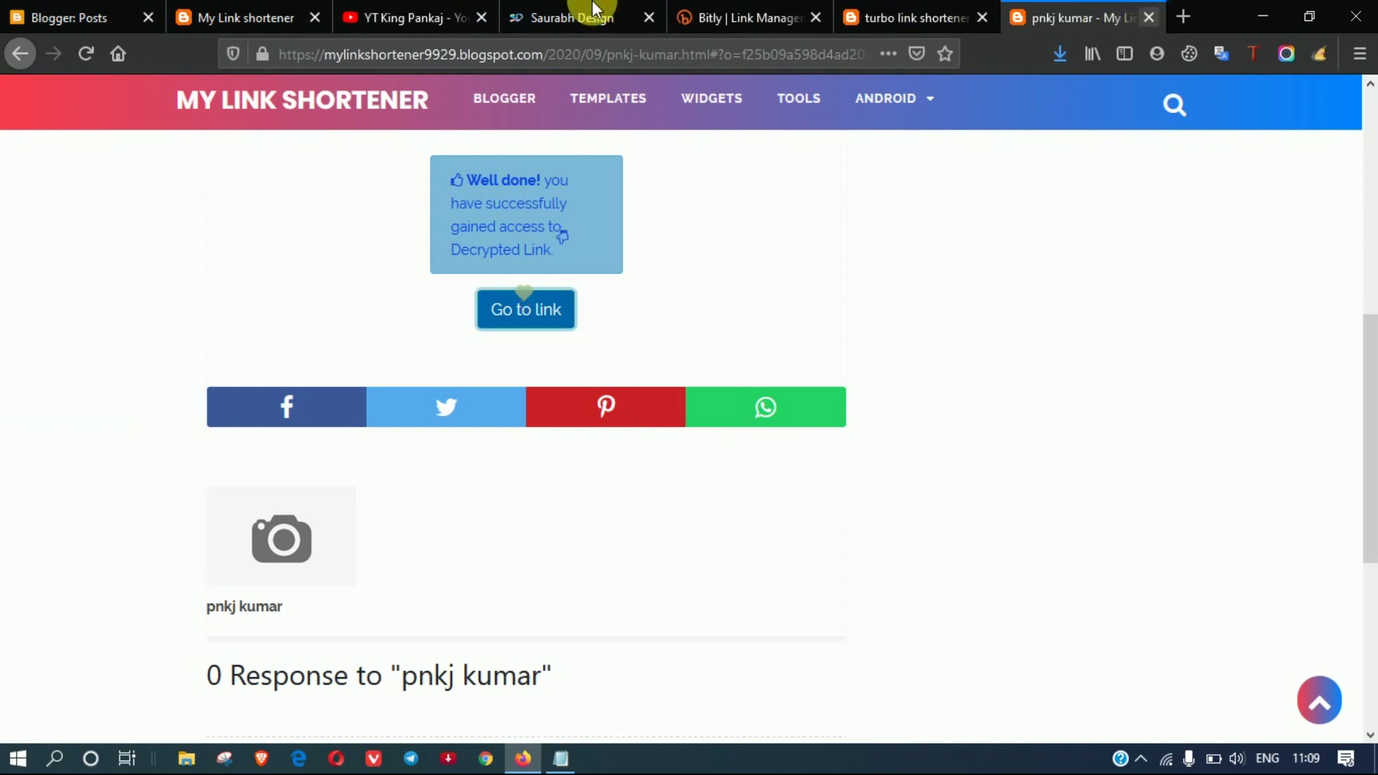
{"action": "left_click", "coordinate": [290, 10]}
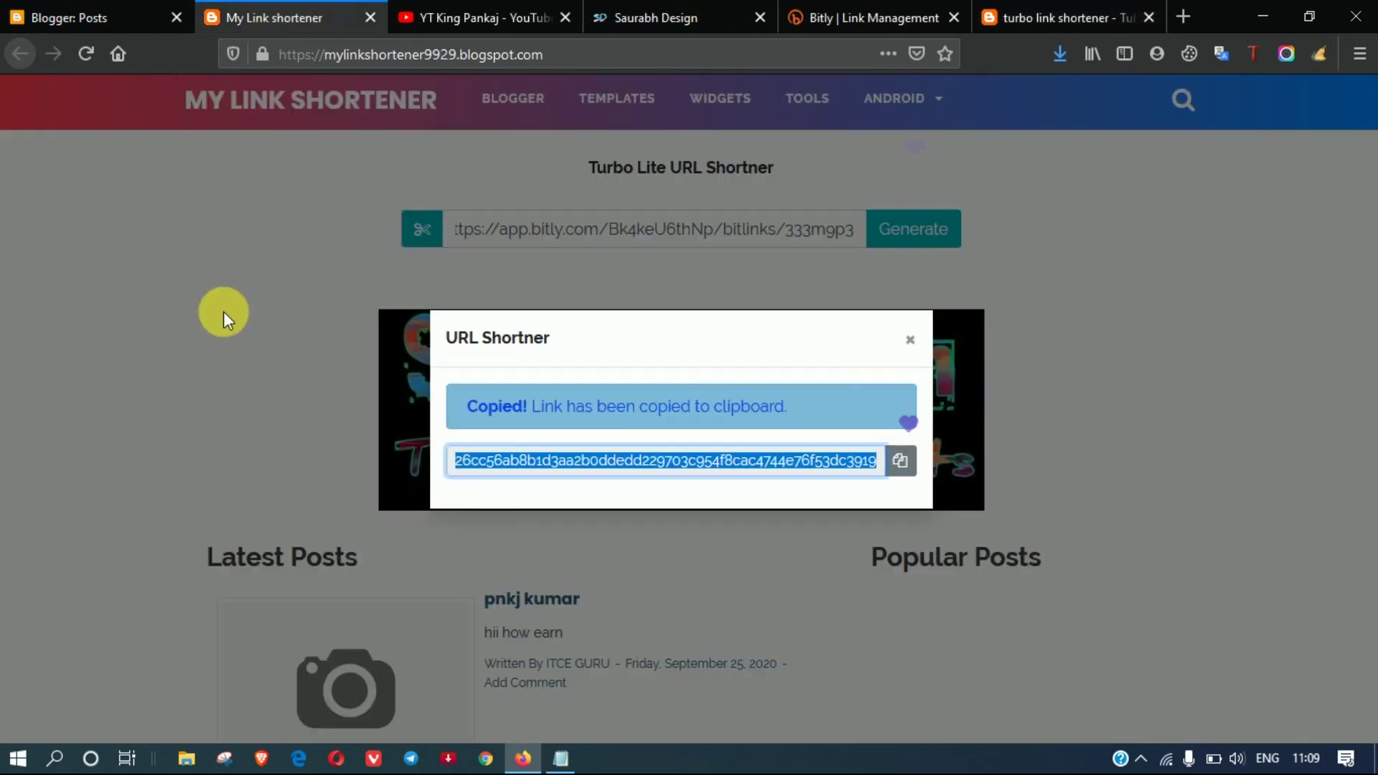
{"action": "left_click", "coordinate": [910, 341]}
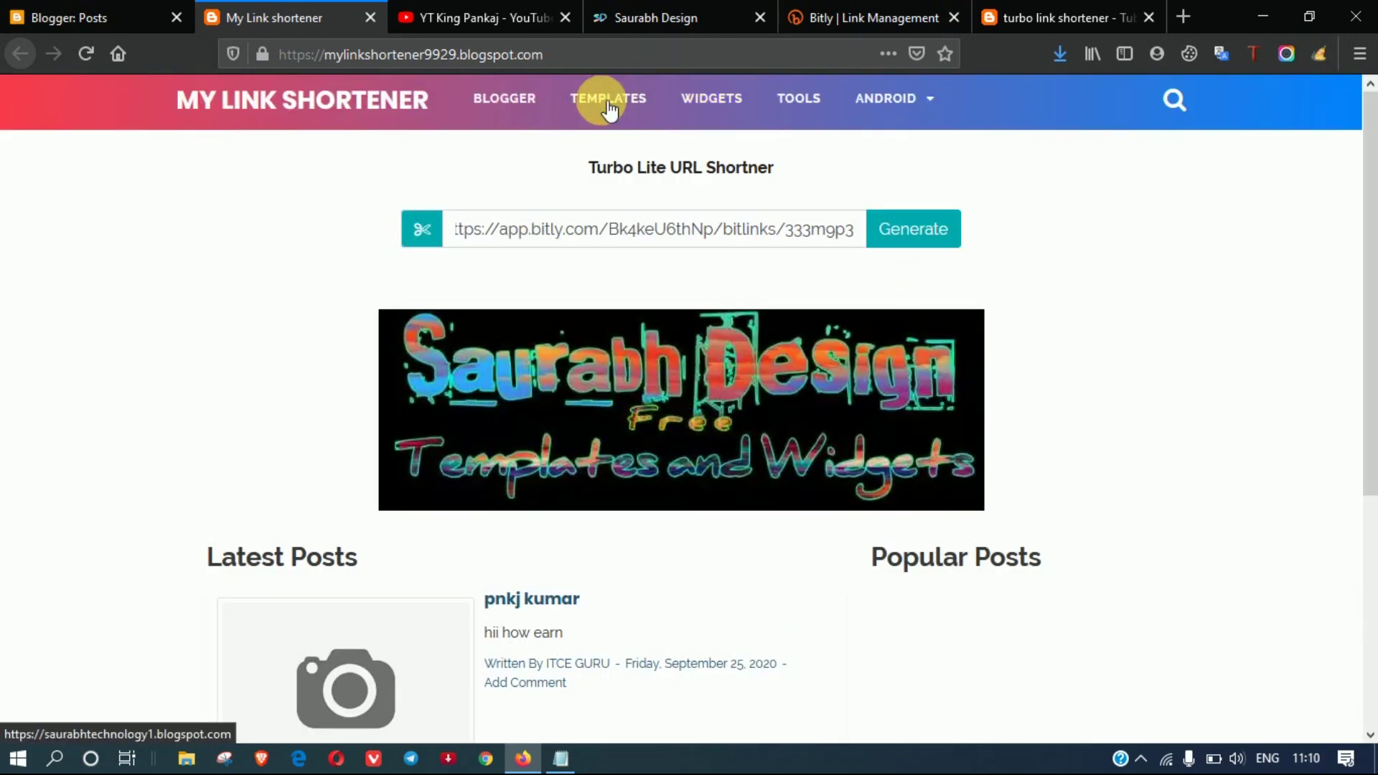
{"action": "left_click", "coordinate": [886, 98]}
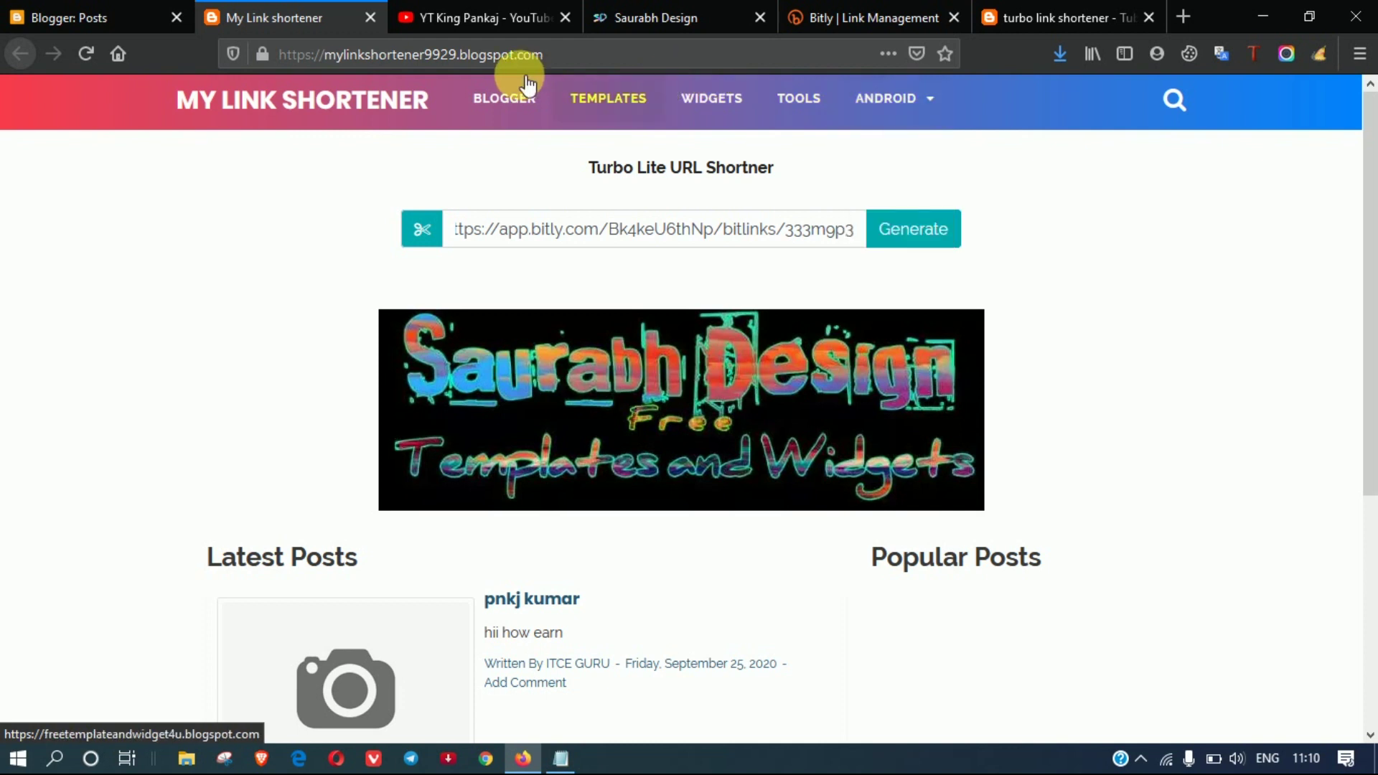
{"action": "left_click", "coordinate": [136, 14]}
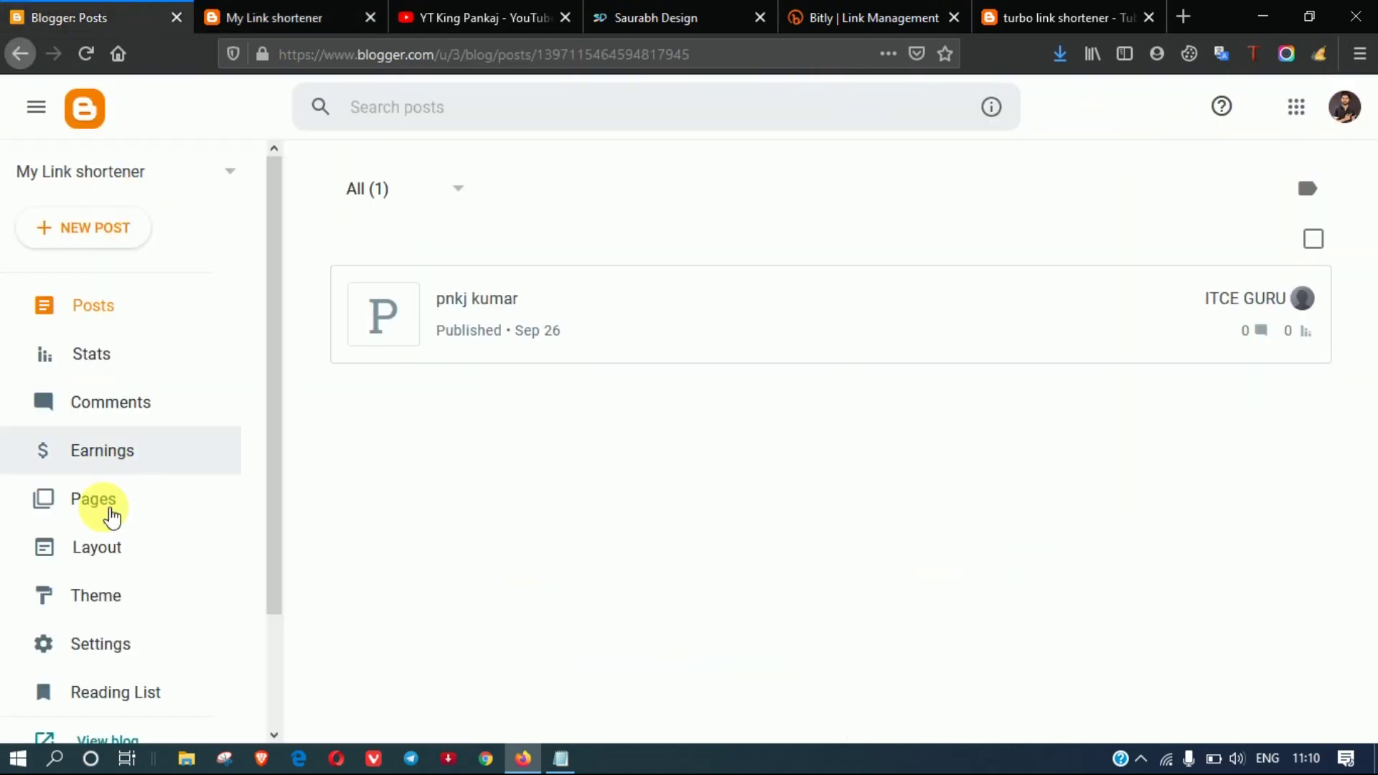
Open the blog's Layout page and scroll to the gadgets below the header
{"action": "left_click", "coordinate": [118, 559]}
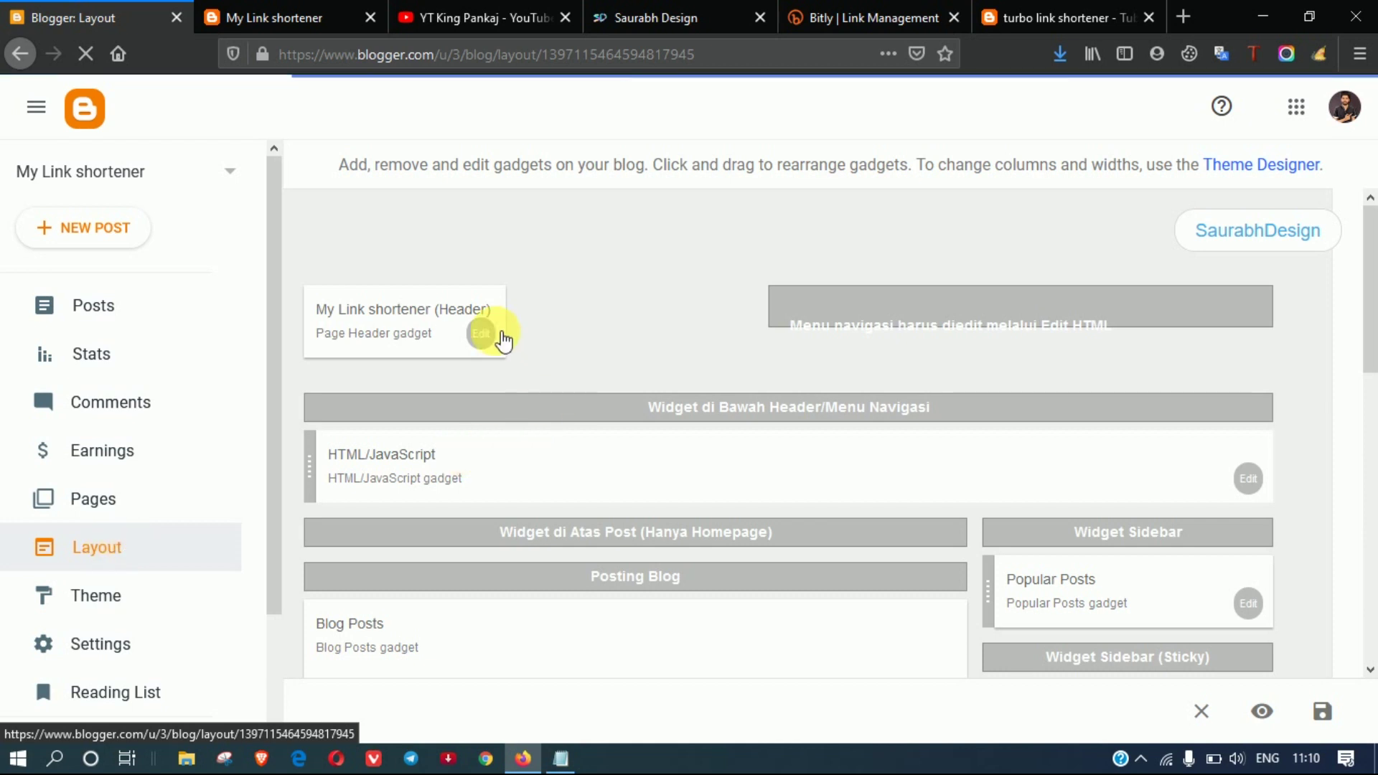
{"action": "left_click", "coordinate": [320, 15]}
{"action": "left_click", "coordinate": [136, 10]}
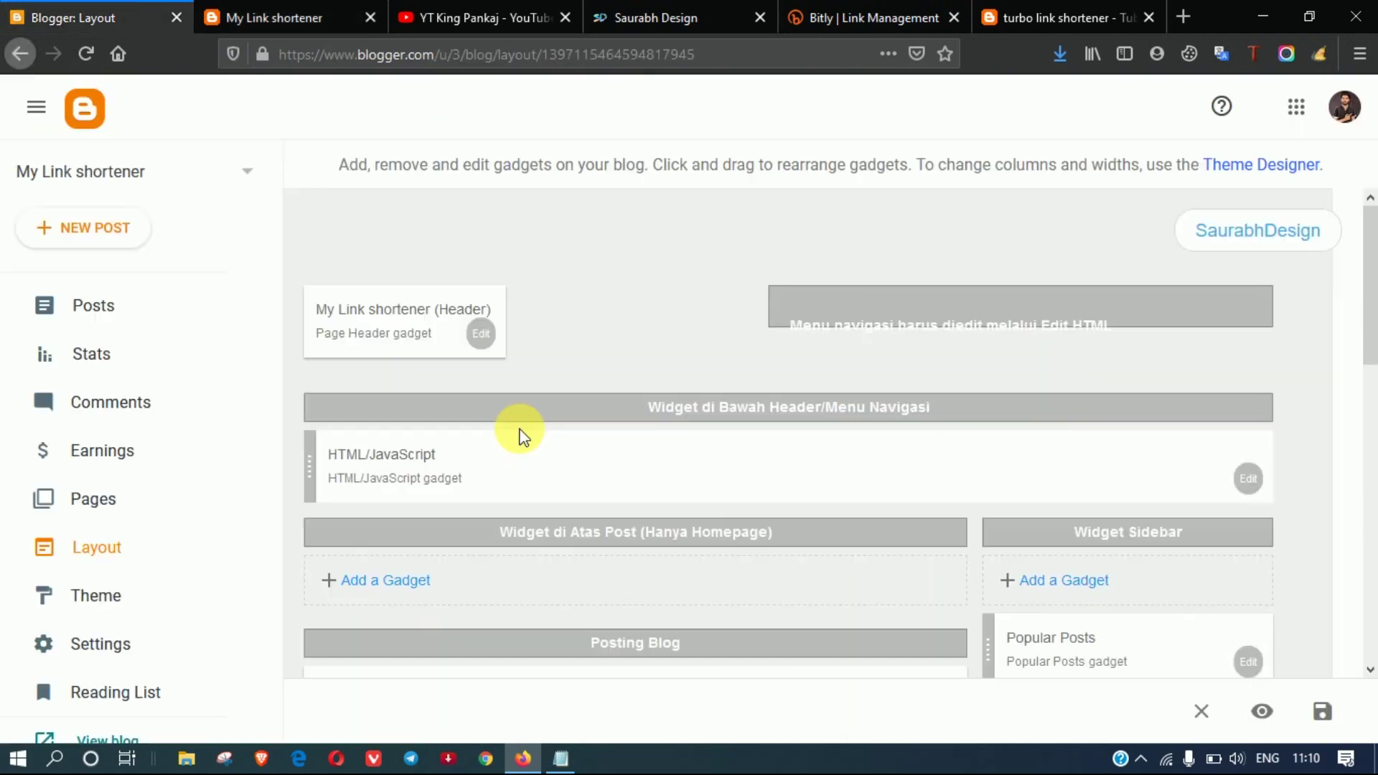
{"action": "left_click_drag", "start_coordinate": [1366, 292], "coordinate": [1369, 338]}
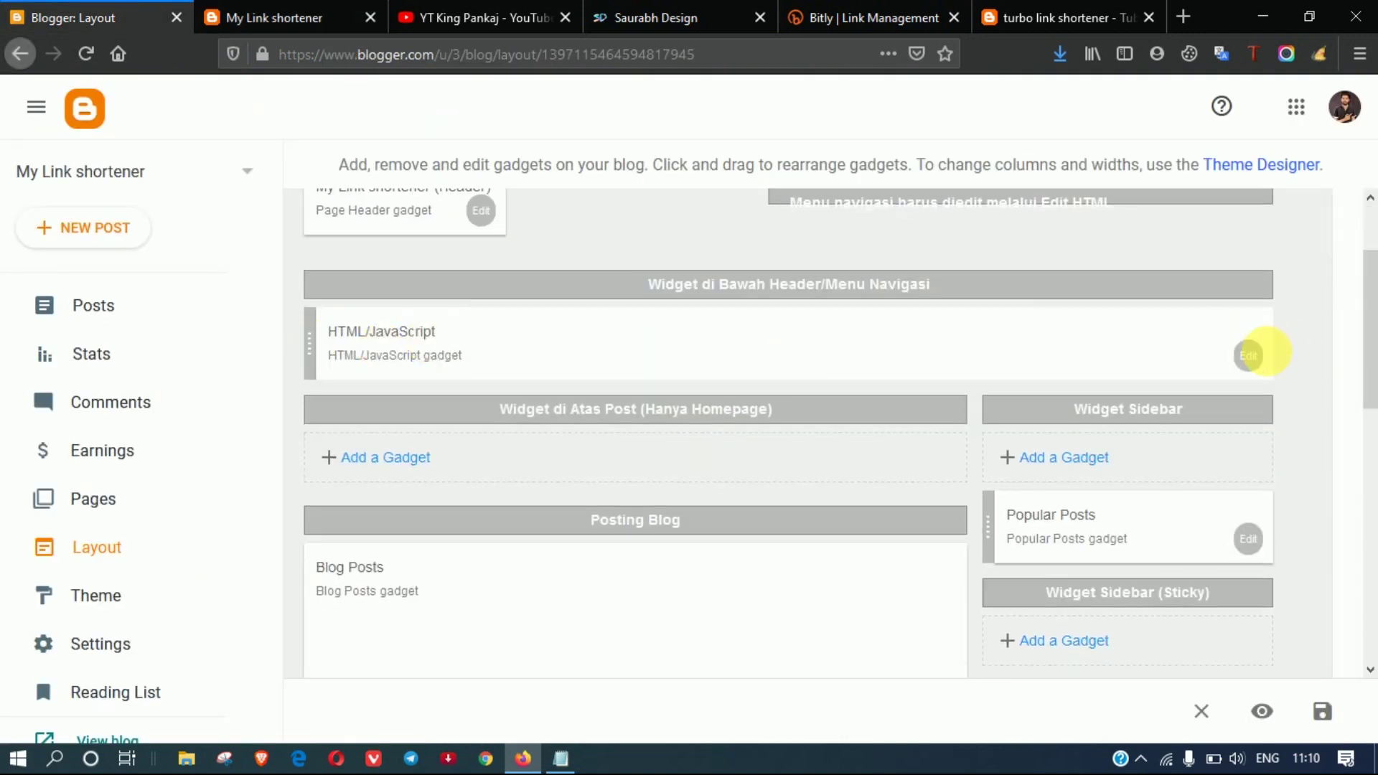
Delete all banner code from the HTML/JavaScript gadget, save it, and reload the live blog
{"action": "left_click", "coordinate": [1250, 354]}
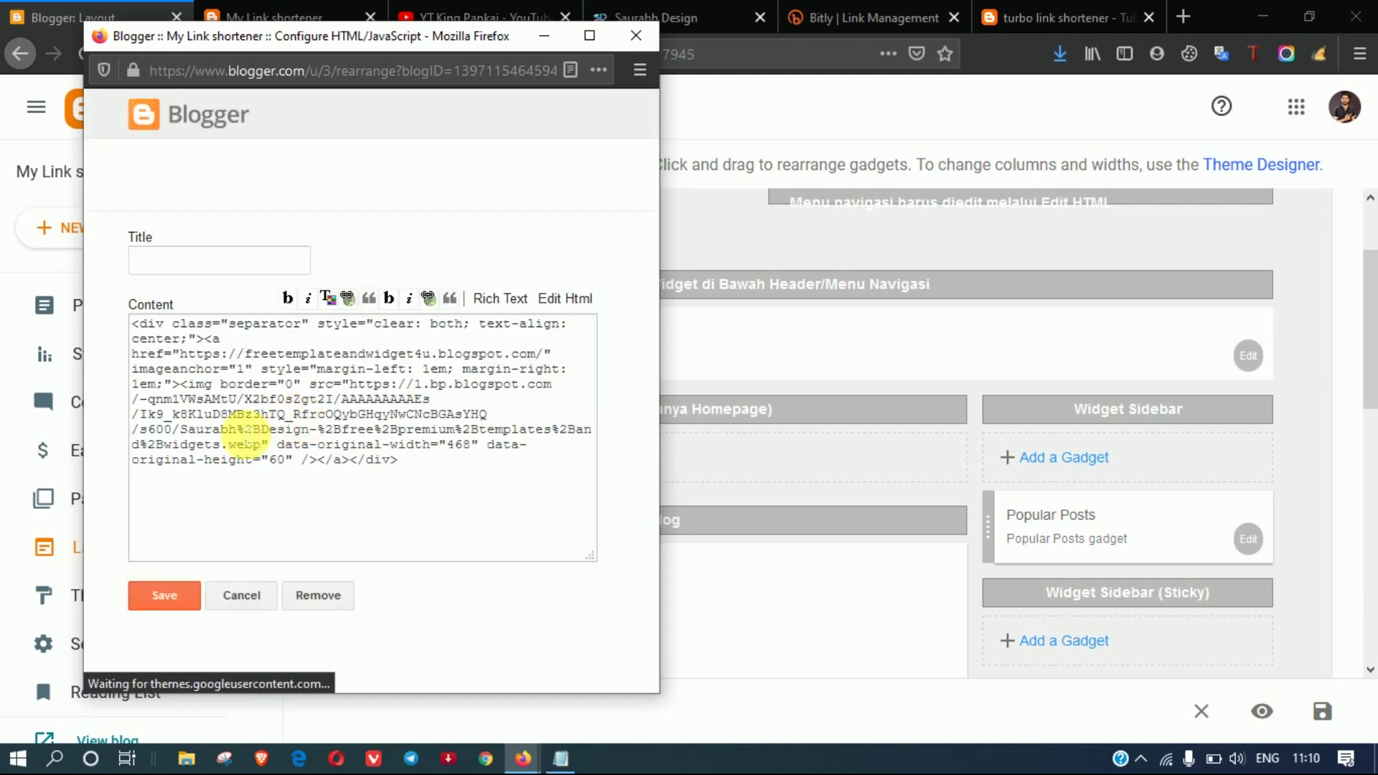
{"action": "left_click", "coordinate": [247, 435]}
{"action": "key", "text": "ctrl+a"}
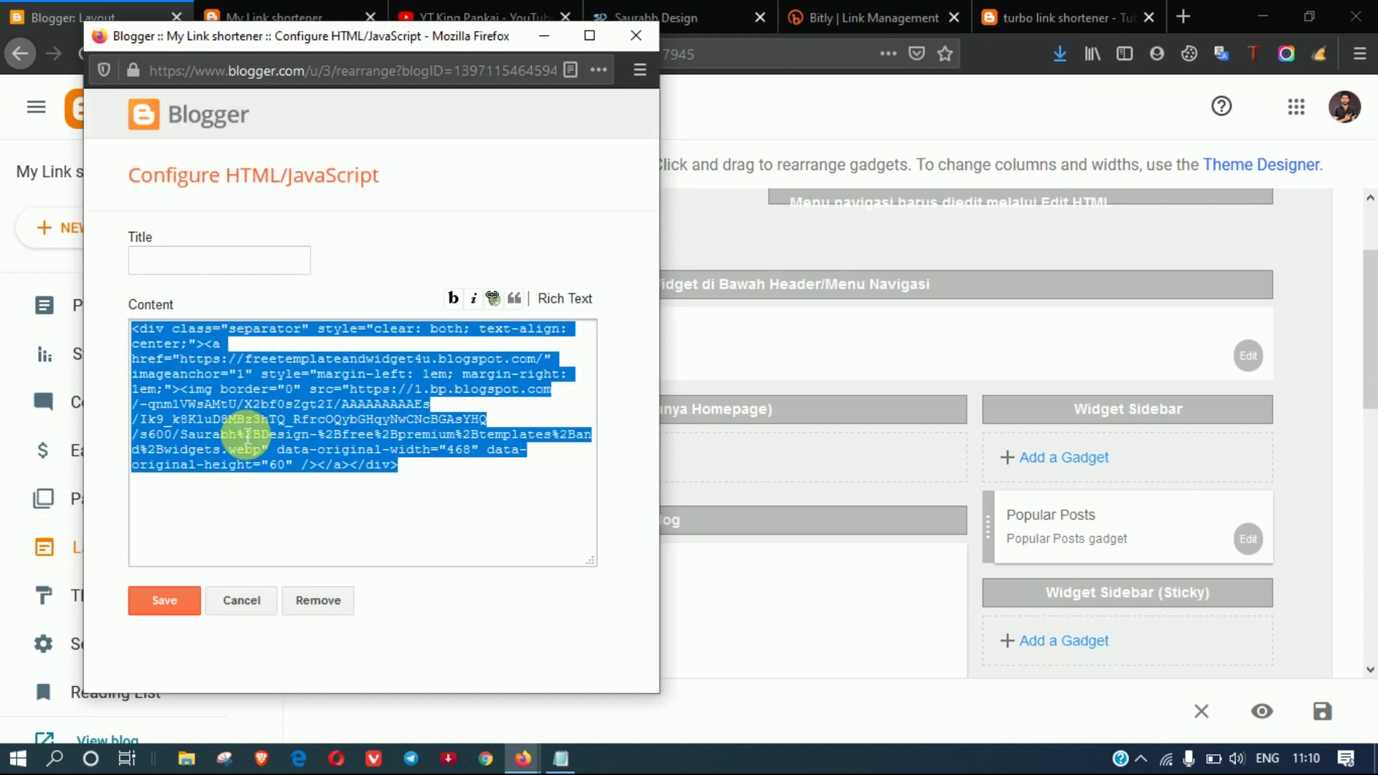
{"action": "key", "text": "BackSpace"}
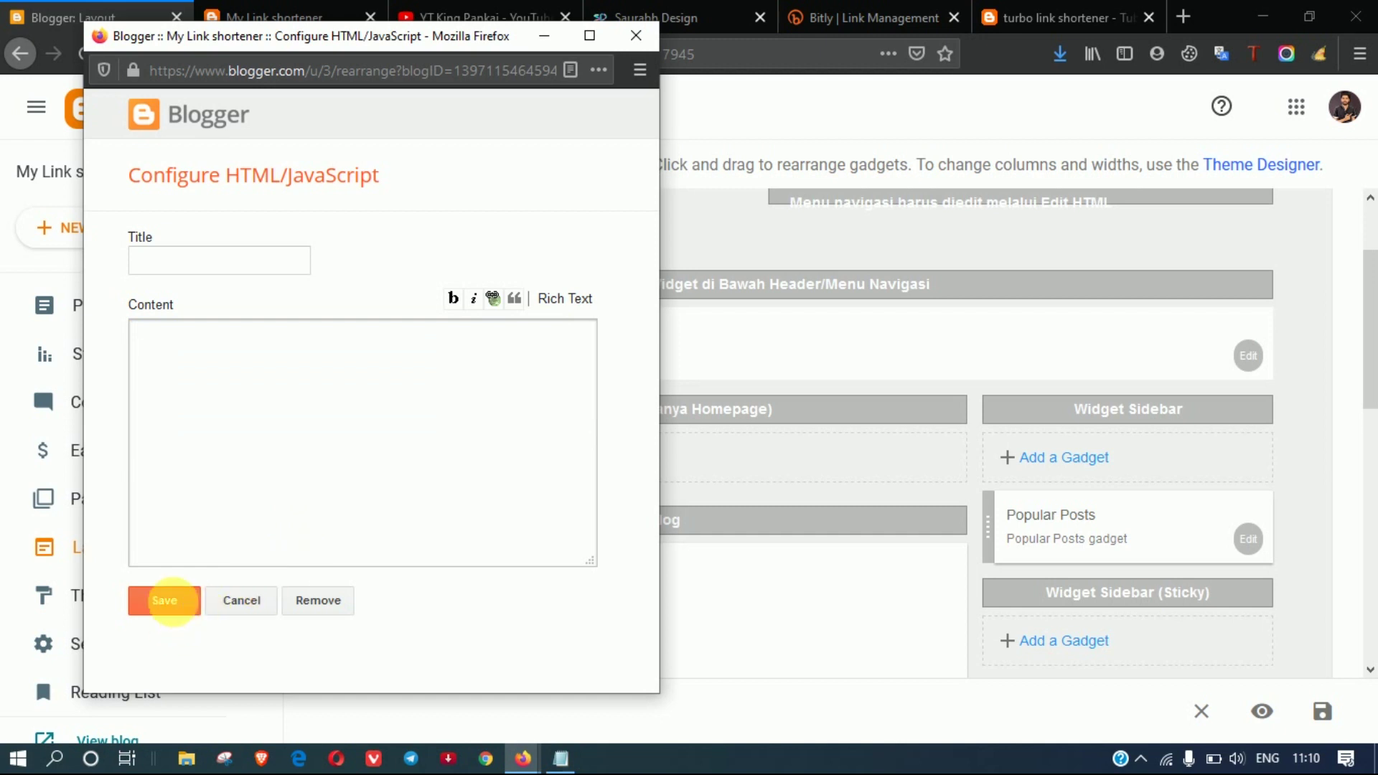
{"action": "left_click", "coordinate": [171, 597]}
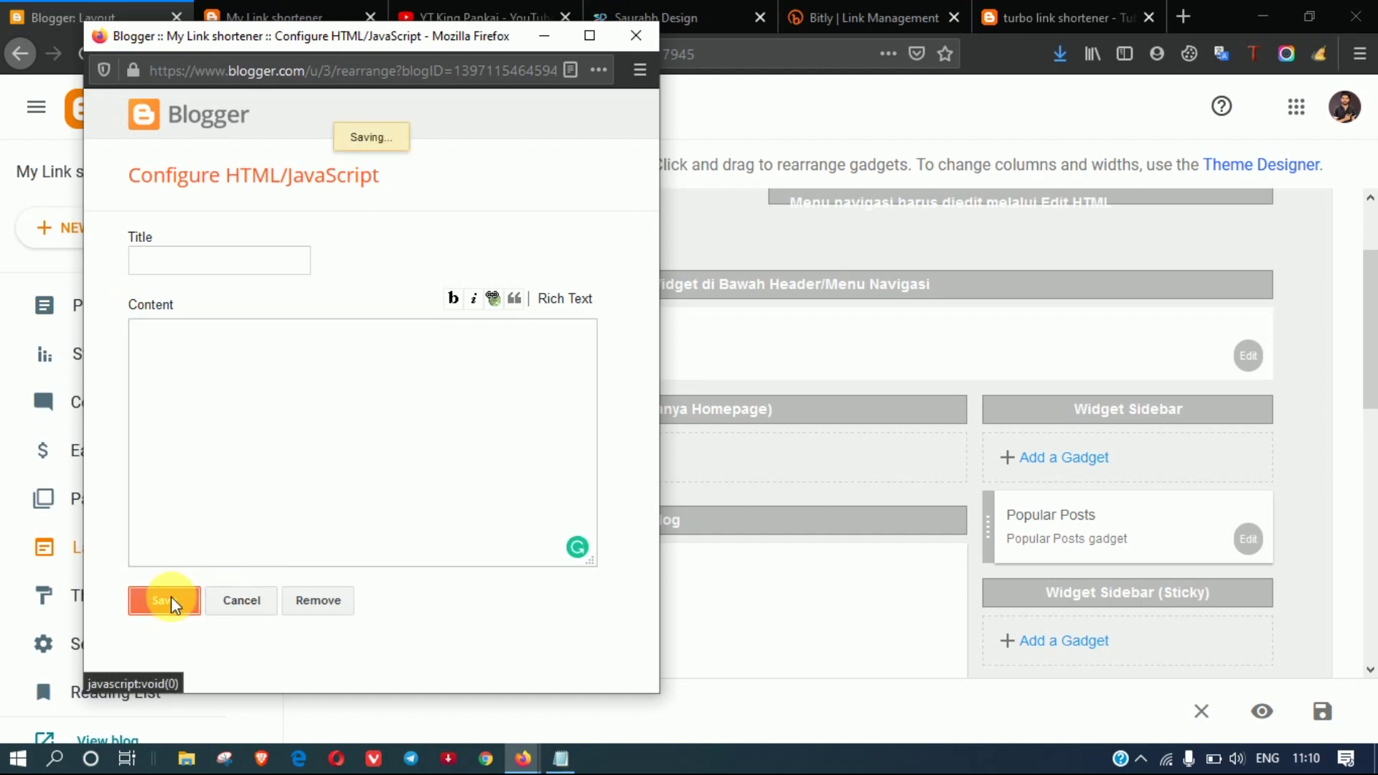
{"action": "left_click", "coordinate": [309, 15]}
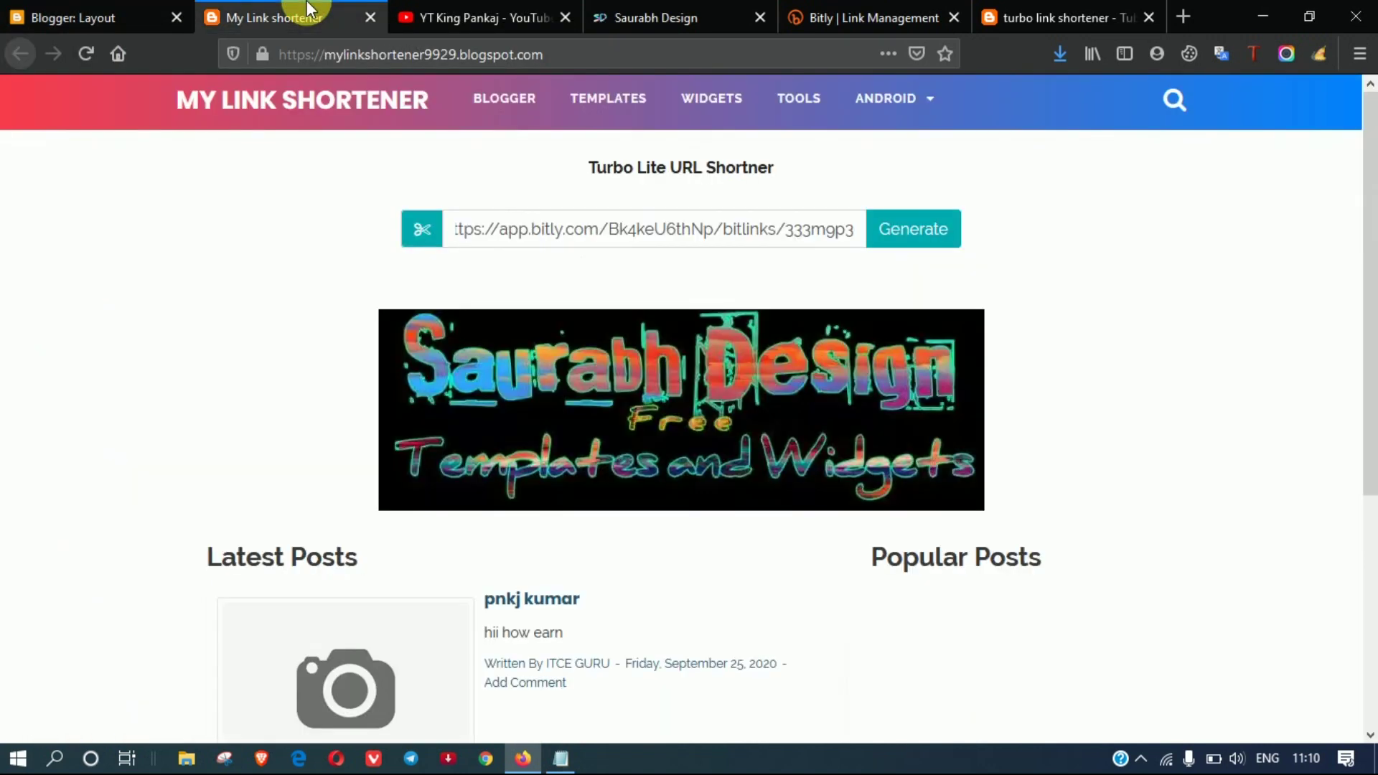
{"action": "left_click", "coordinate": [85, 54]}
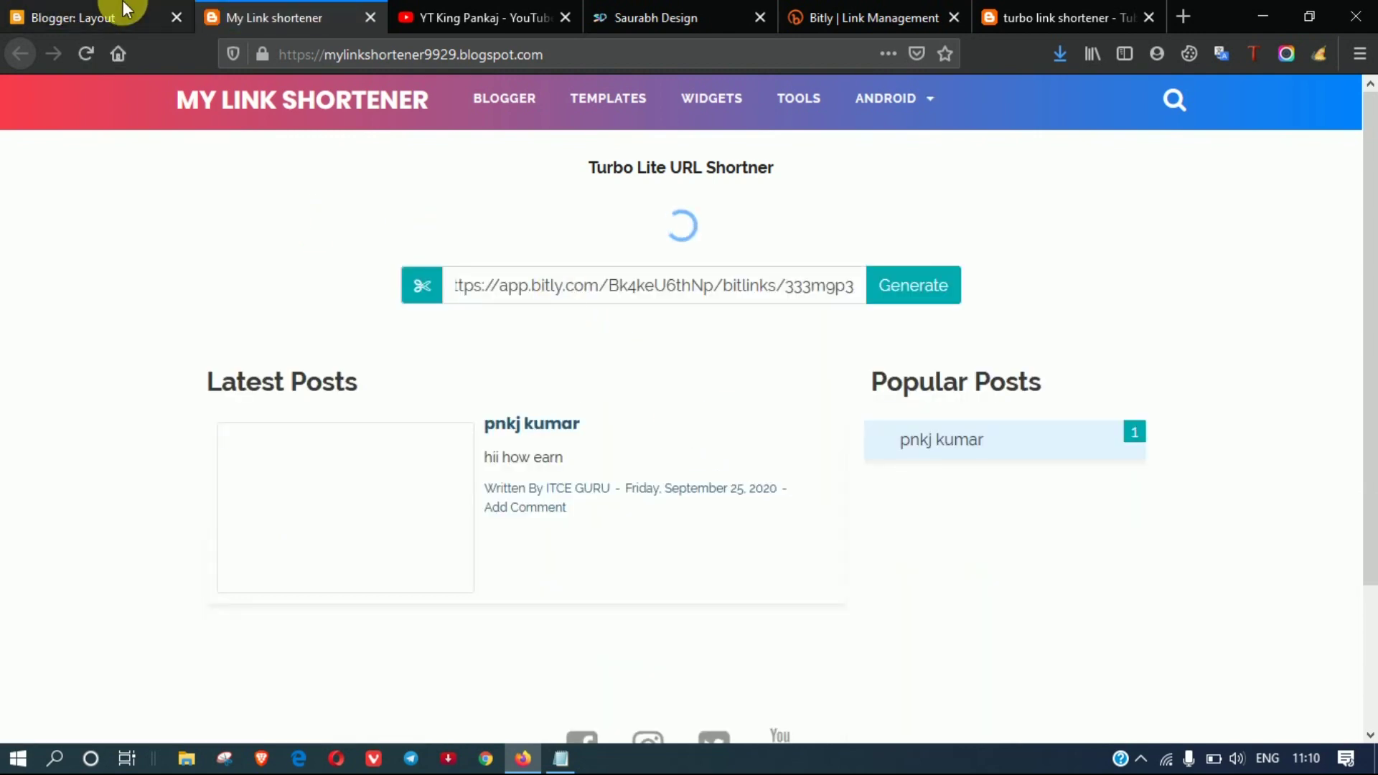
In Layout, open another HTML/JavaScript gadget, confirm it is empty, and close it unsaved
{"action": "left_click", "coordinate": [82, 9]}
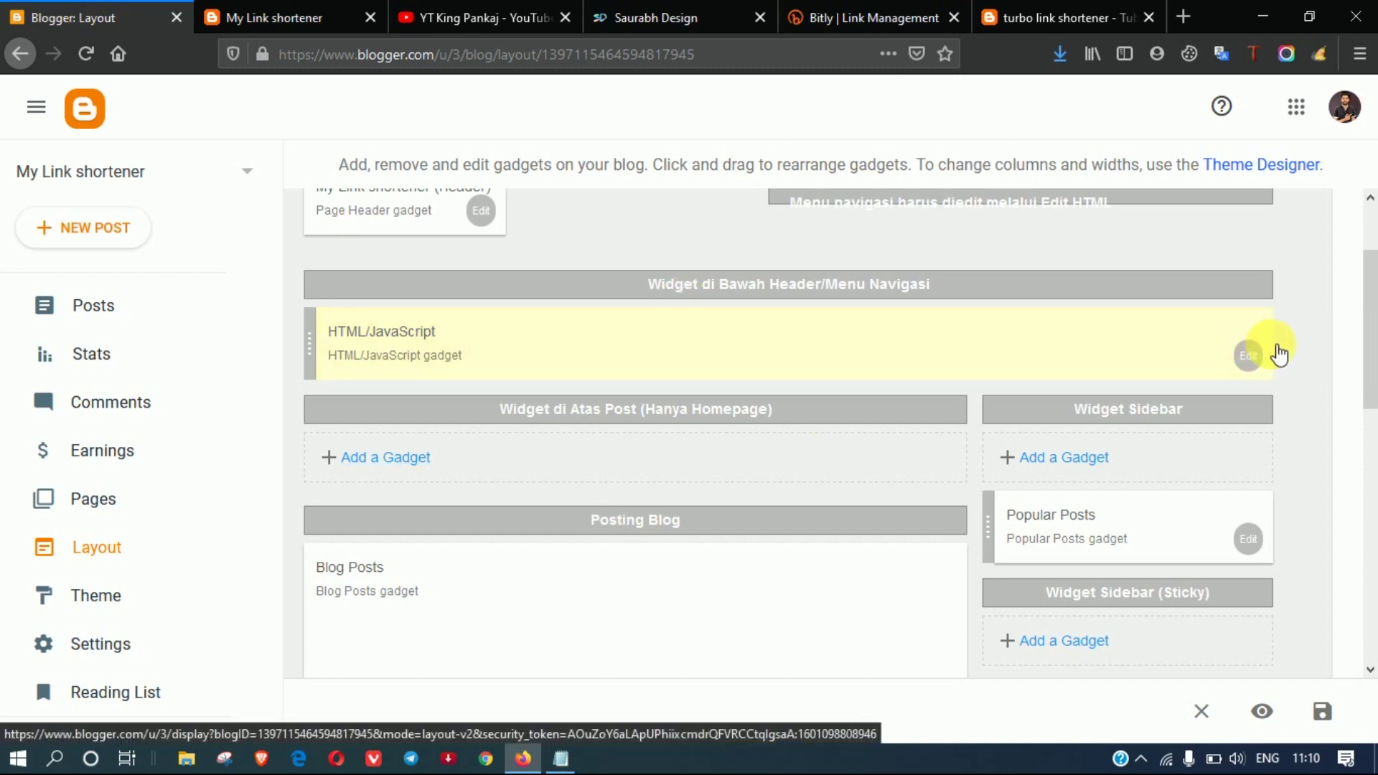
{"action": "left_click_drag", "start_coordinate": [1370, 312], "coordinate": [1372, 483]}
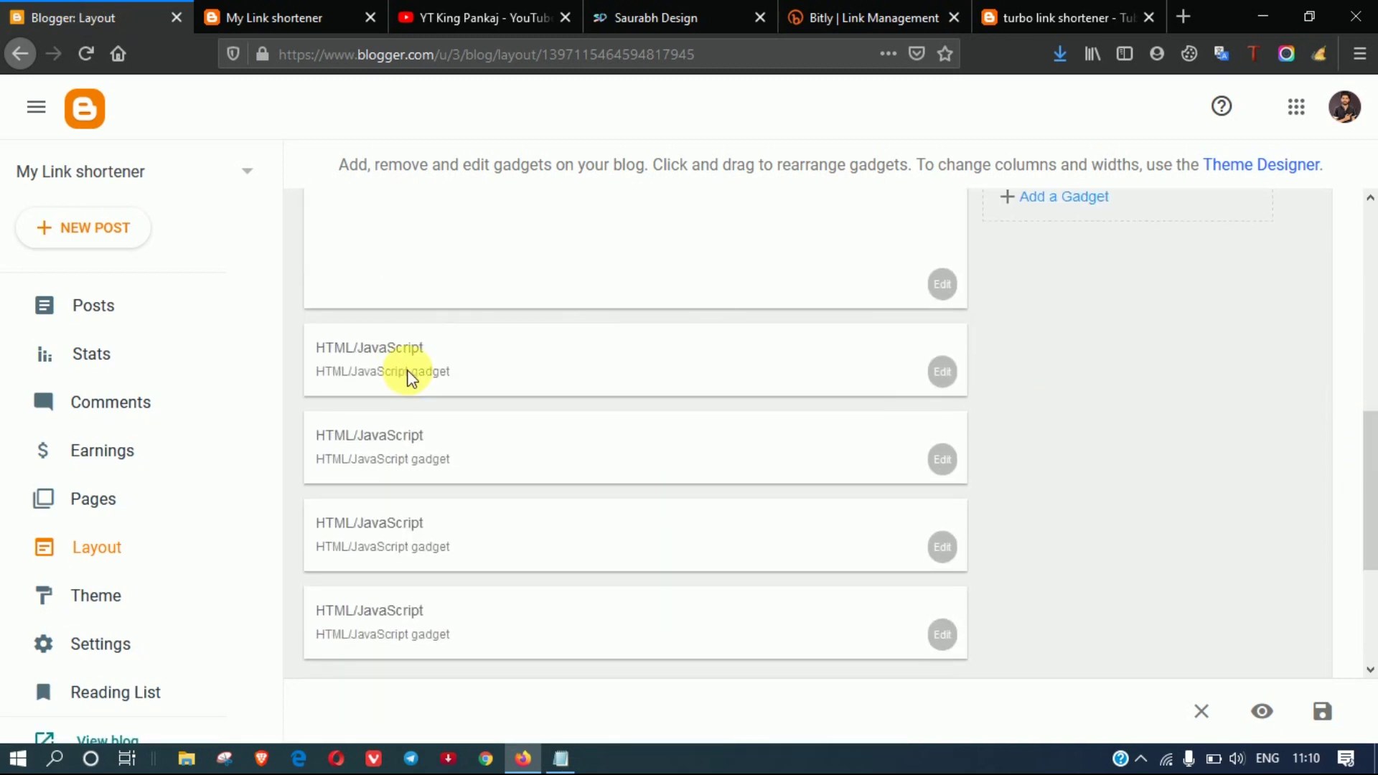
{"action": "scroll", "coordinate": [1367, 467], "scroll_direction": "down", "scroll_amount": 1}
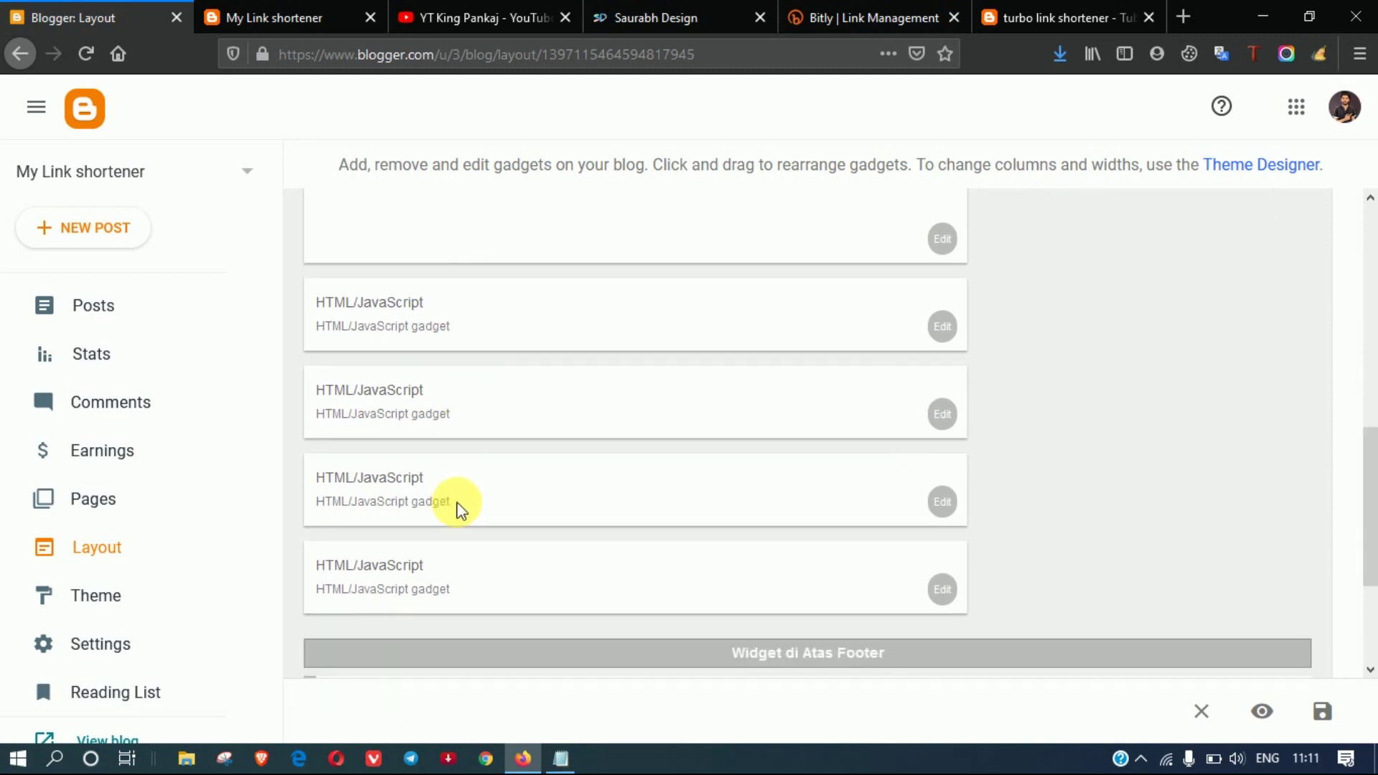
{"action": "left_click", "coordinate": [944, 503]}
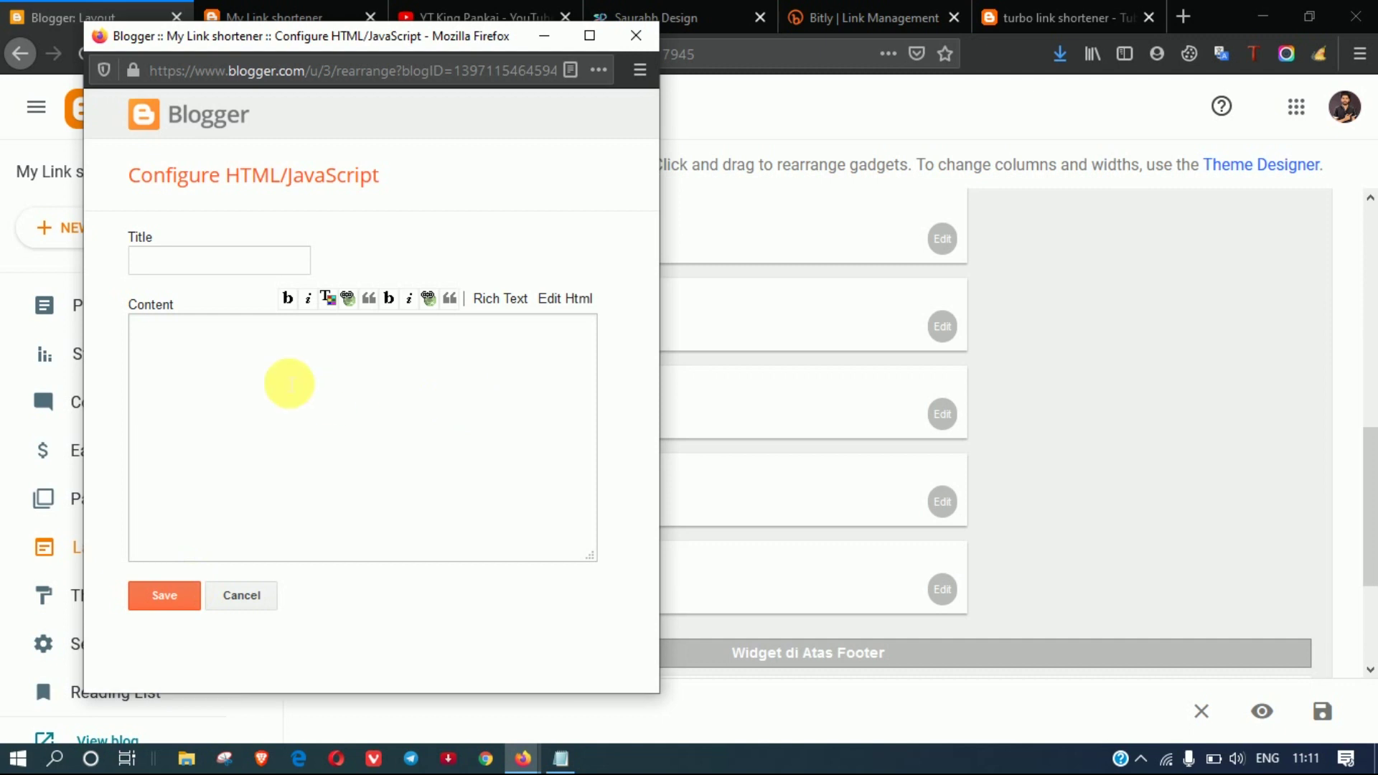
{"action": "left_click", "coordinate": [248, 378]}
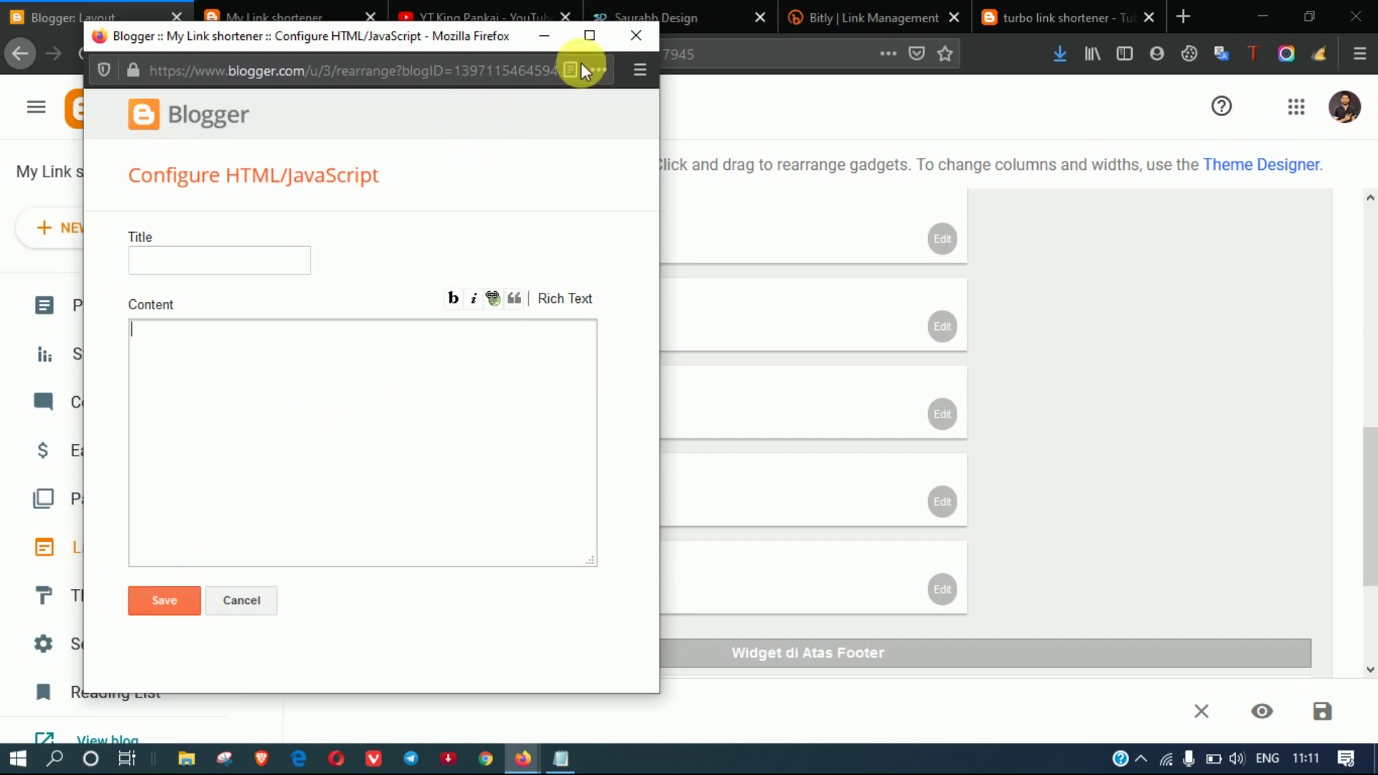
{"action": "left_click", "coordinate": [618, 45]}
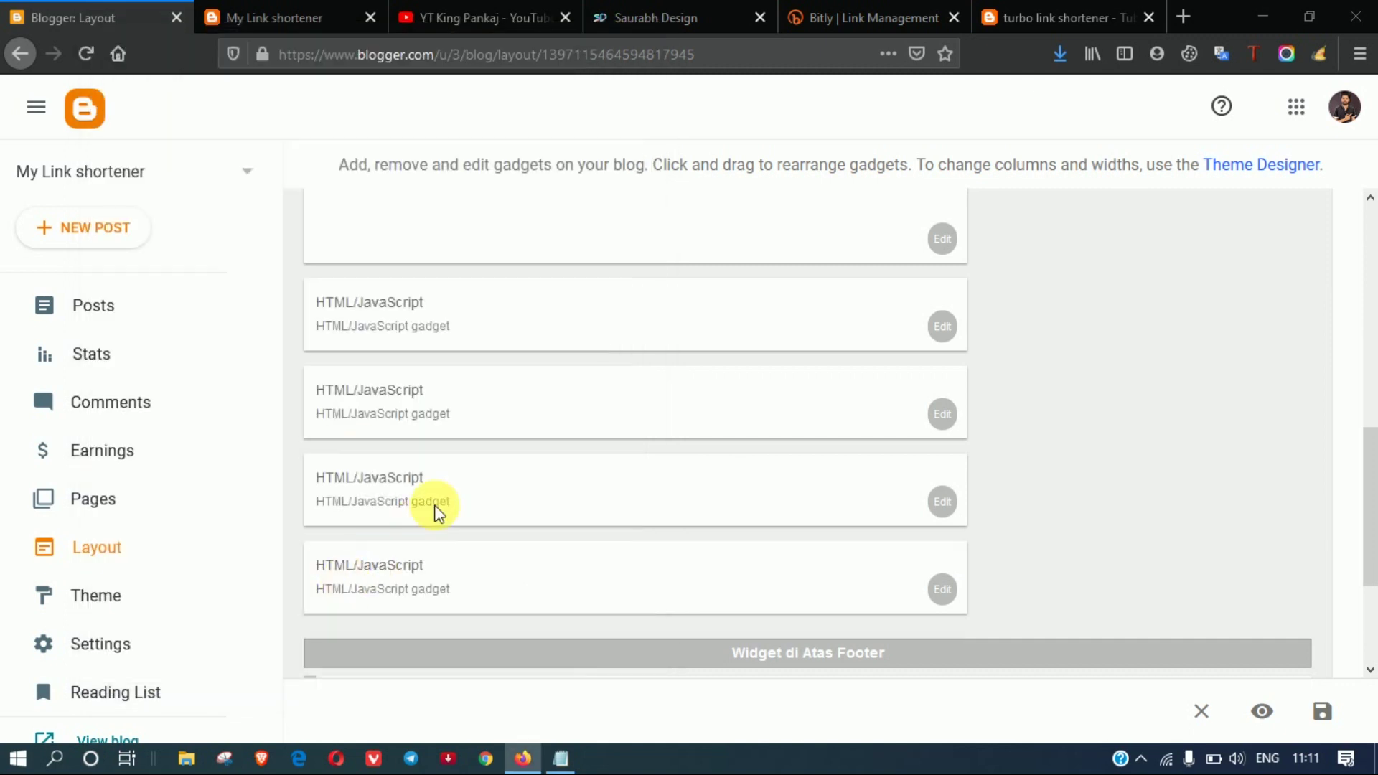
{"action": "left_click_drag", "start_coordinate": [1370, 502], "coordinate": [1370, 578]}
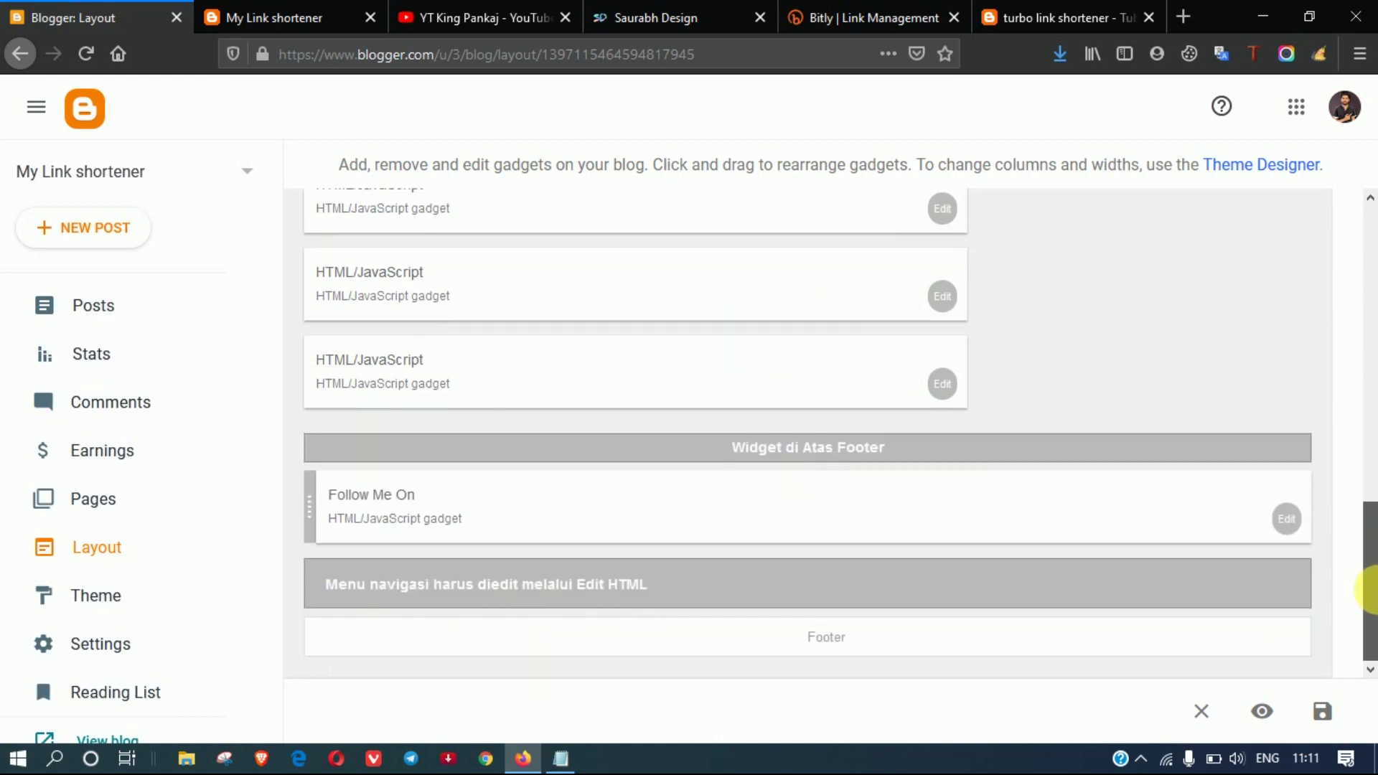
Compare the live blog with the Layout page and scroll to the blog's footer social icons
{"action": "left_click", "coordinate": [233, 10]}
{"action": "left_click_drag", "start_coordinate": [1367, 183], "coordinate": [1369, 394]}
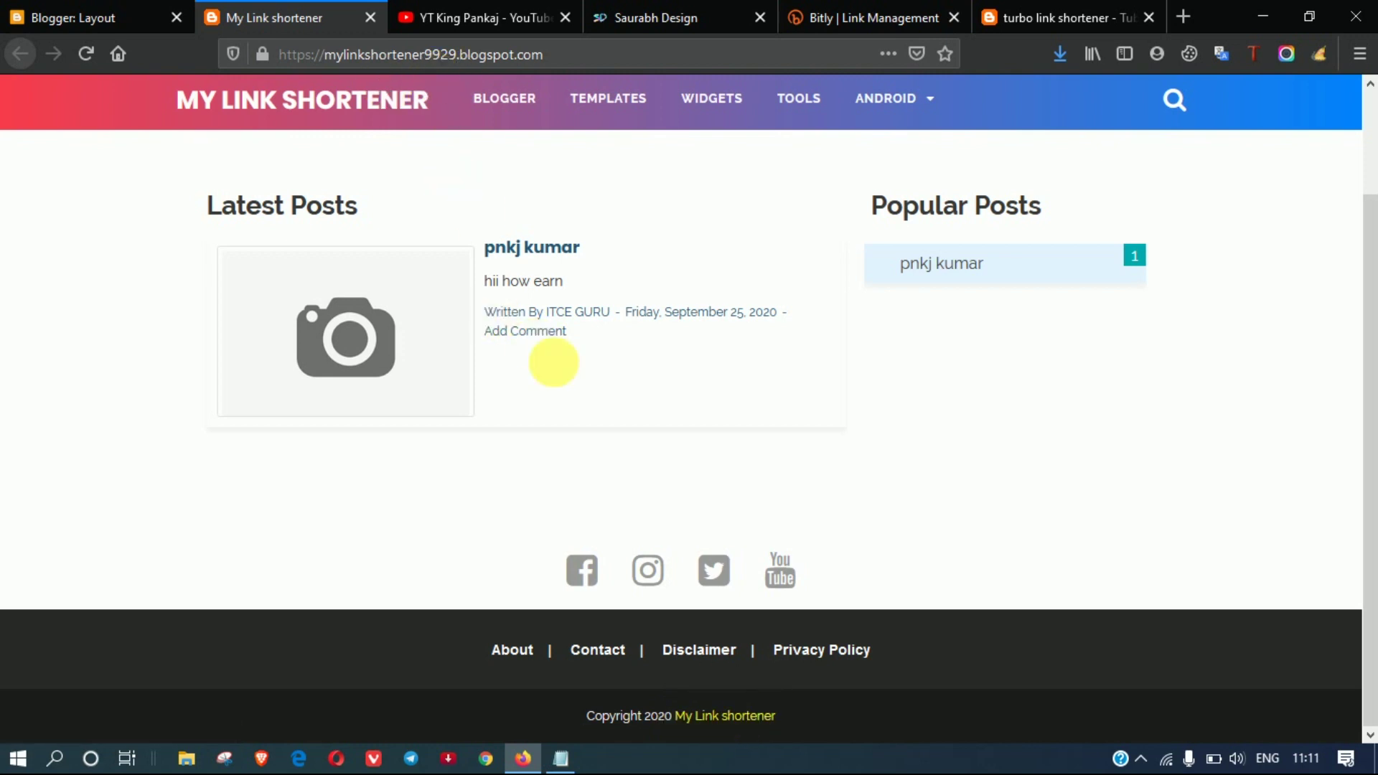
{"action": "scroll", "coordinate": [631, 434], "scroll_direction": "up", "scroll_amount": 1}
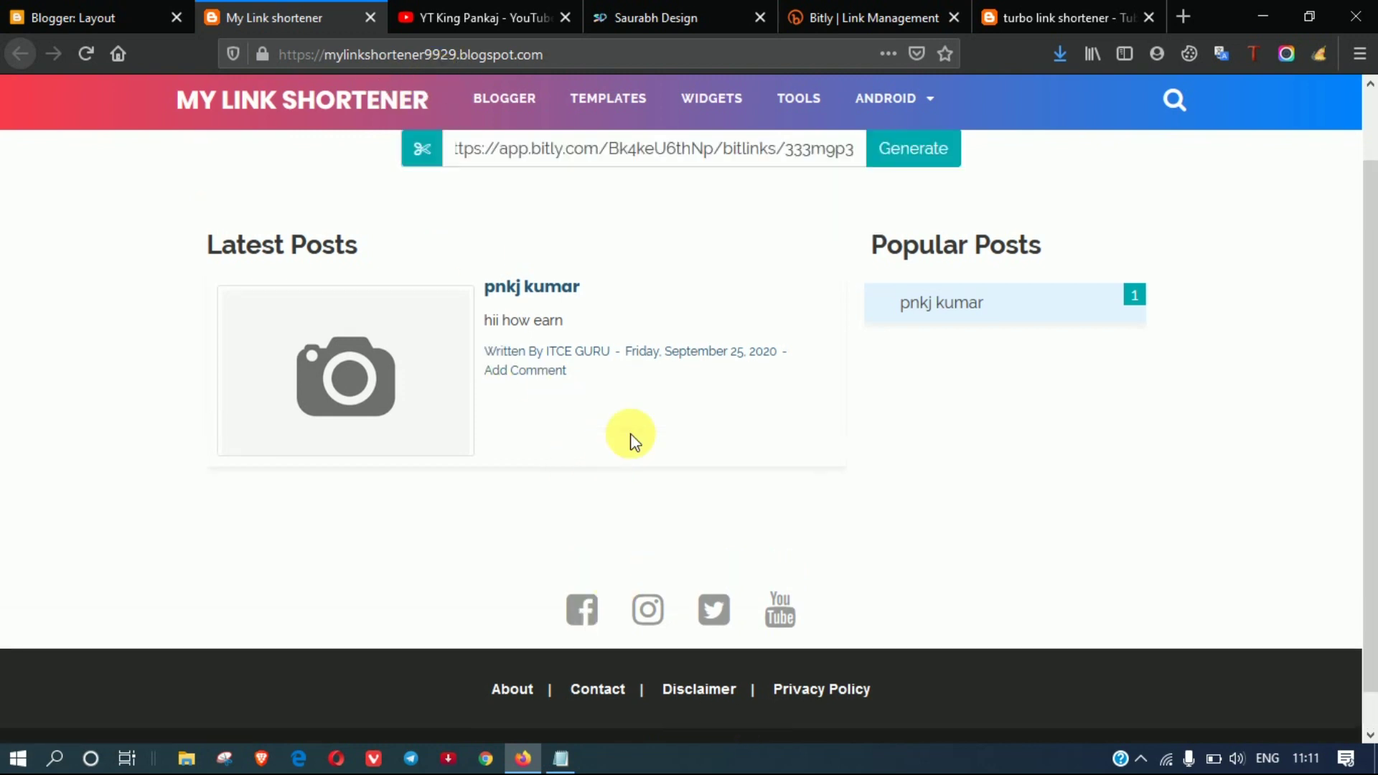
{"action": "scroll", "coordinate": [631, 434], "scroll_direction": "up", "scroll_amount": 2}
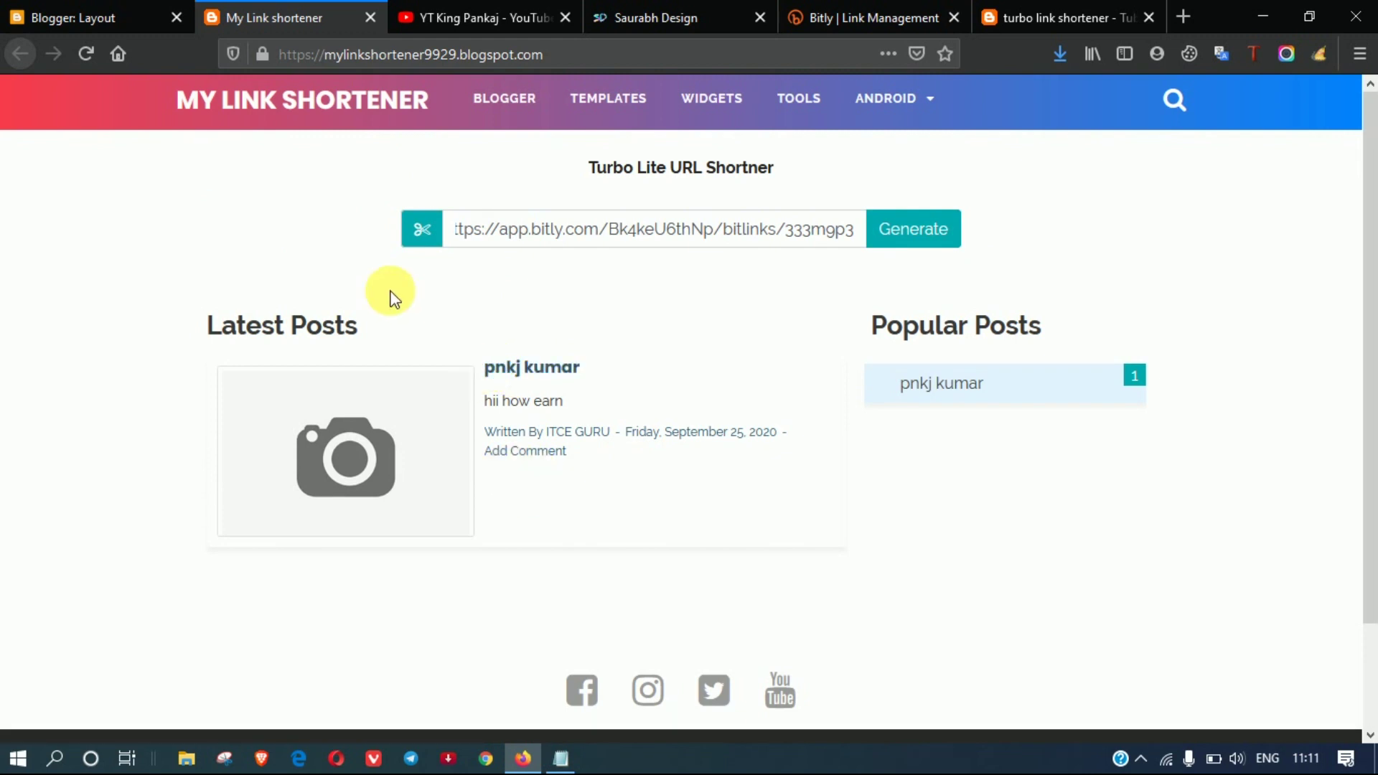
{"action": "left_click", "coordinate": [108, 16]}
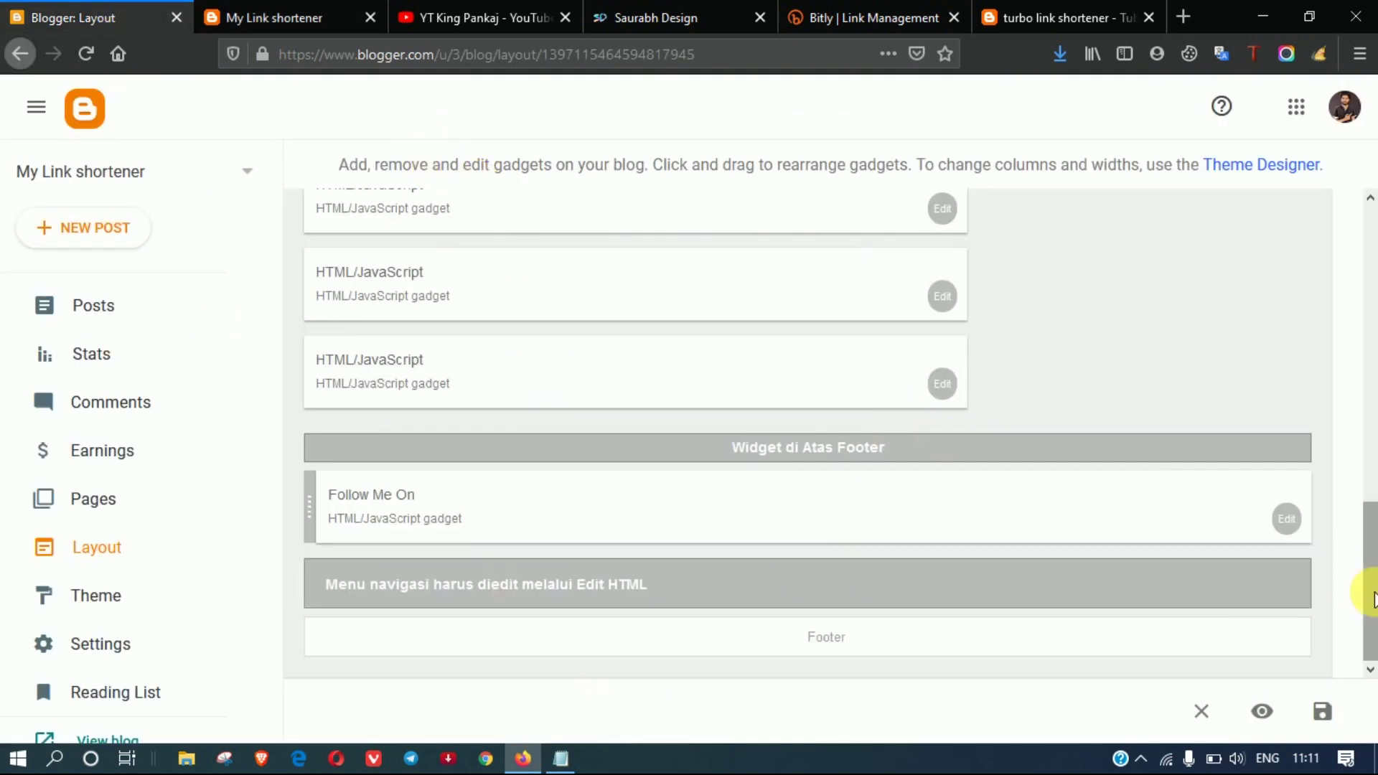
{"action": "left_click_drag", "start_coordinate": [1366, 523], "coordinate": [1371, 335]}
{"action": "left_click_drag", "start_coordinate": [1371, 264], "coordinate": [1369, 299]}
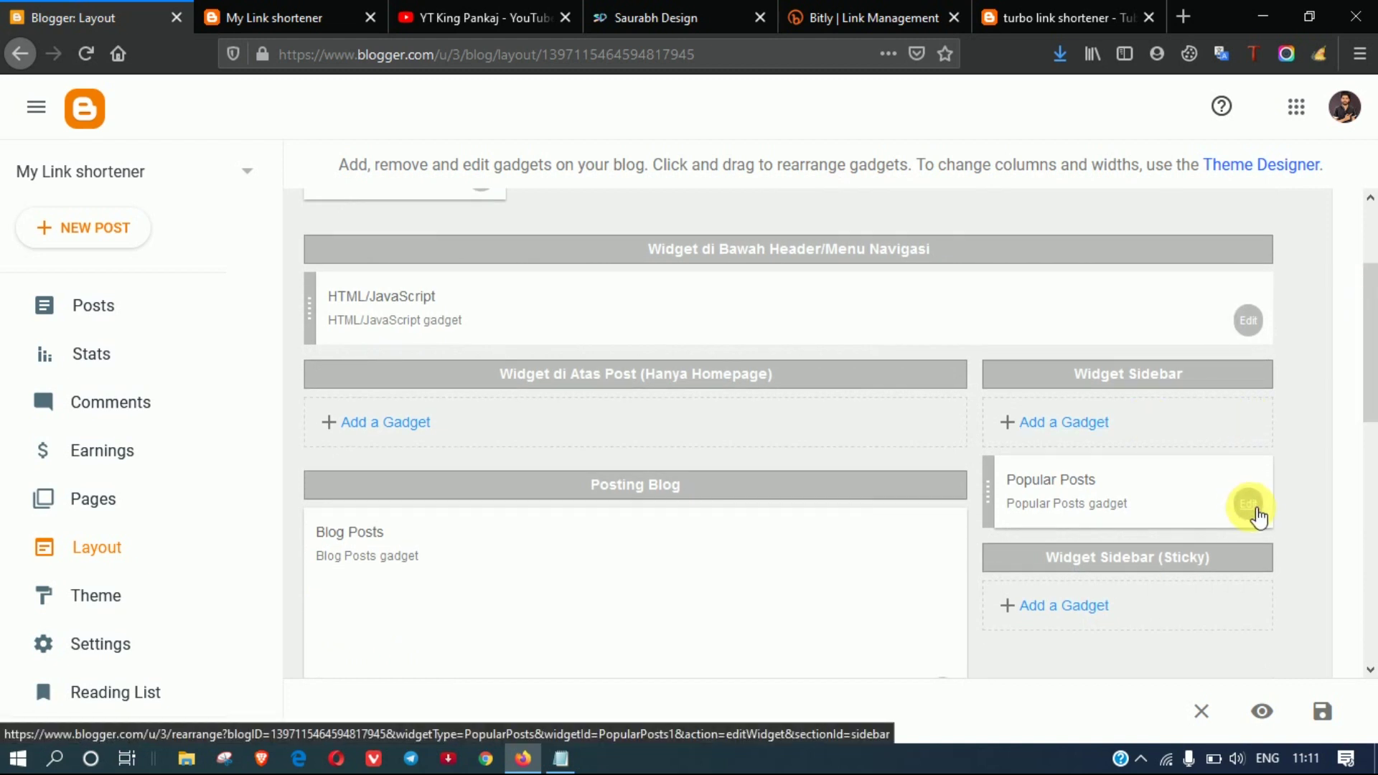
{"action": "left_click", "coordinate": [333, 14]}
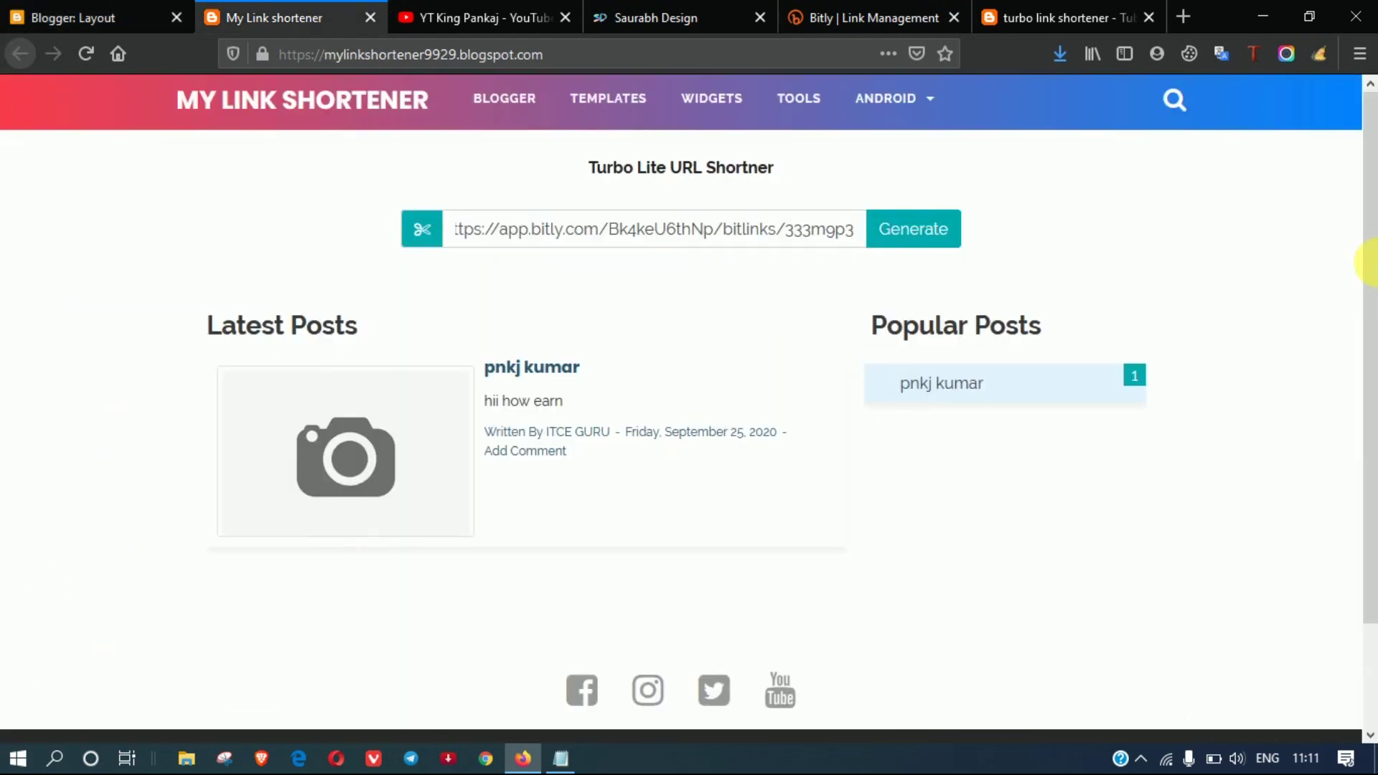
{"action": "scroll", "coordinate": [1370, 244], "scroll_direction": "down", "scroll_amount": 1}
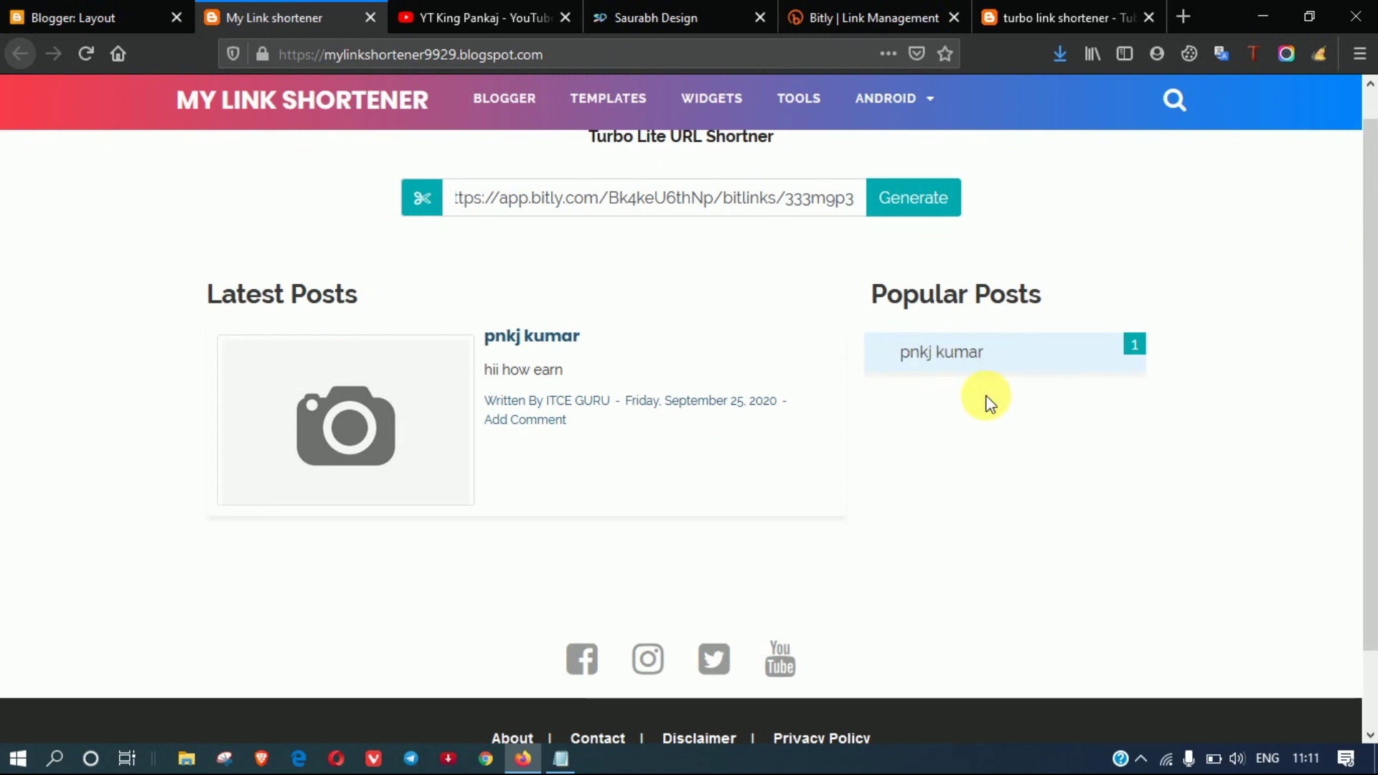
Go to the Theme page and choose Edit HTML from the dropdown next to Customize
{"action": "left_click", "coordinate": [72, 16]}
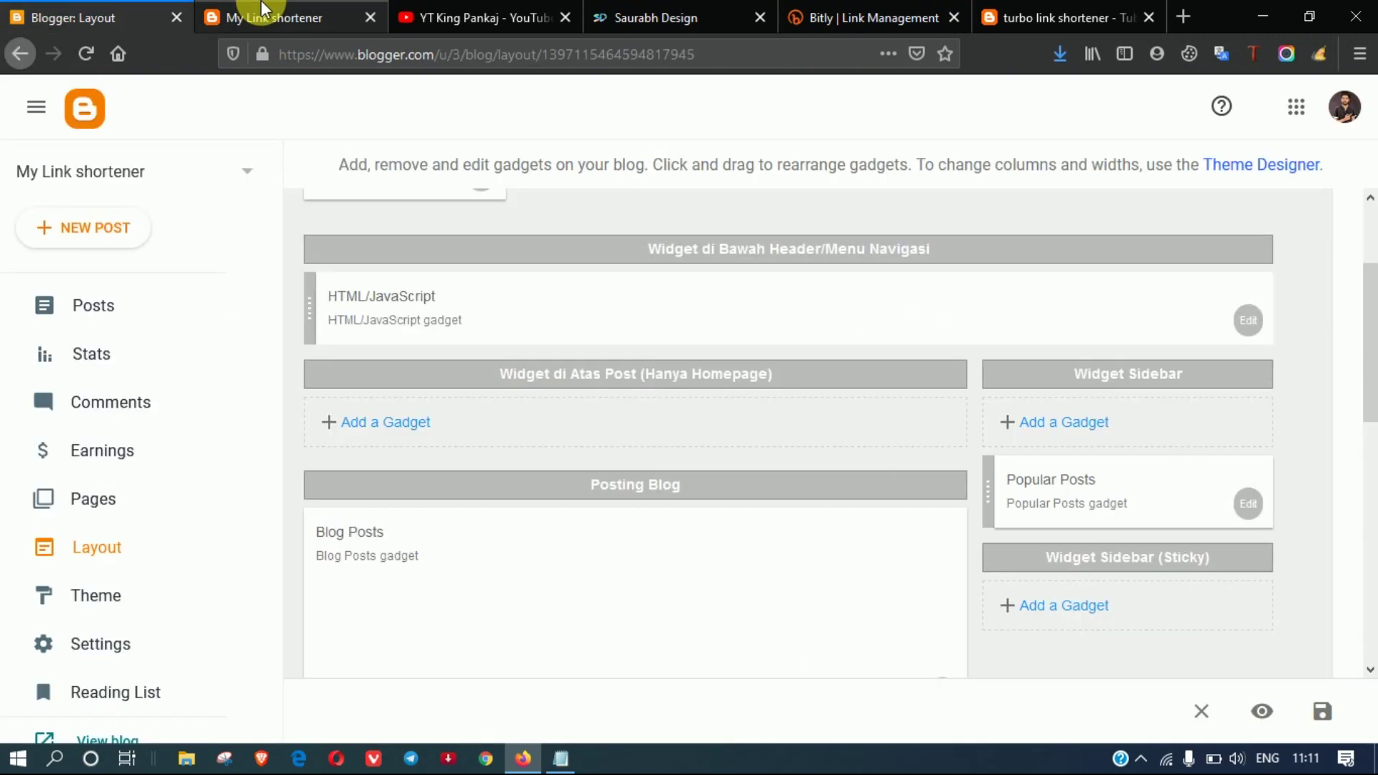
{"action": "left_click", "coordinate": [262, 10]}
{"action": "scroll", "coordinate": [410, 215], "scroll_direction": "up", "scroll_amount": 1}
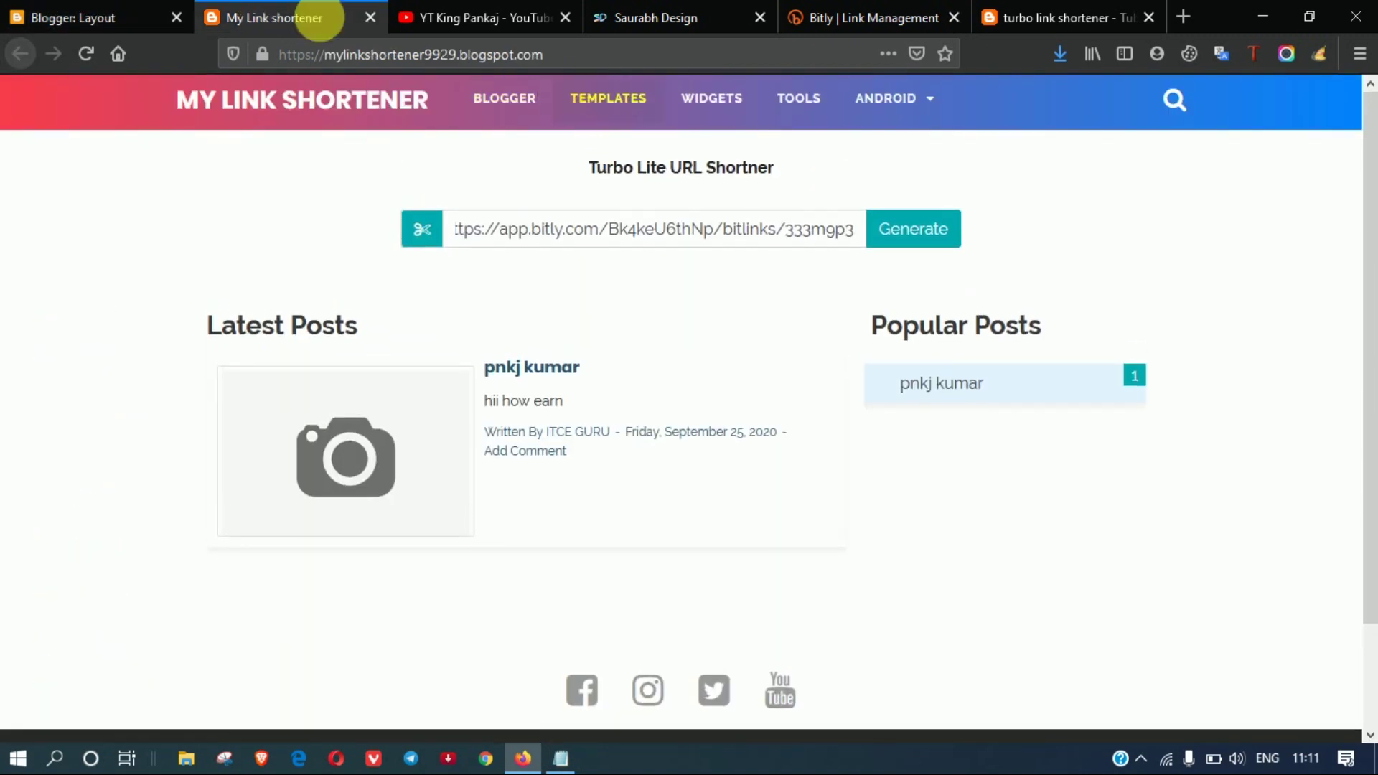
{"action": "left_click", "coordinate": [118, 16]}
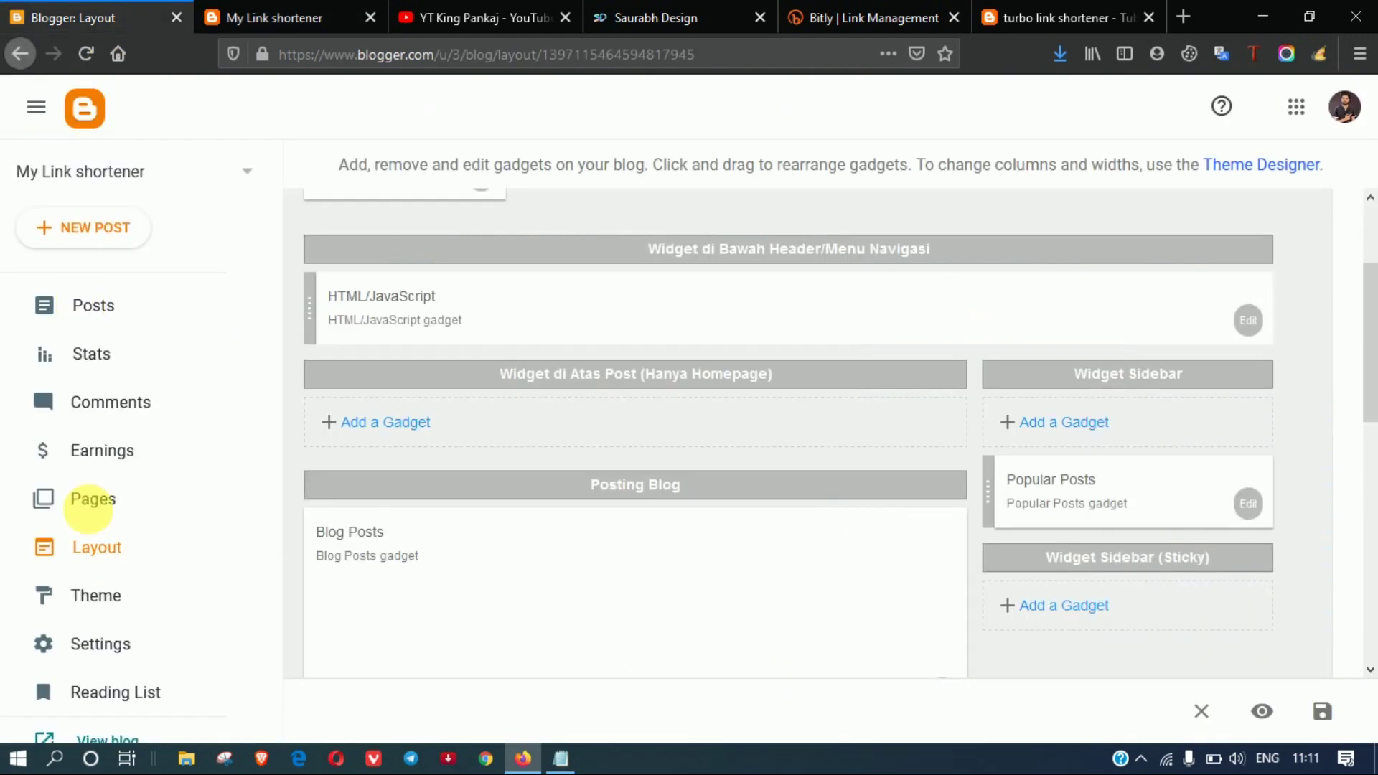
{"action": "left_click", "coordinate": [98, 614]}
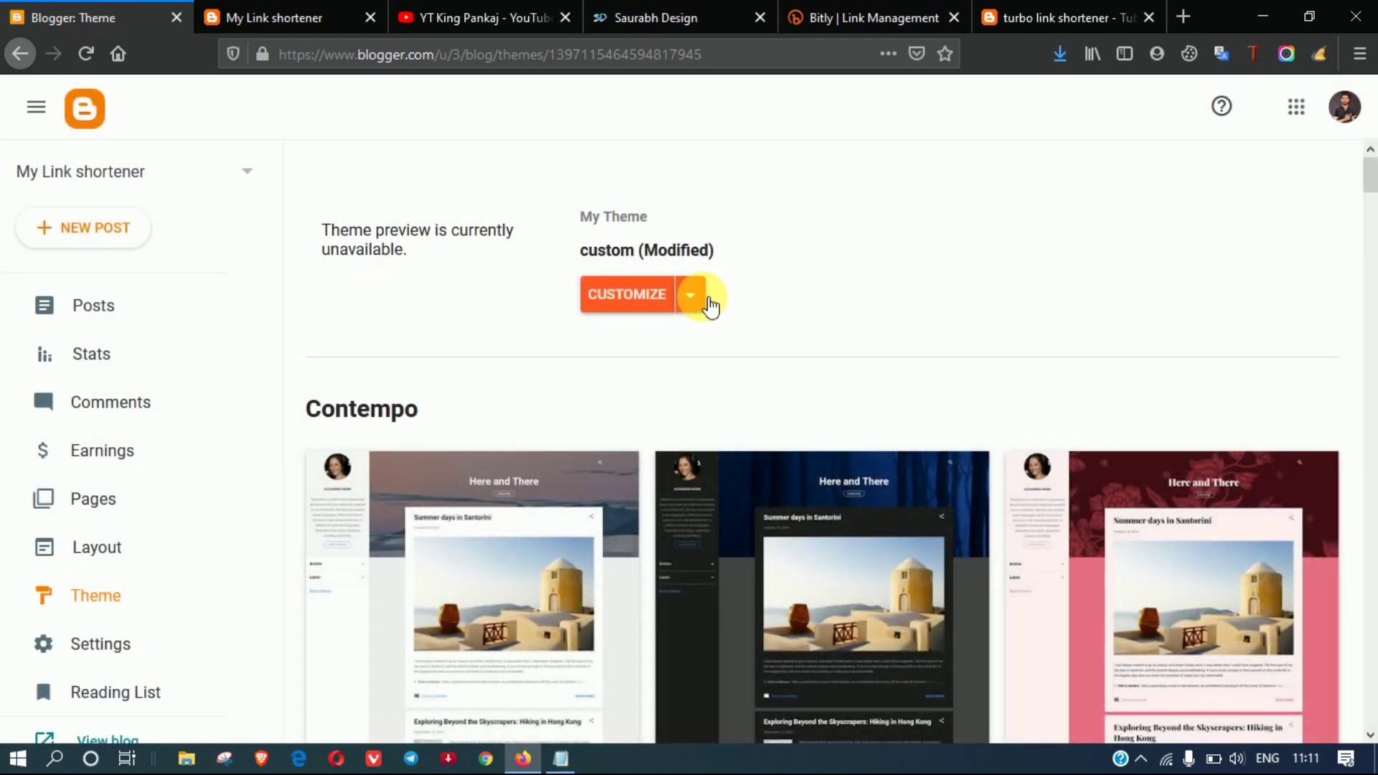
{"action": "left_click", "coordinate": [706, 301]}
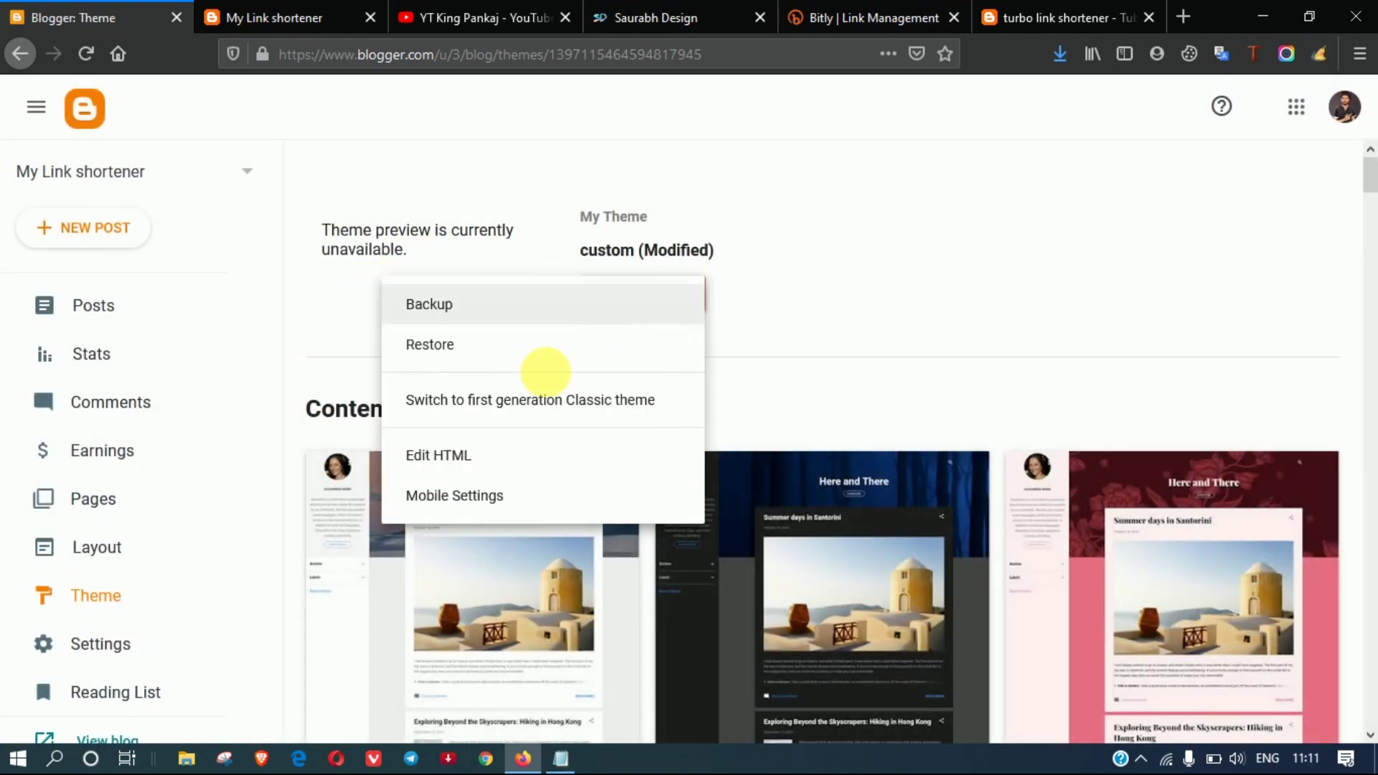
{"action": "left_click", "coordinate": [457, 460]}
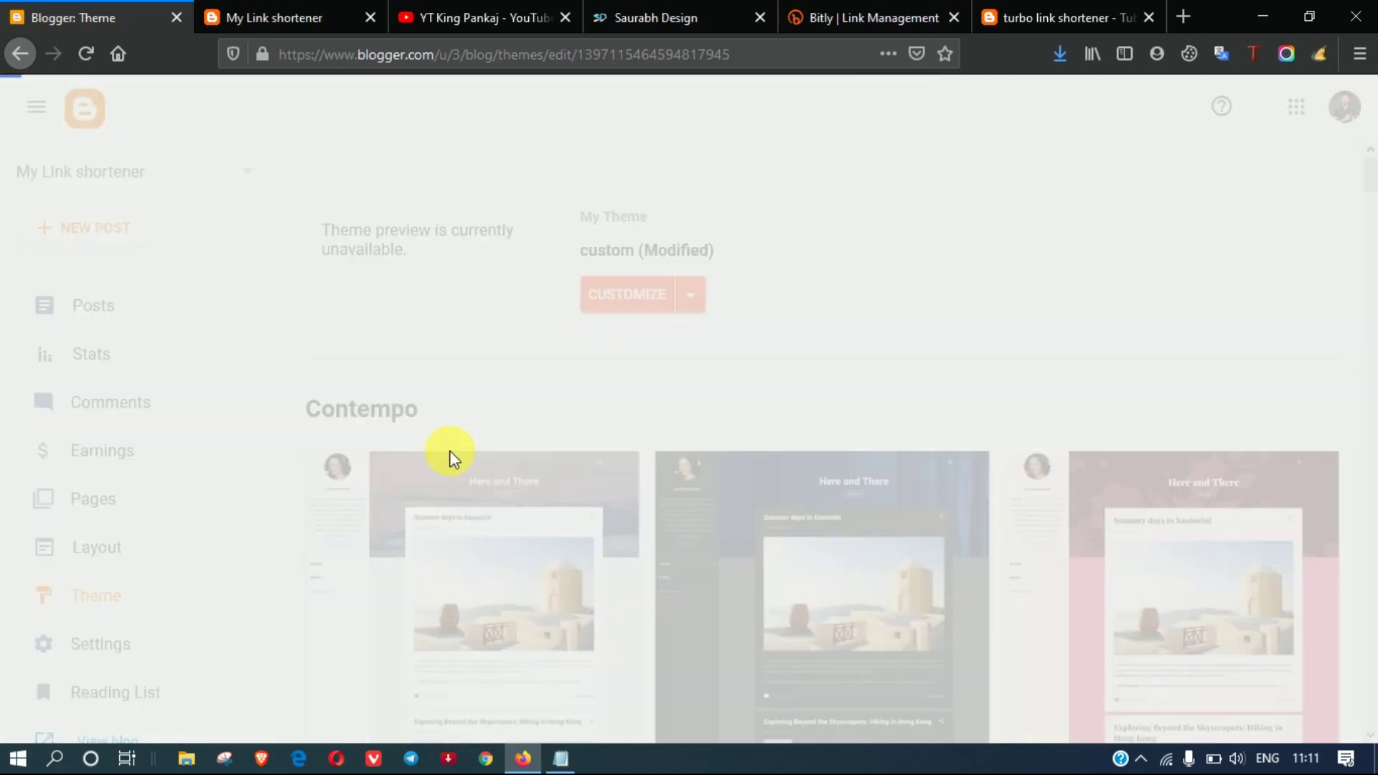
Search the theme code for 'templates' to jump to the header menu links
{"action": "left_click", "coordinate": [311, 14]}
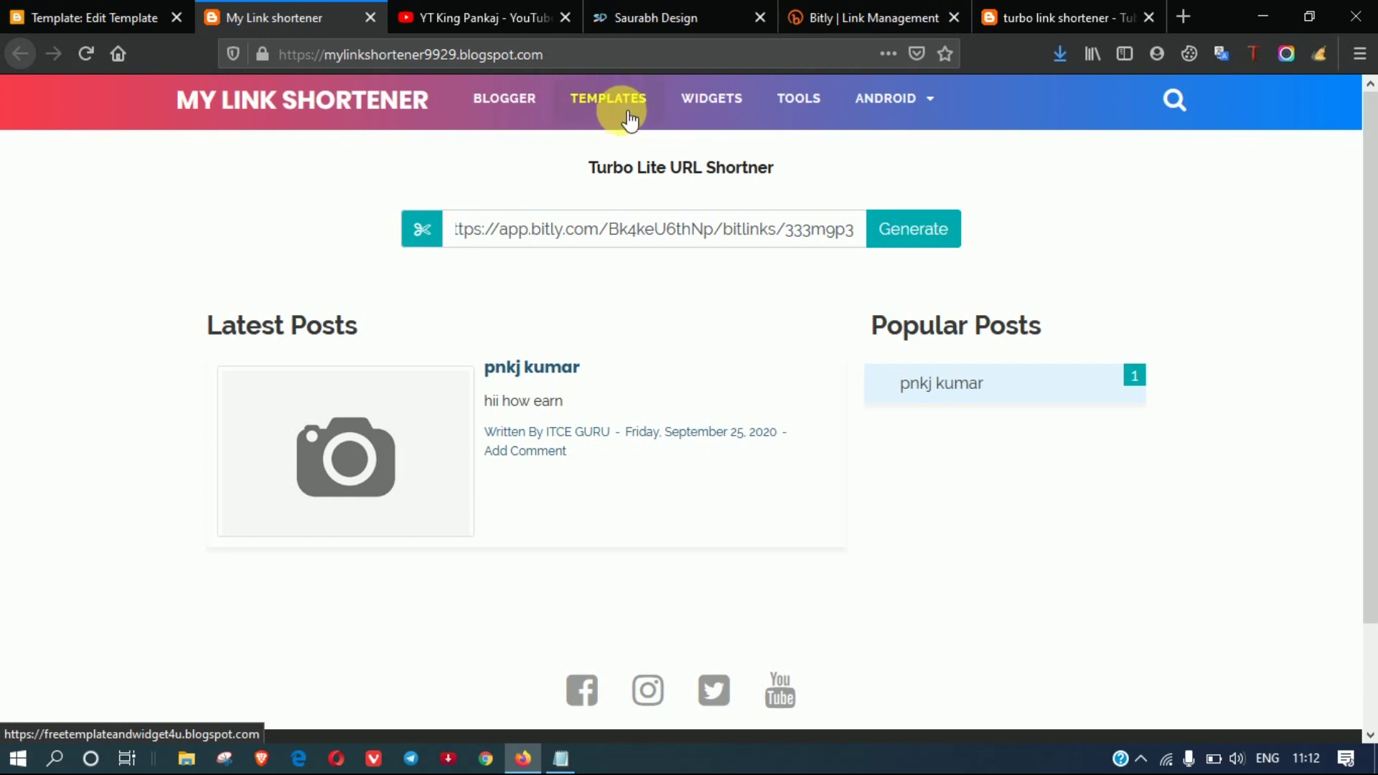
{"action": "key", "text": "ctrl+Page_Up"}
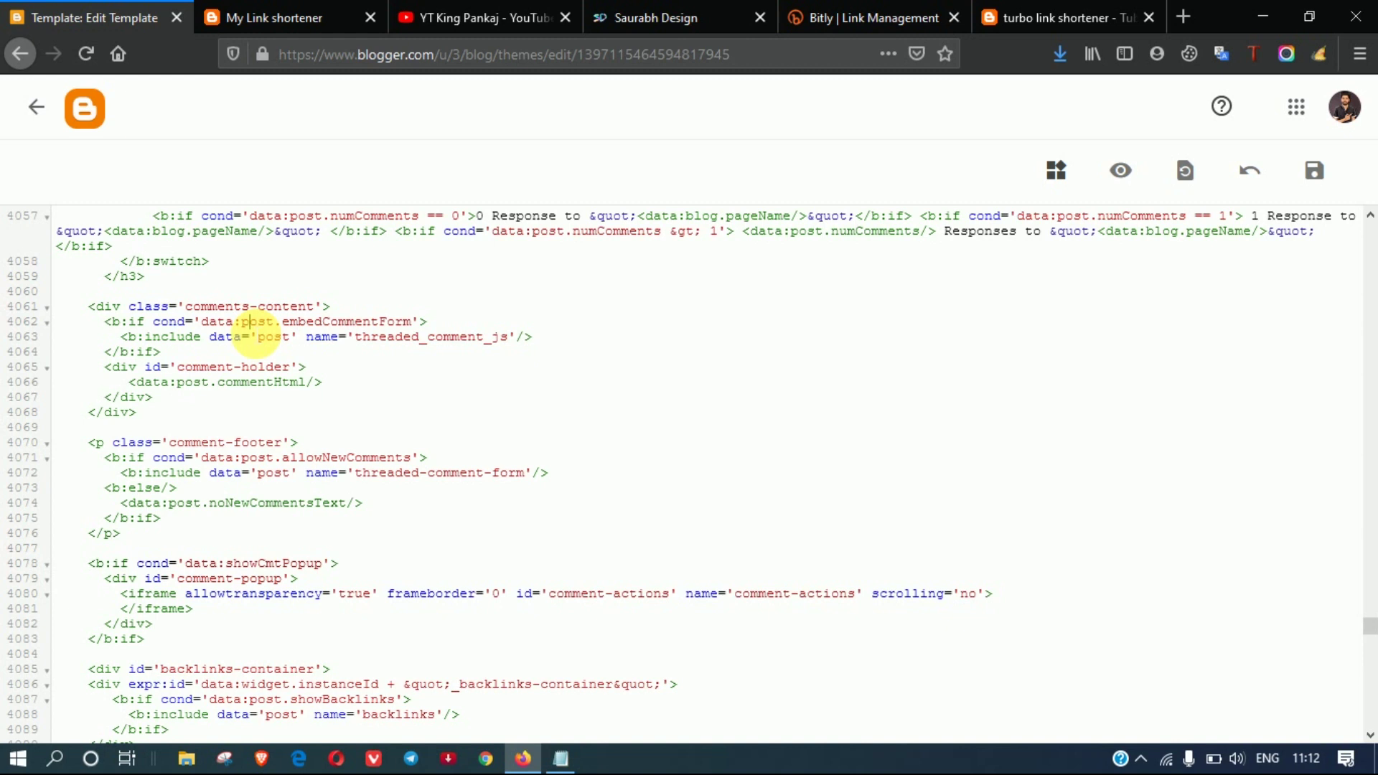
{"action": "key", "text": "ctrl+f"}
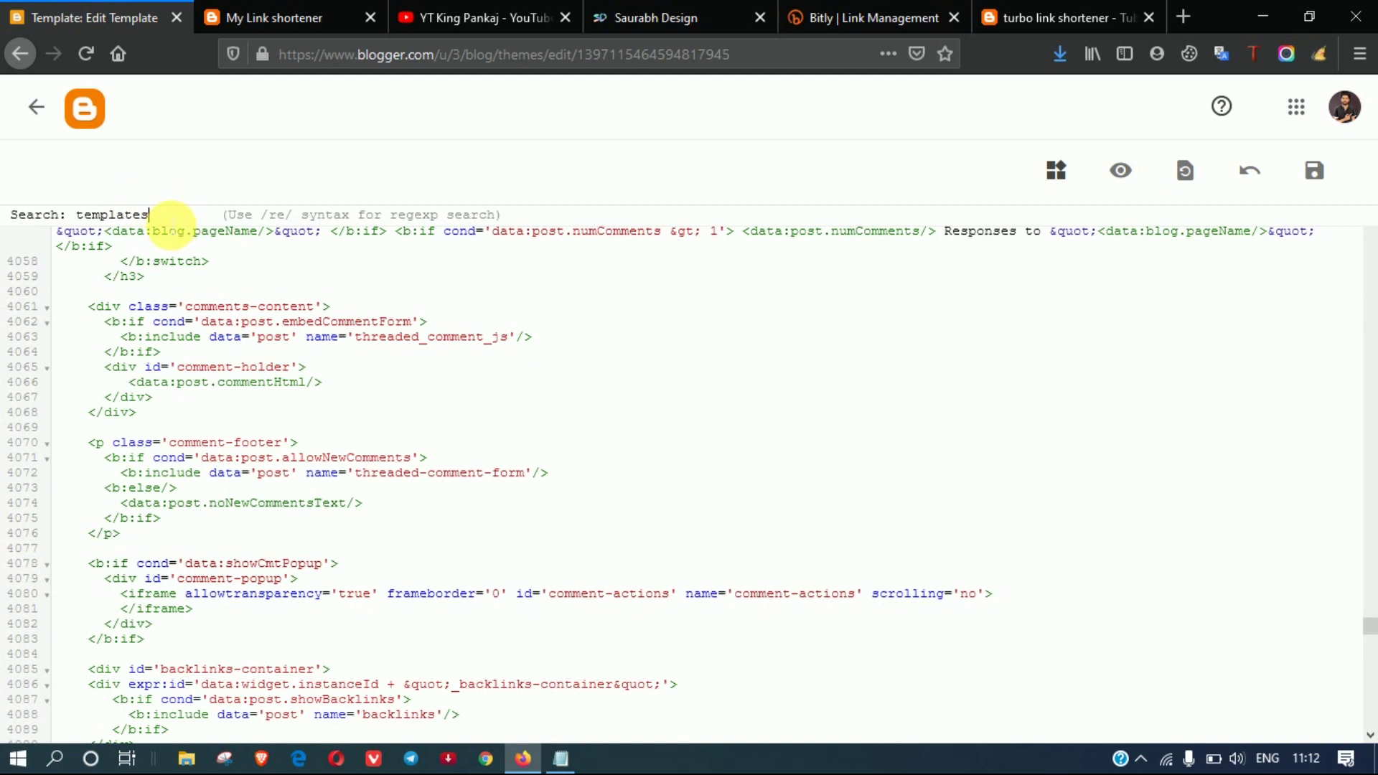
{"action": "key", "text": "Return"}
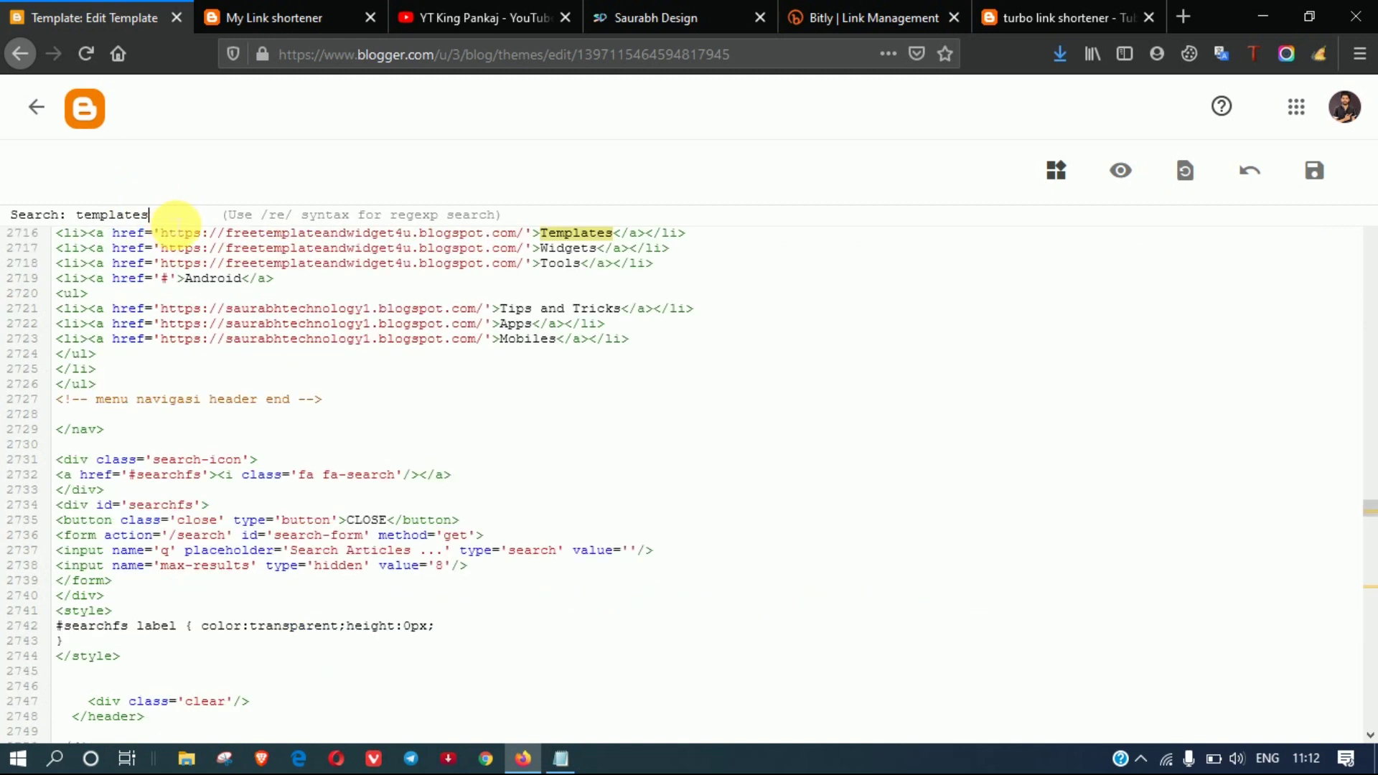
{"action": "scroll", "coordinate": [411, 301], "scroll_direction": "up", "scroll_amount": 1}
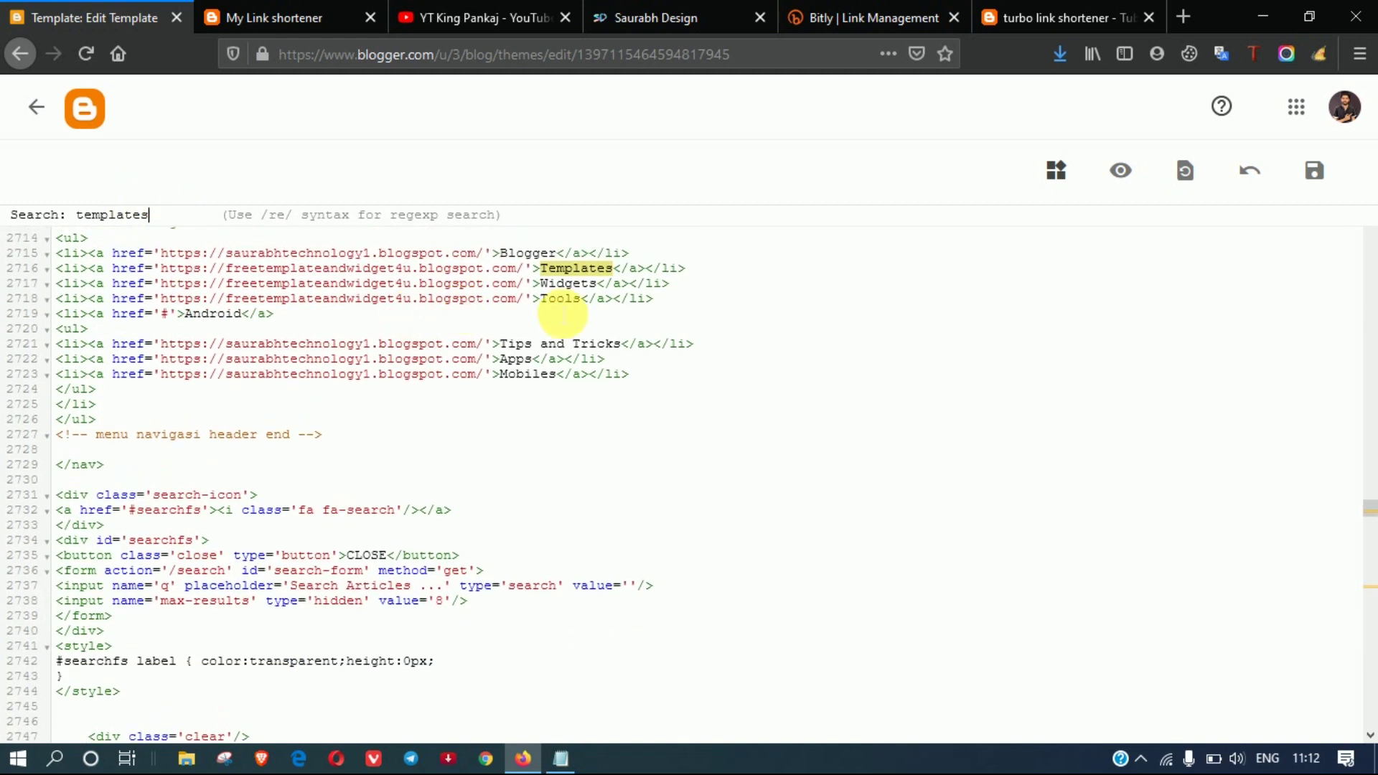
{"action": "scroll", "coordinate": [562, 314], "scroll_direction": "up", "scroll_amount": 1}
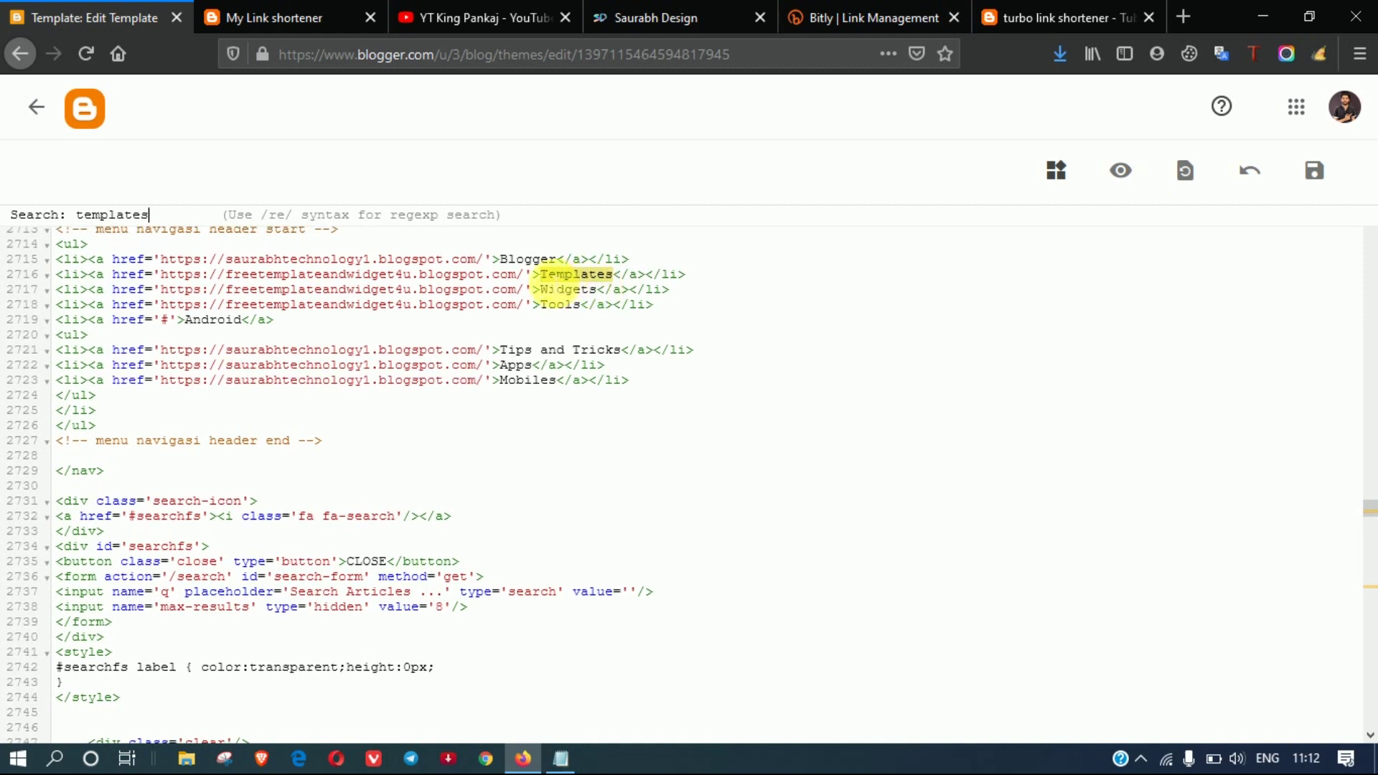
Compare the menu code with the live blog and select the Blogger link URL on line 2715
{"action": "left_click", "coordinate": [351, 8]}
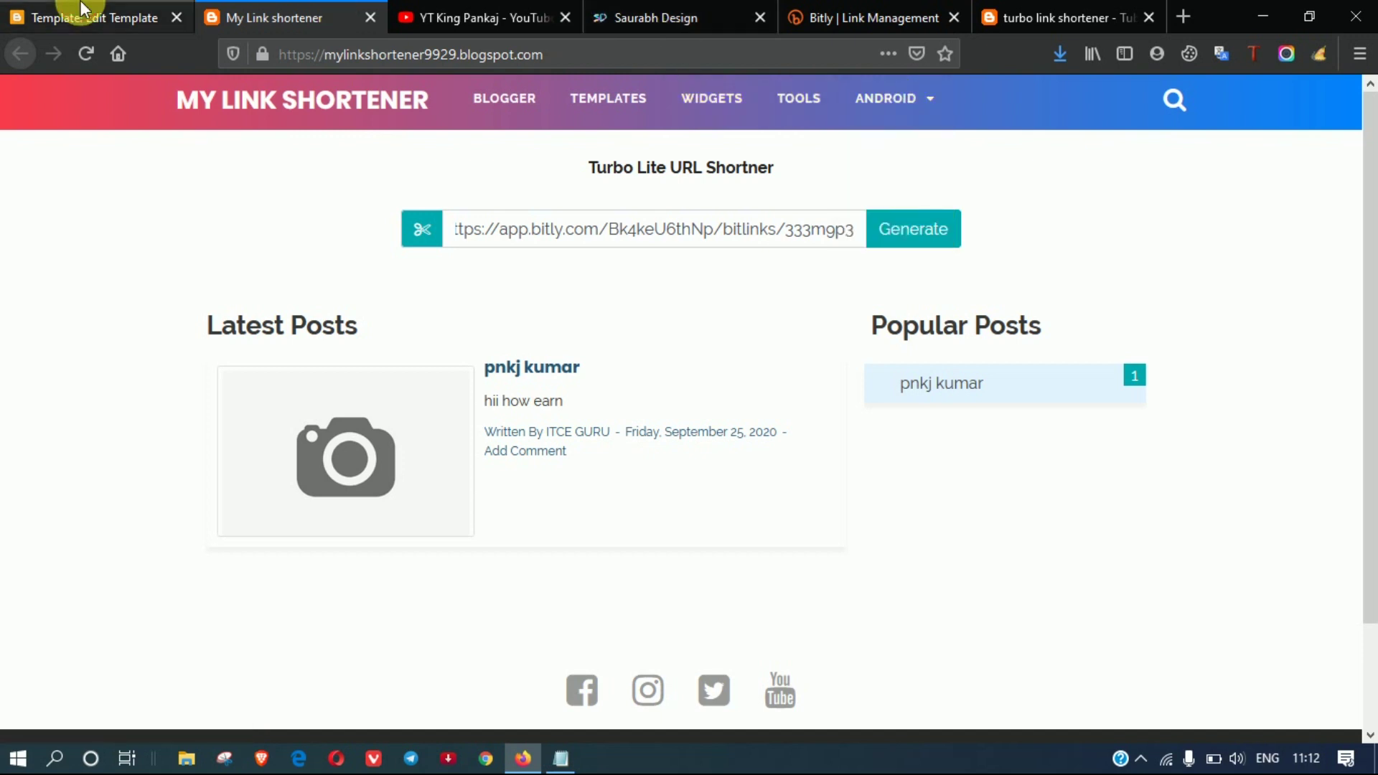
{"action": "left_click", "coordinate": [79, 14]}
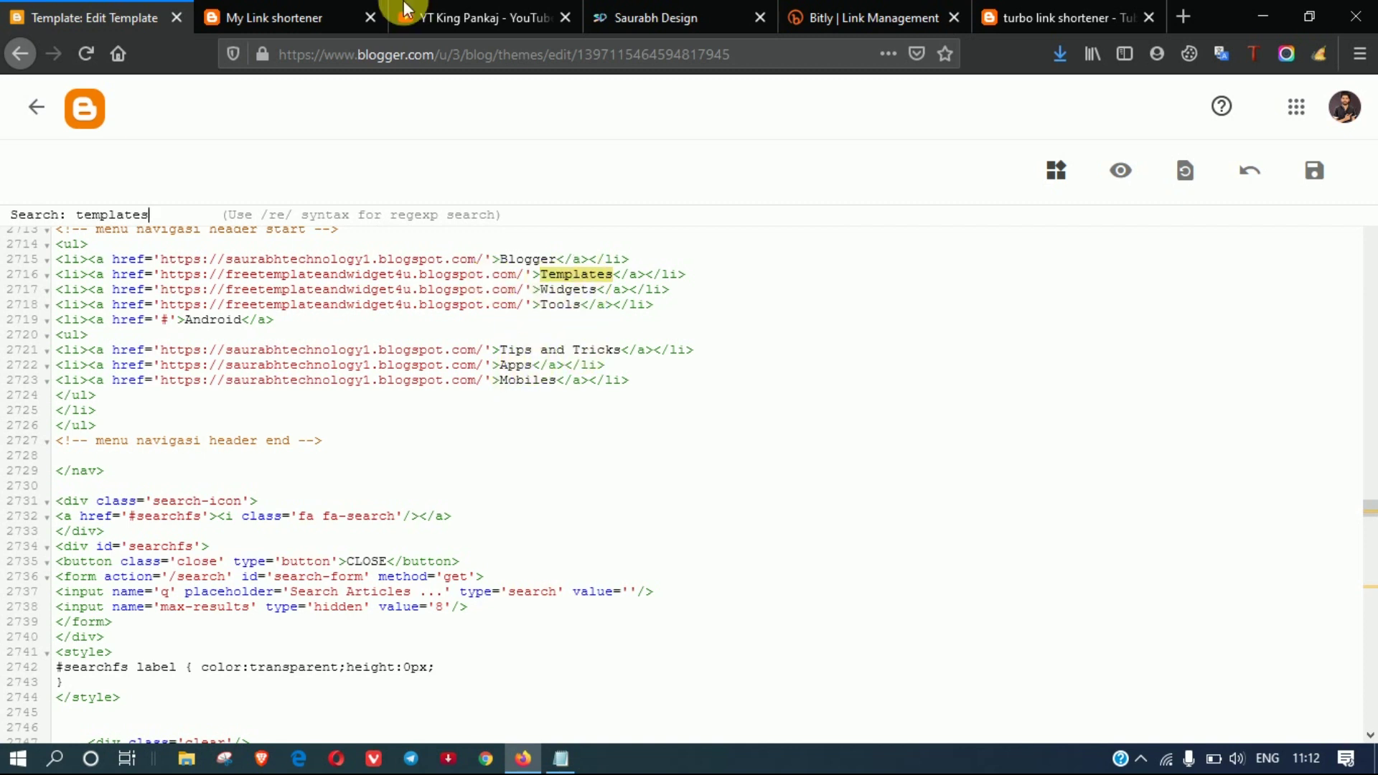
{"action": "left_click", "coordinate": [291, 16]}
{"action": "left_click", "coordinate": [596, 16]}
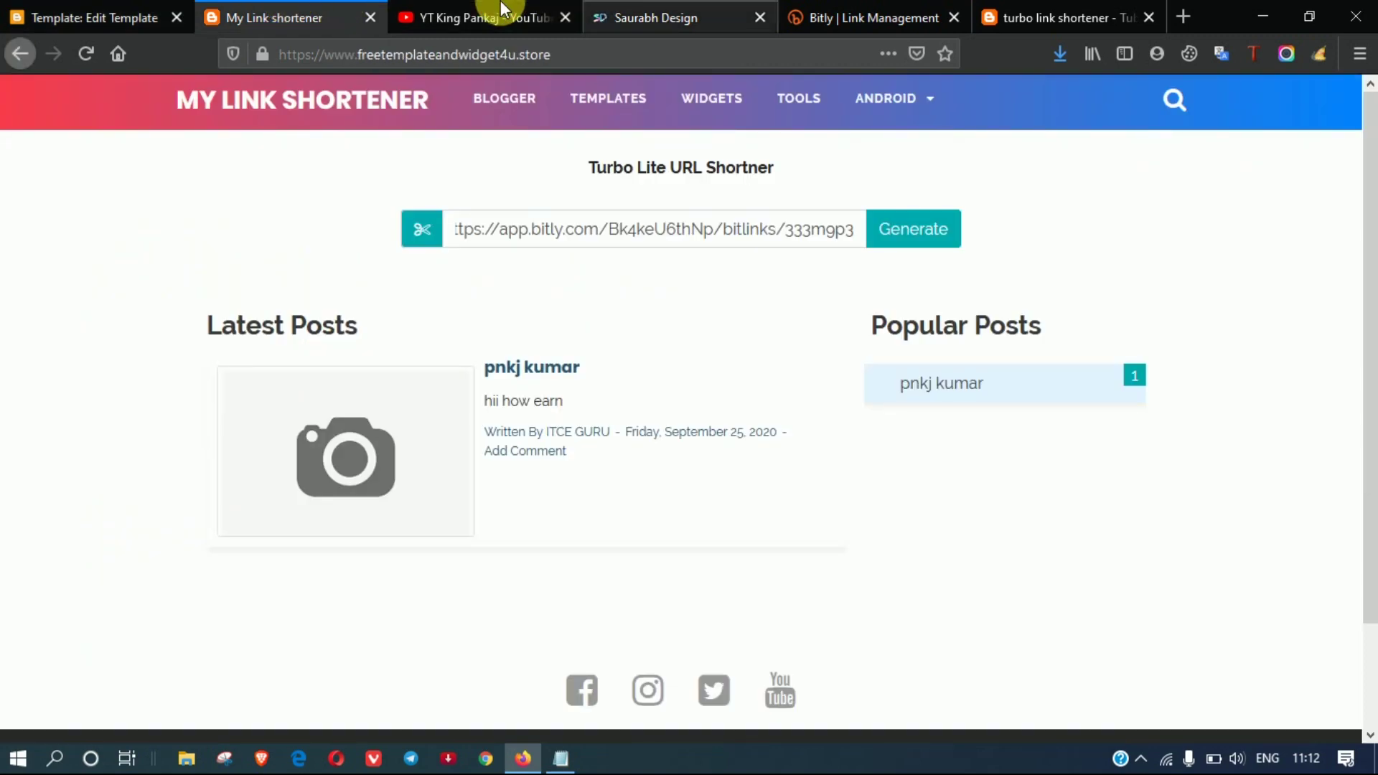
{"action": "left_click", "coordinate": [545, 15]}
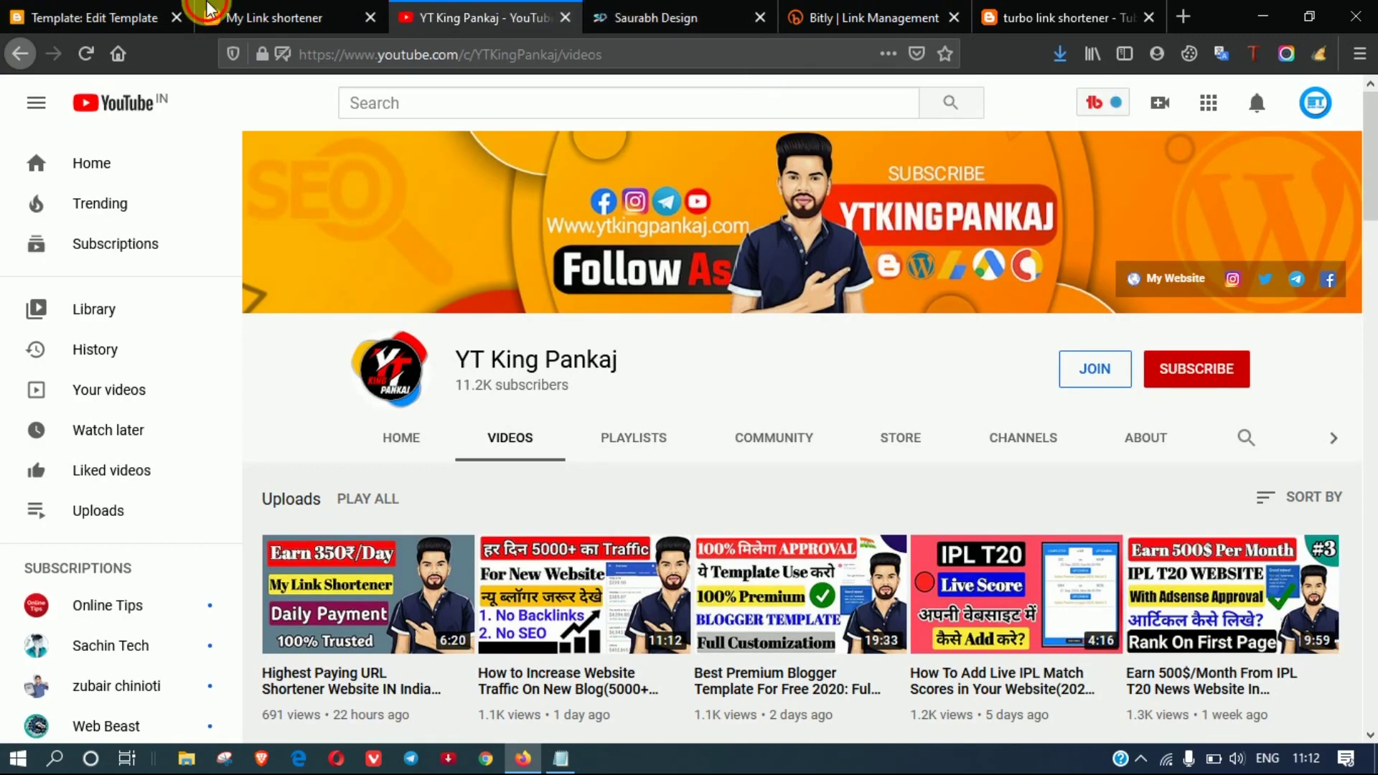
{"action": "left_click", "coordinate": [276, 15]}
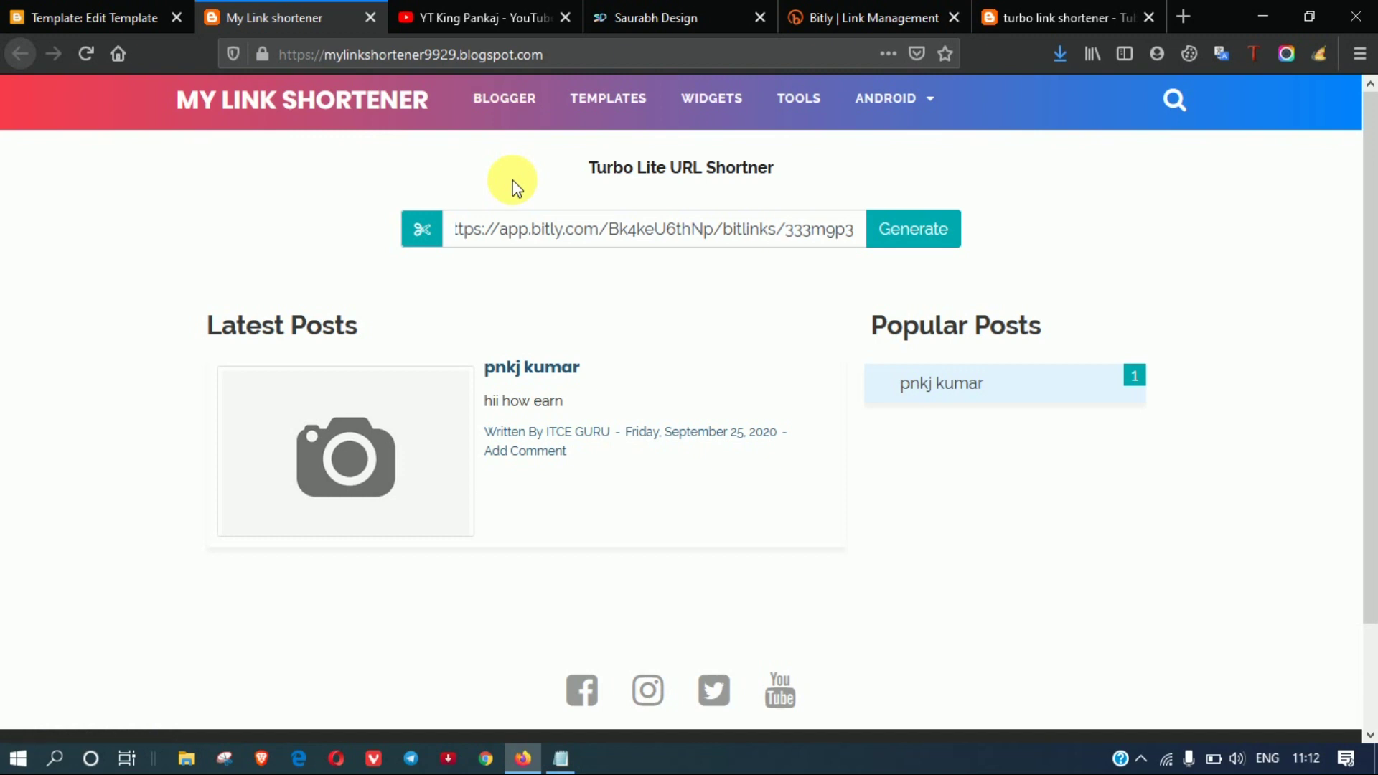
{"action": "left_click", "coordinate": [153, 8]}
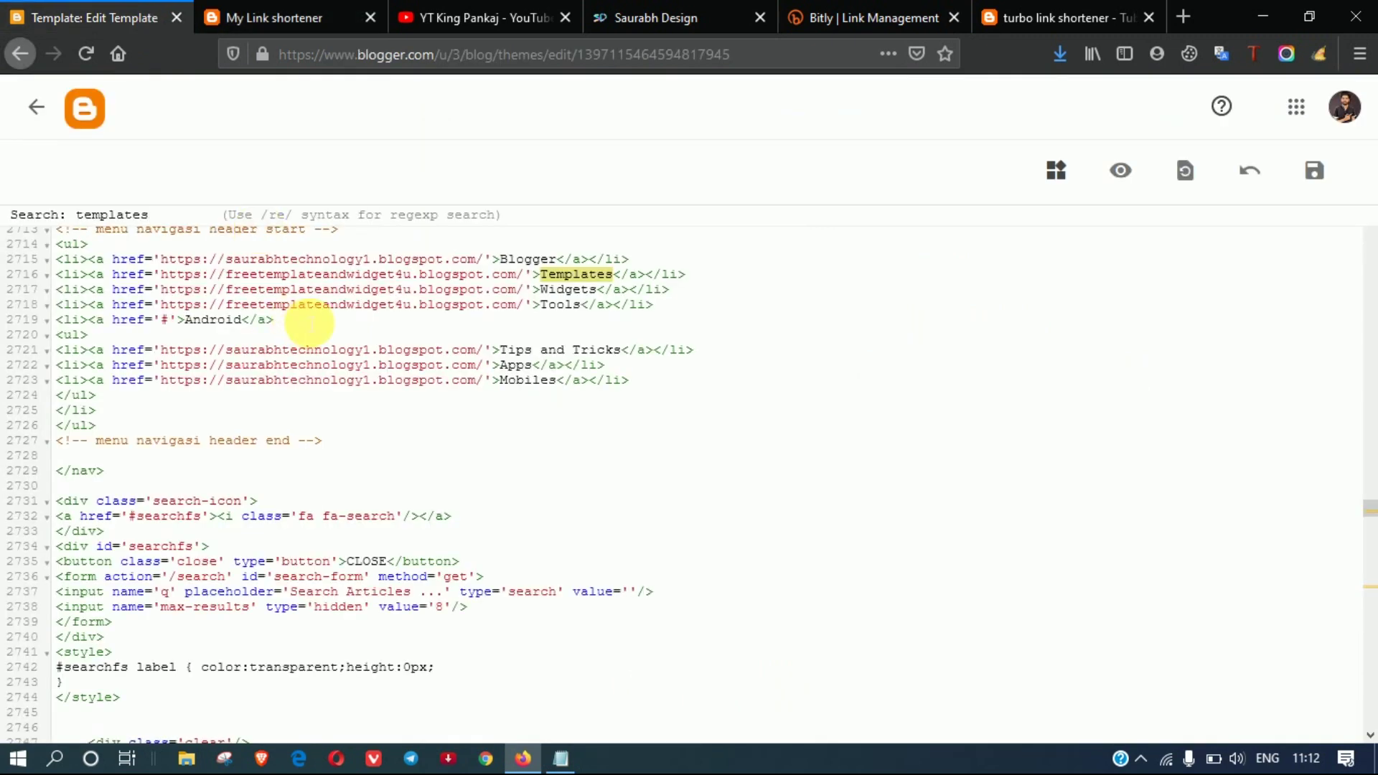
{"action": "left_click_drag", "start_coordinate": [161, 259], "coordinate": [479, 267]}
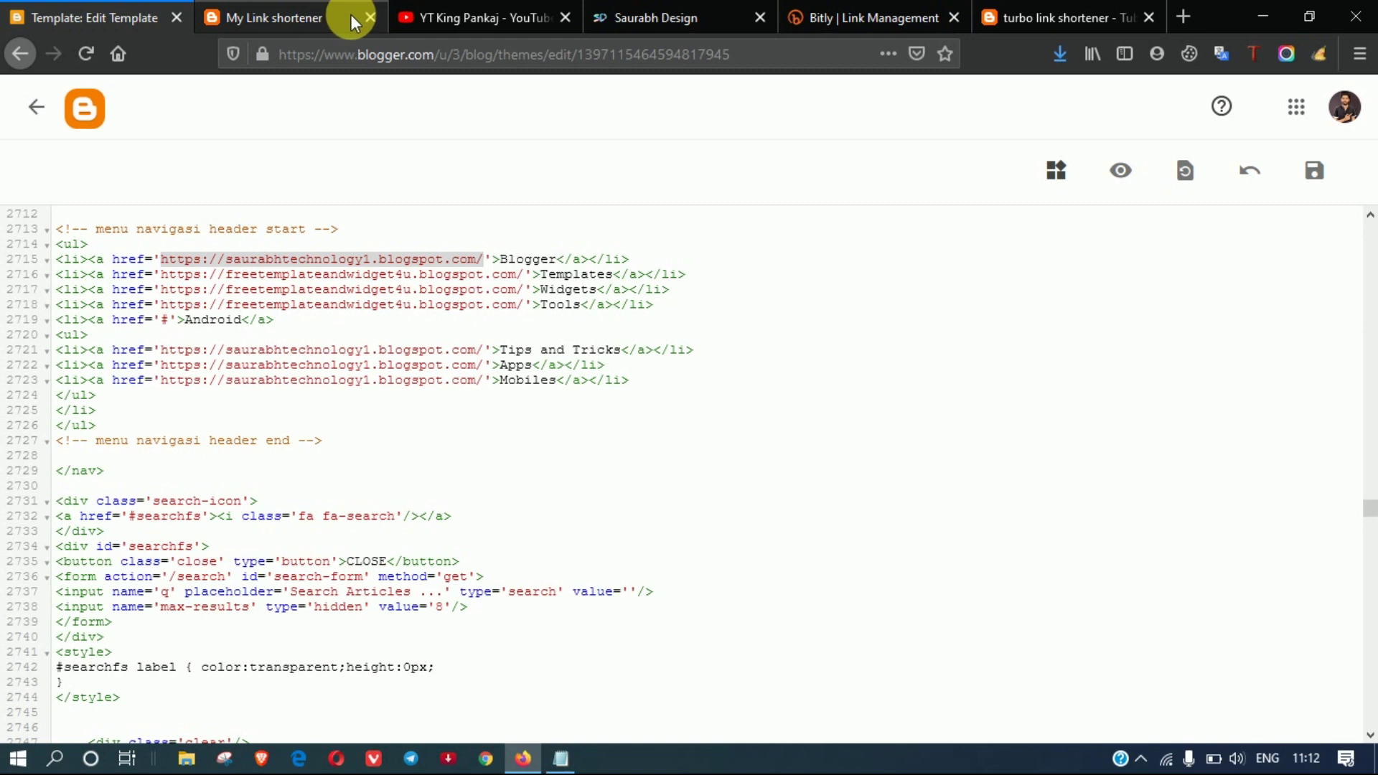
{"action": "left_click", "coordinate": [326, 8]}
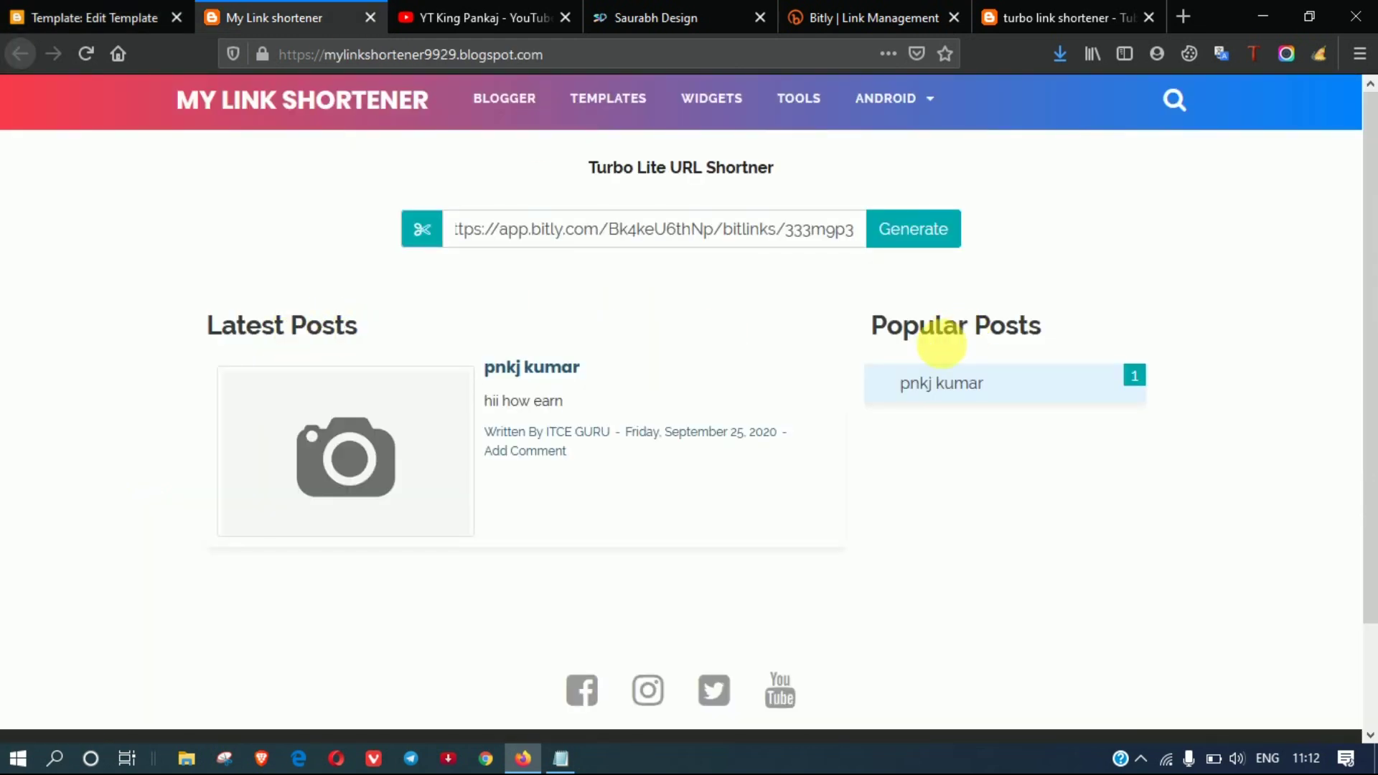
Replace the first menu link's URL with the copied post link and relabel it with the post's name
{"action": "right_click", "coordinate": [936, 394]}
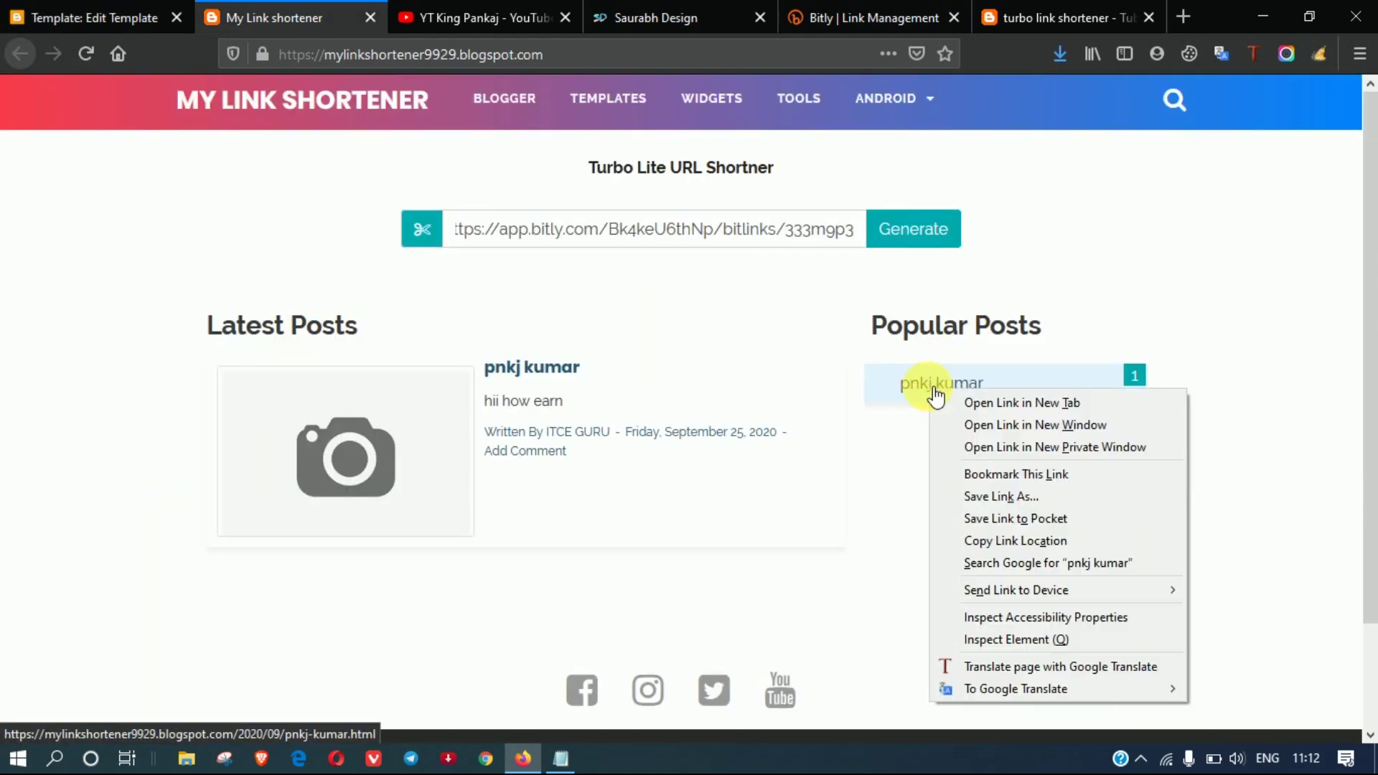
{"action": "left_click", "coordinate": [997, 540]}
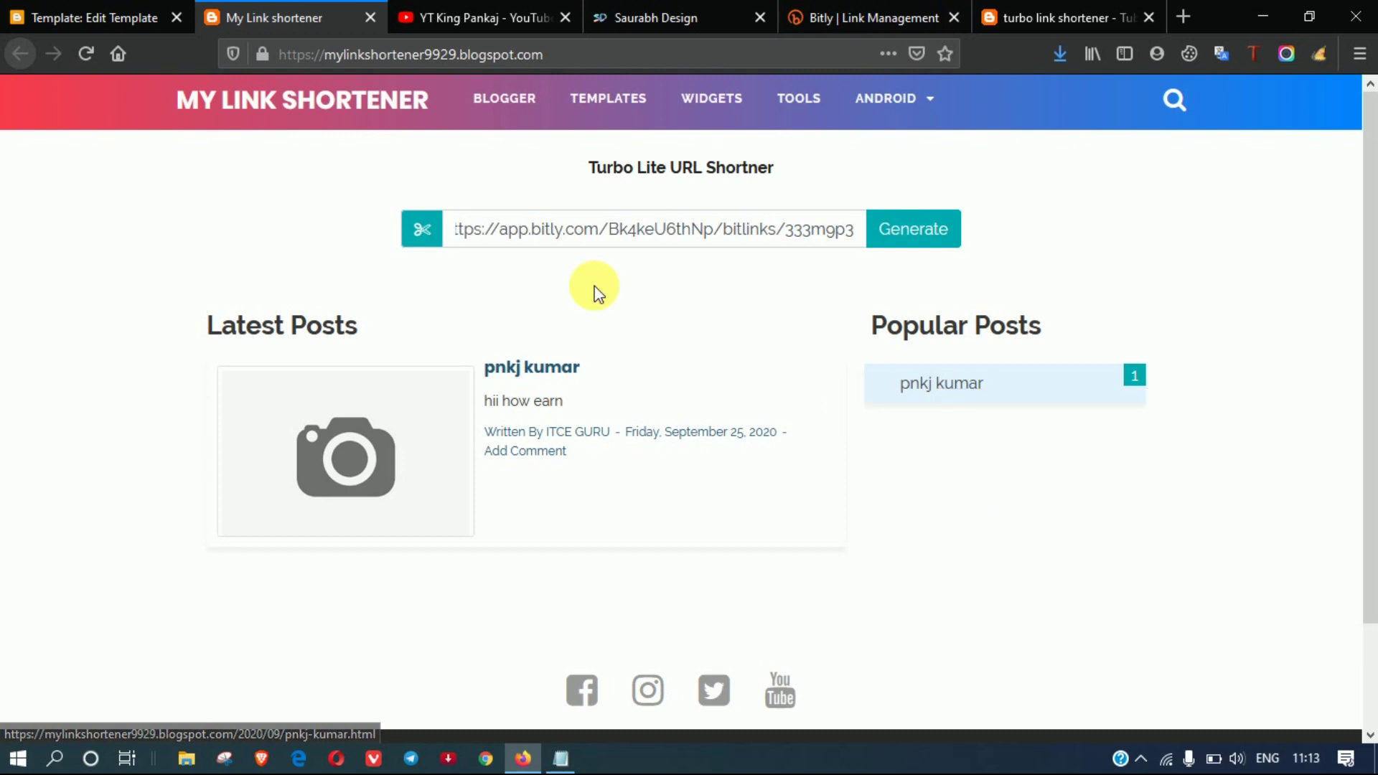
{"action": "left_click", "coordinate": [115, 16]}
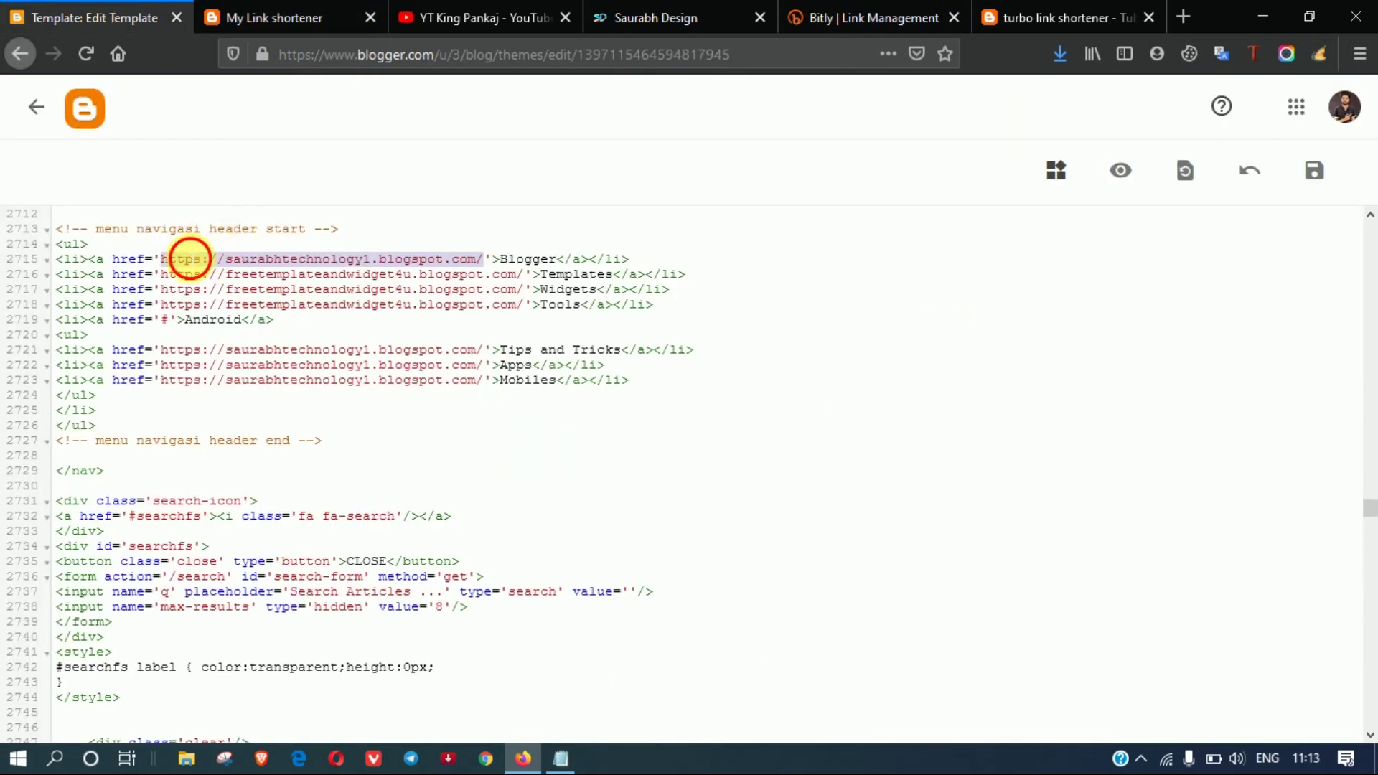
{"action": "double_click", "coordinate": [179, 259]}
{"action": "left_click_drag", "start_coordinate": [227, 267], "coordinate": [488, 268]}
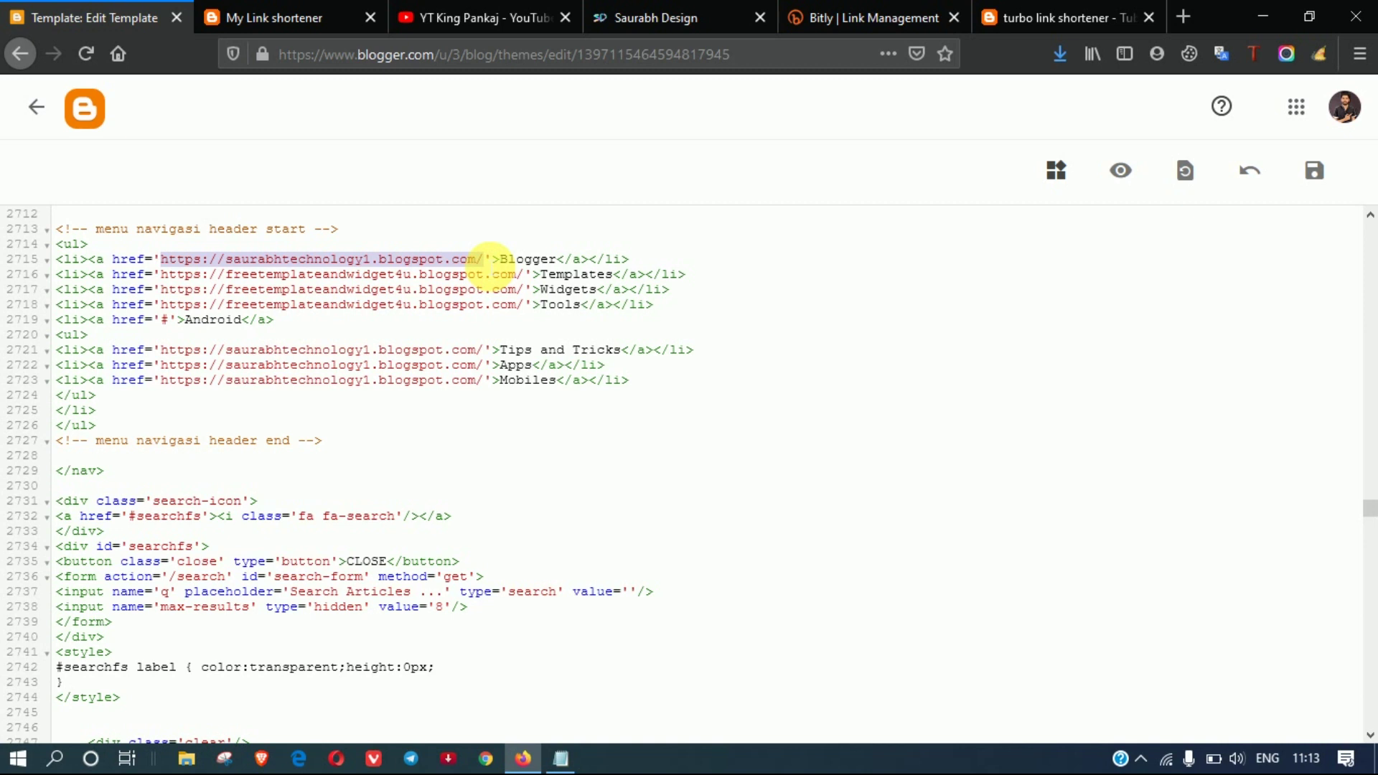
{"action": "key", "text": "BackSpace"}
{"action": "key", "text": "ctrl+v"}
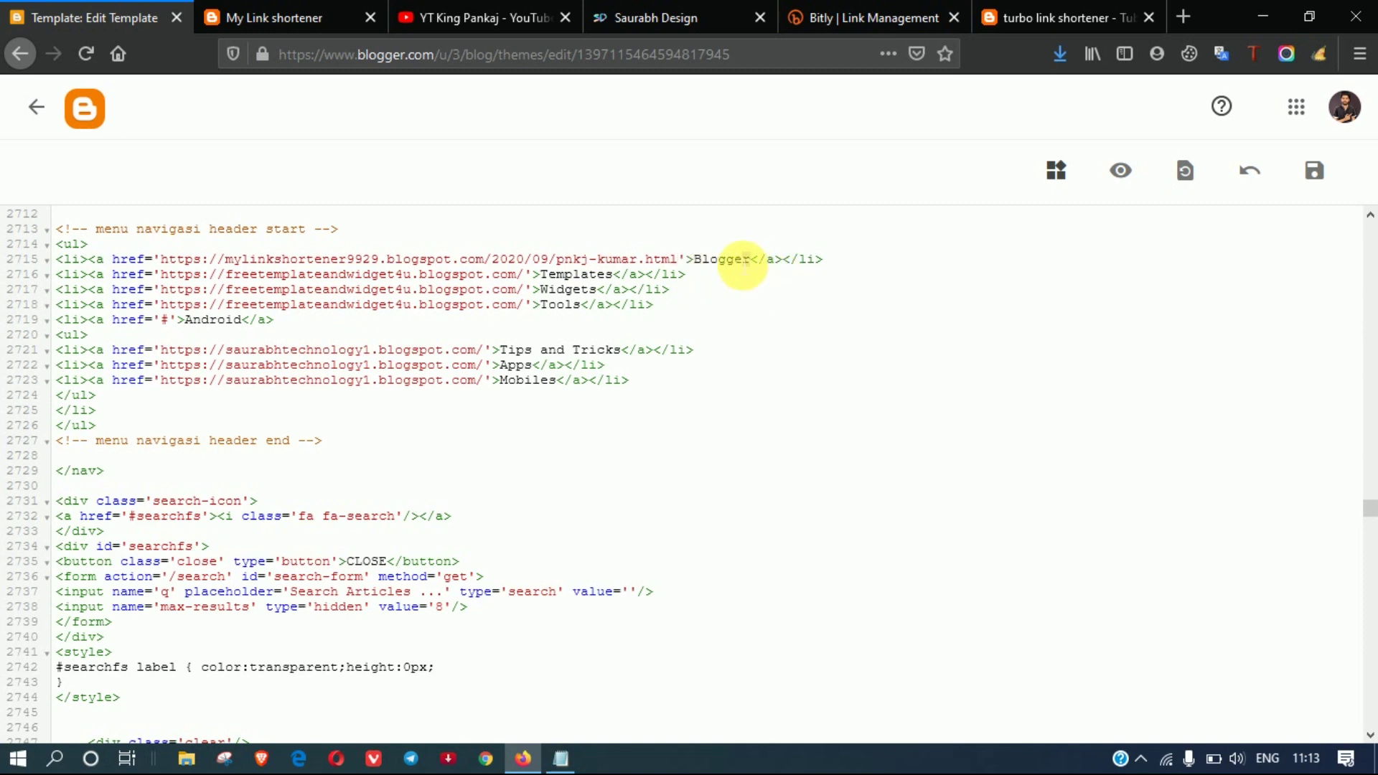
{"action": "left_click_drag", "start_coordinate": [751, 263], "coordinate": [710, 267]}
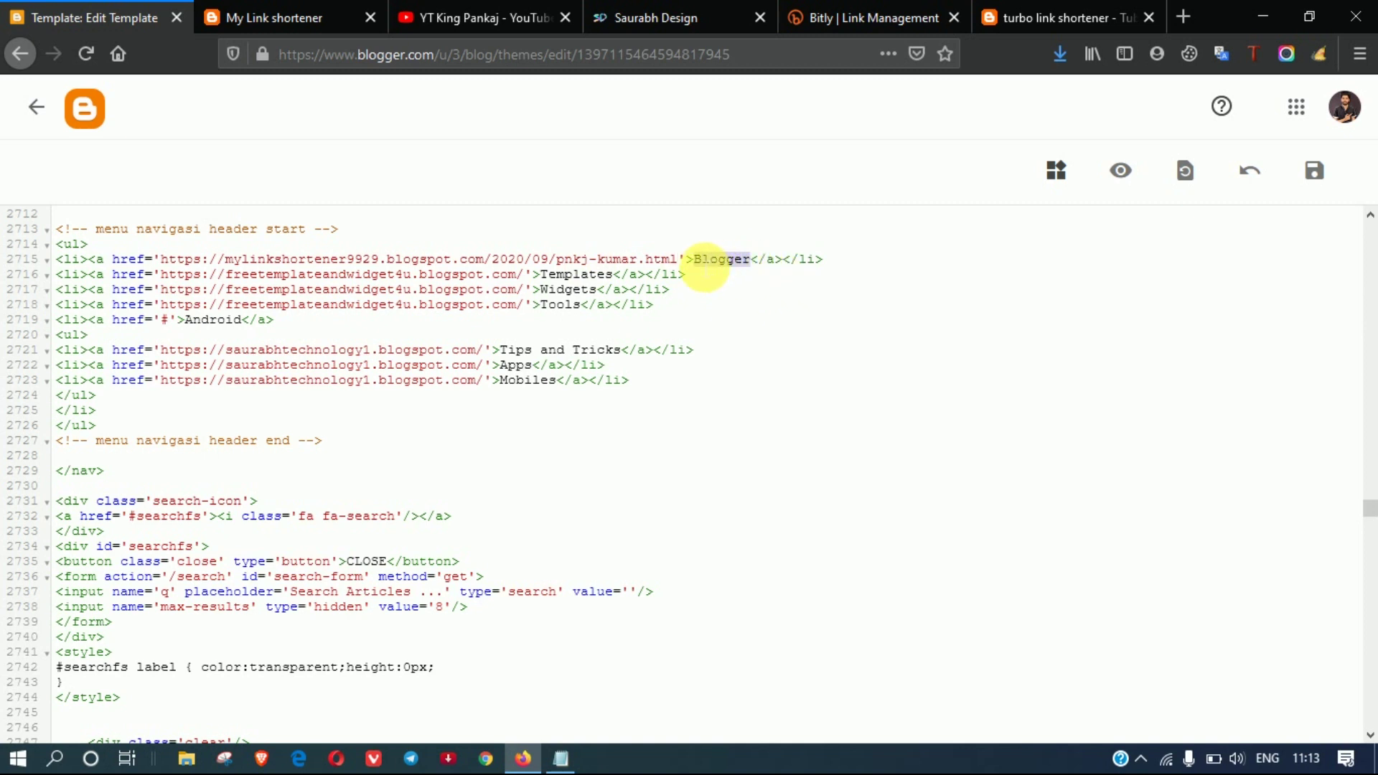
{"action": "key", "text": "BackSpace"}
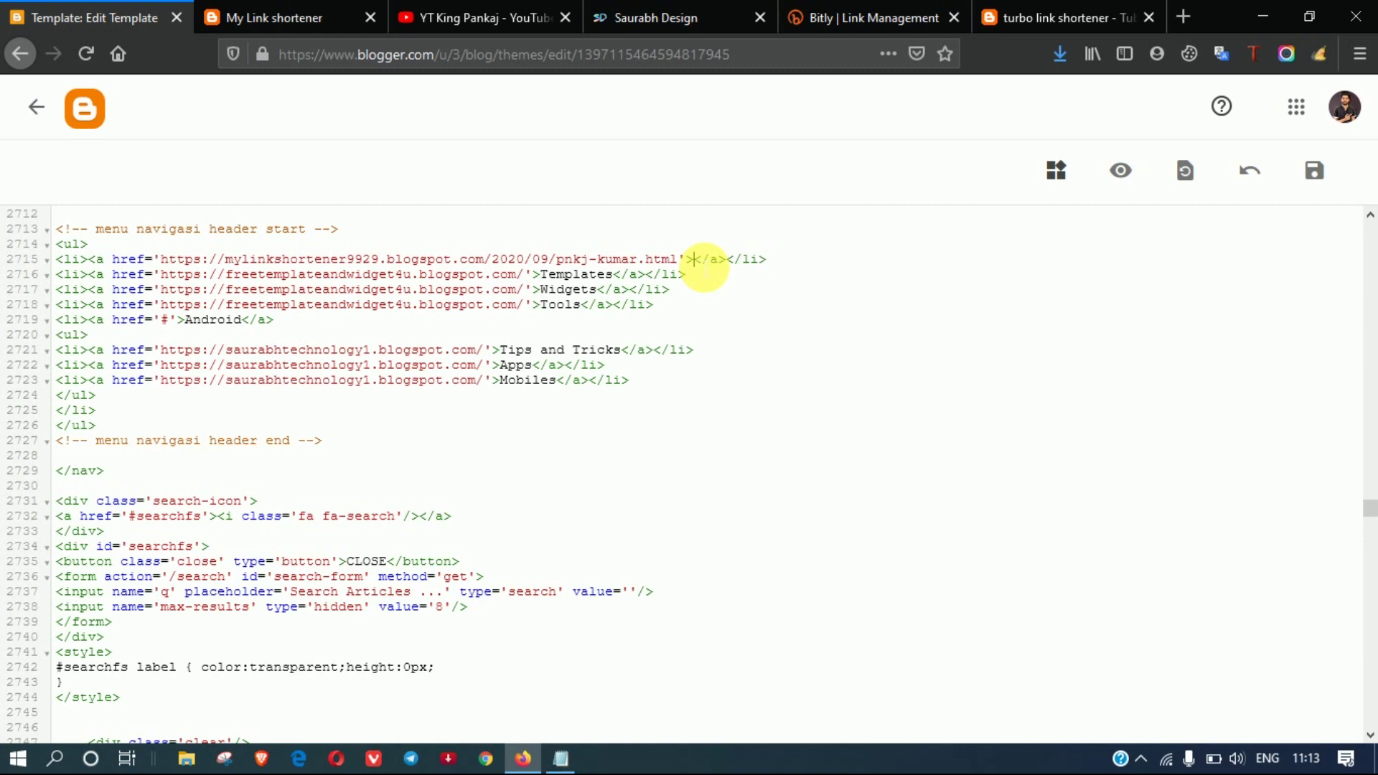
{"action": "type", "text": "Pankaj Kumar"}
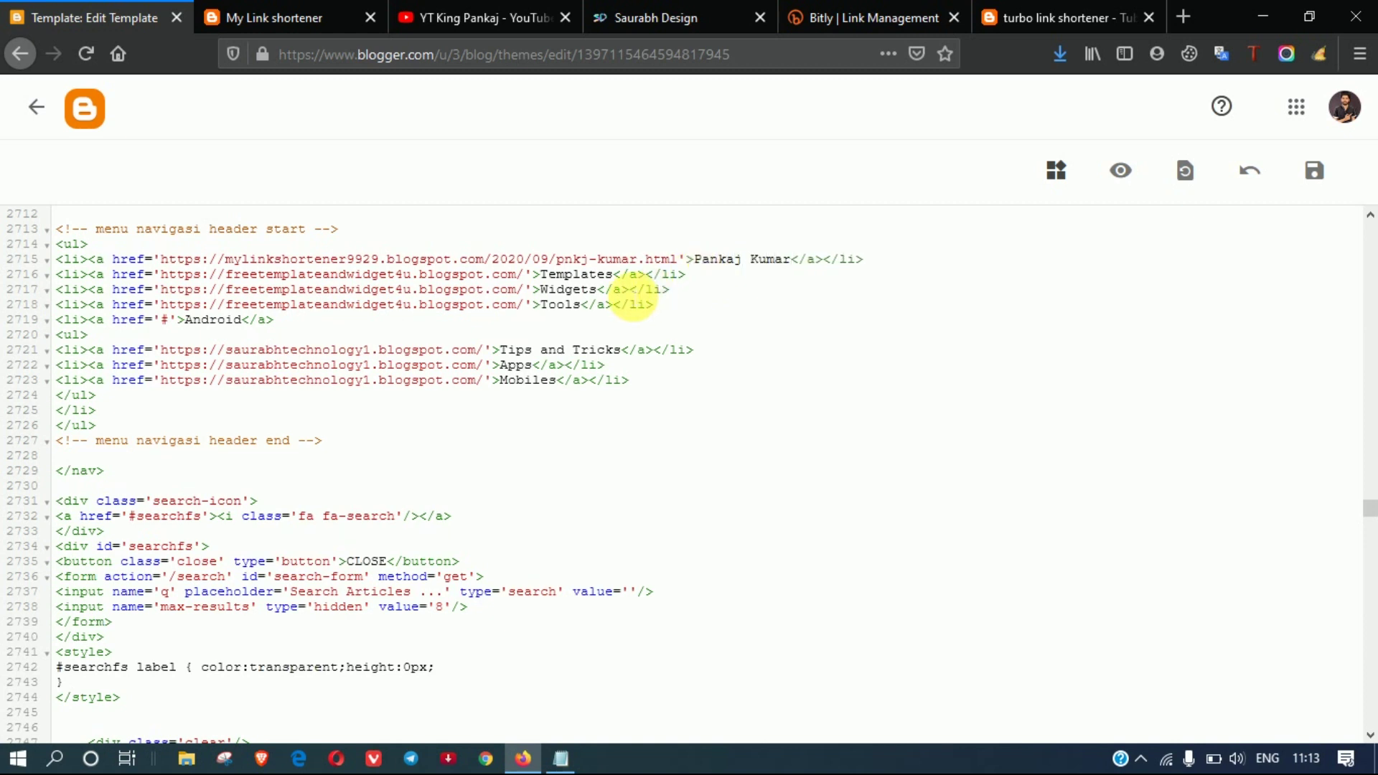
Delete the Widgets menu entry, paste the post URL on line 2717, then undo the edits
{"action": "left_click", "coordinate": [607, 273]}
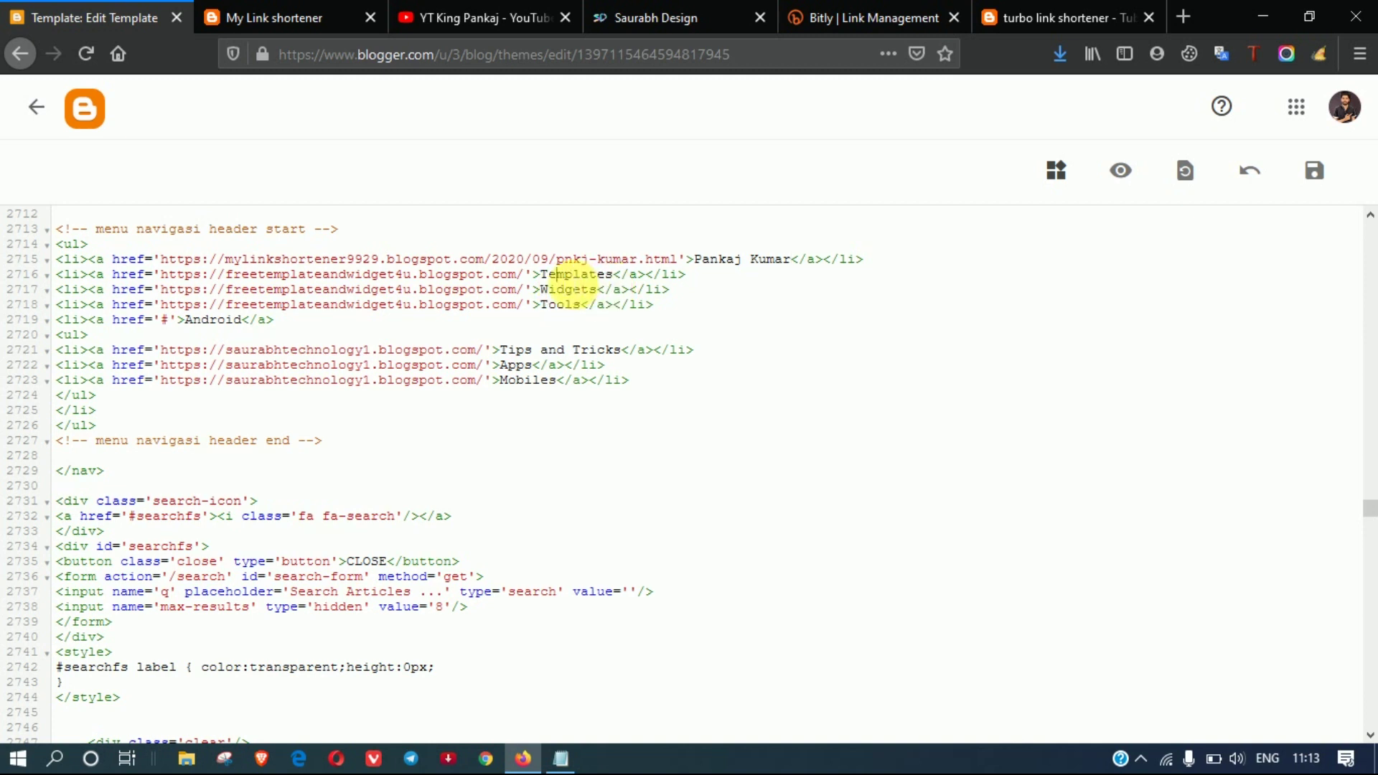
{"action": "left_click_drag", "start_coordinate": [524, 275], "coordinate": [232, 277]}
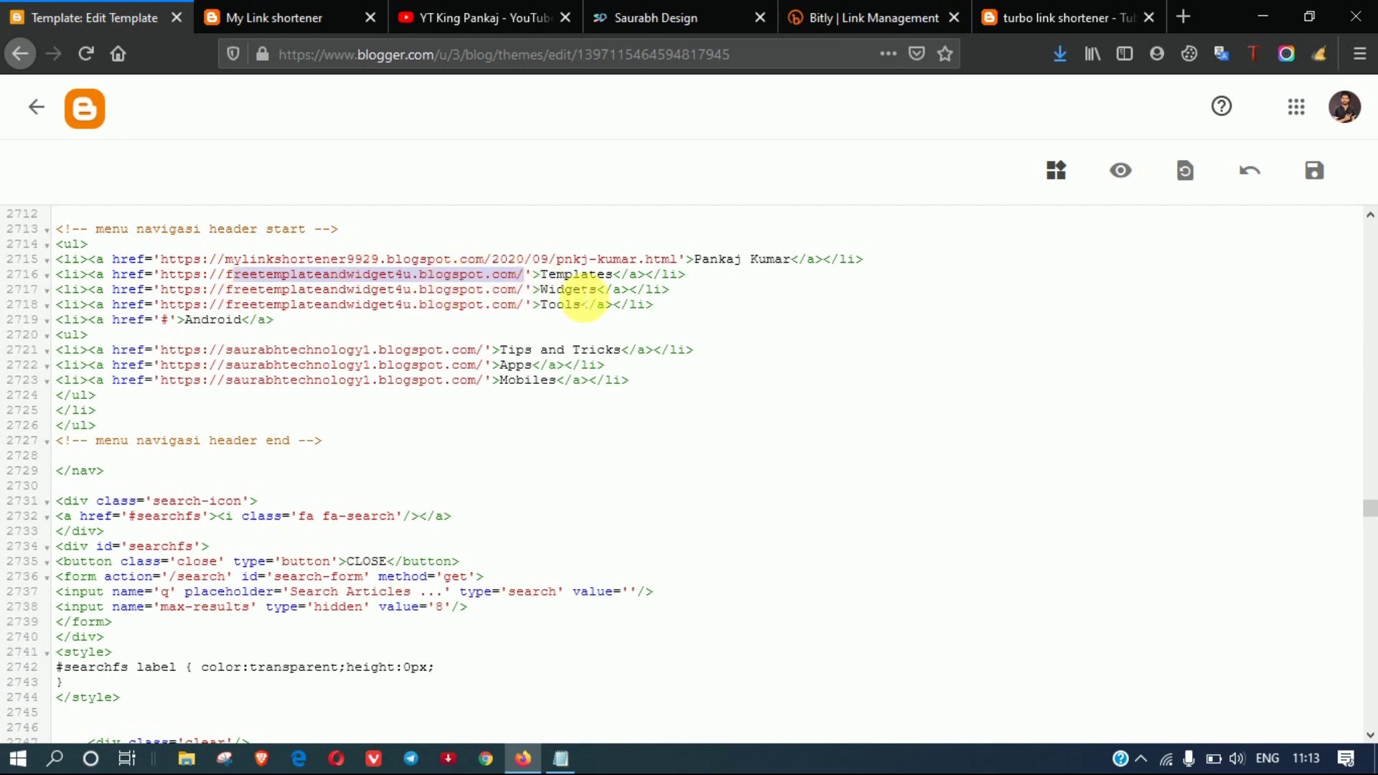
{"action": "left_click_drag", "start_coordinate": [669, 293], "coordinate": [56, 291]}
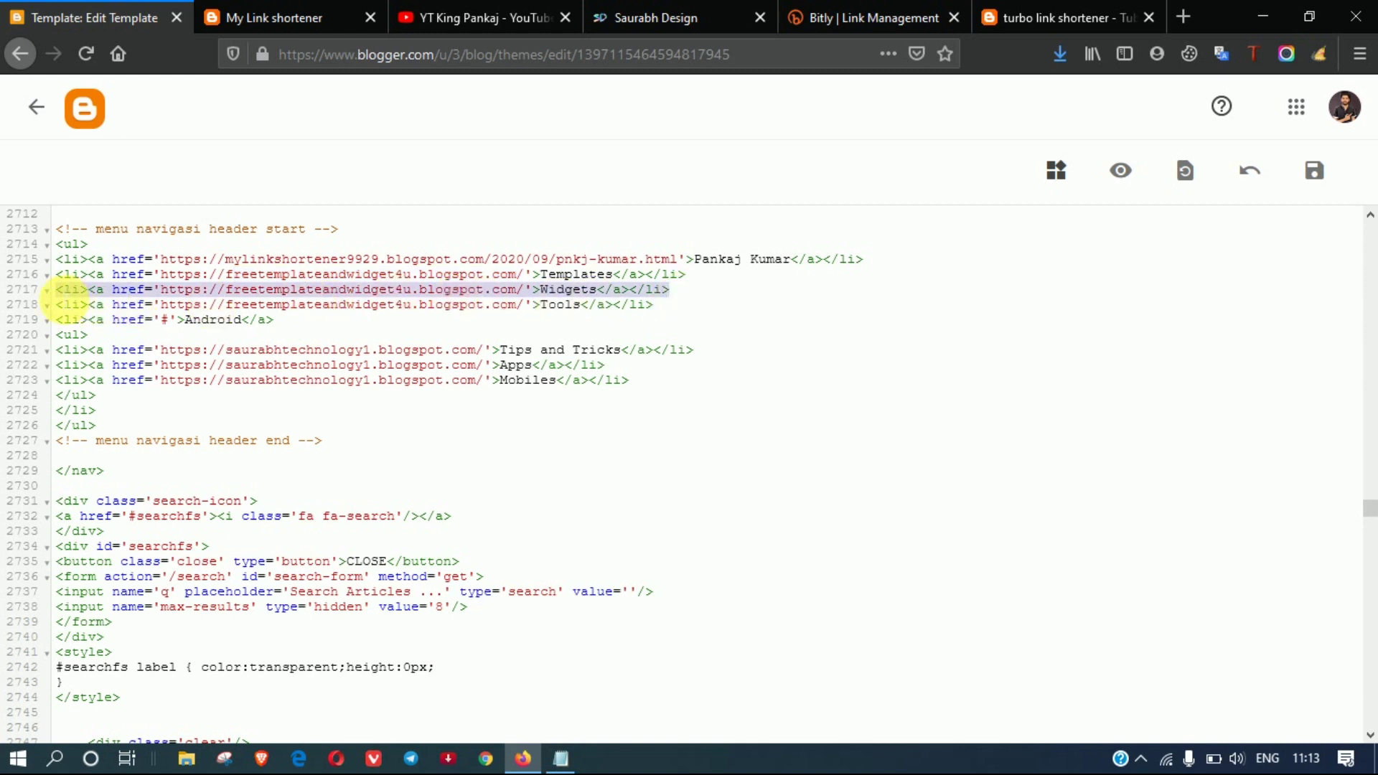
{"action": "key", "text": "BackSpace"}
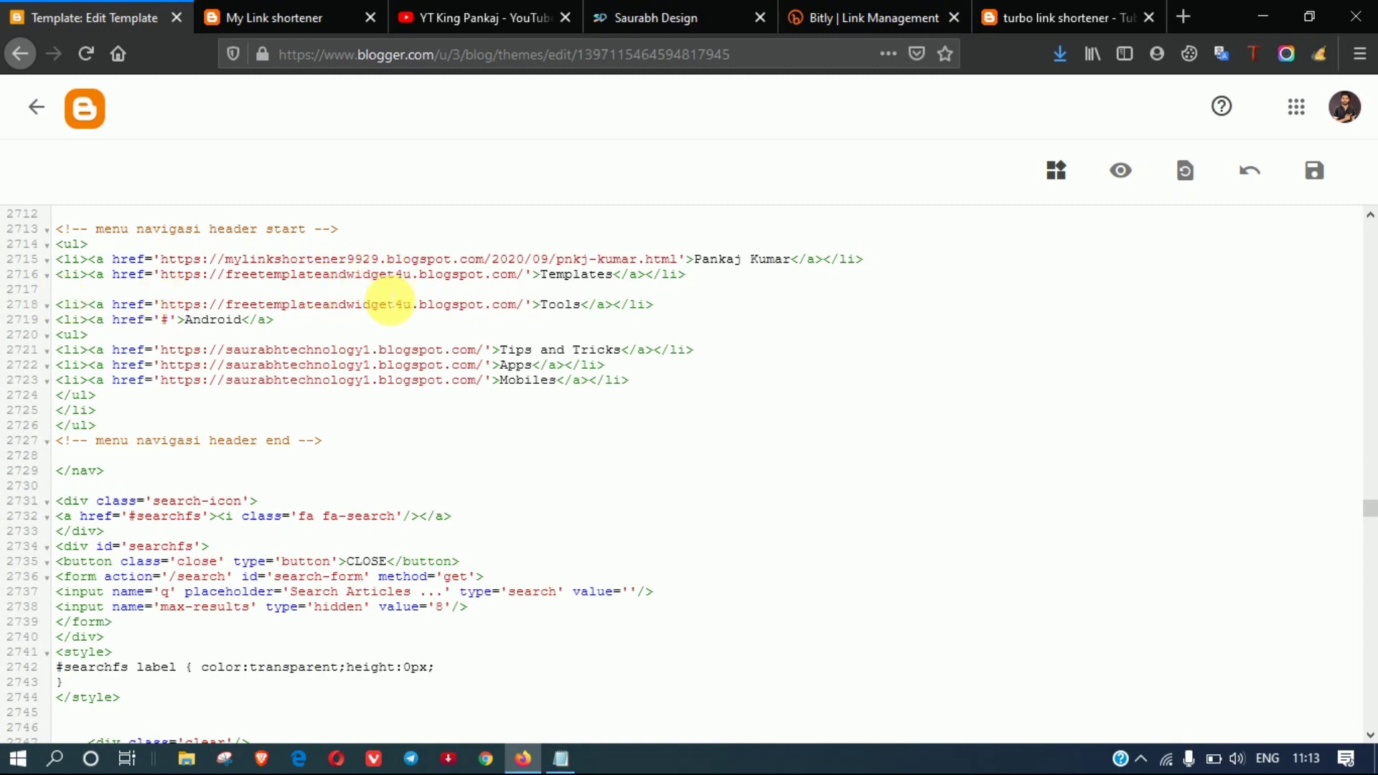
{"action": "left_click_drag", "start_coordinate": [686, 277], "coordinate": [64, 275]}
{"action": "left_click", "coordinate": [72, 293]}
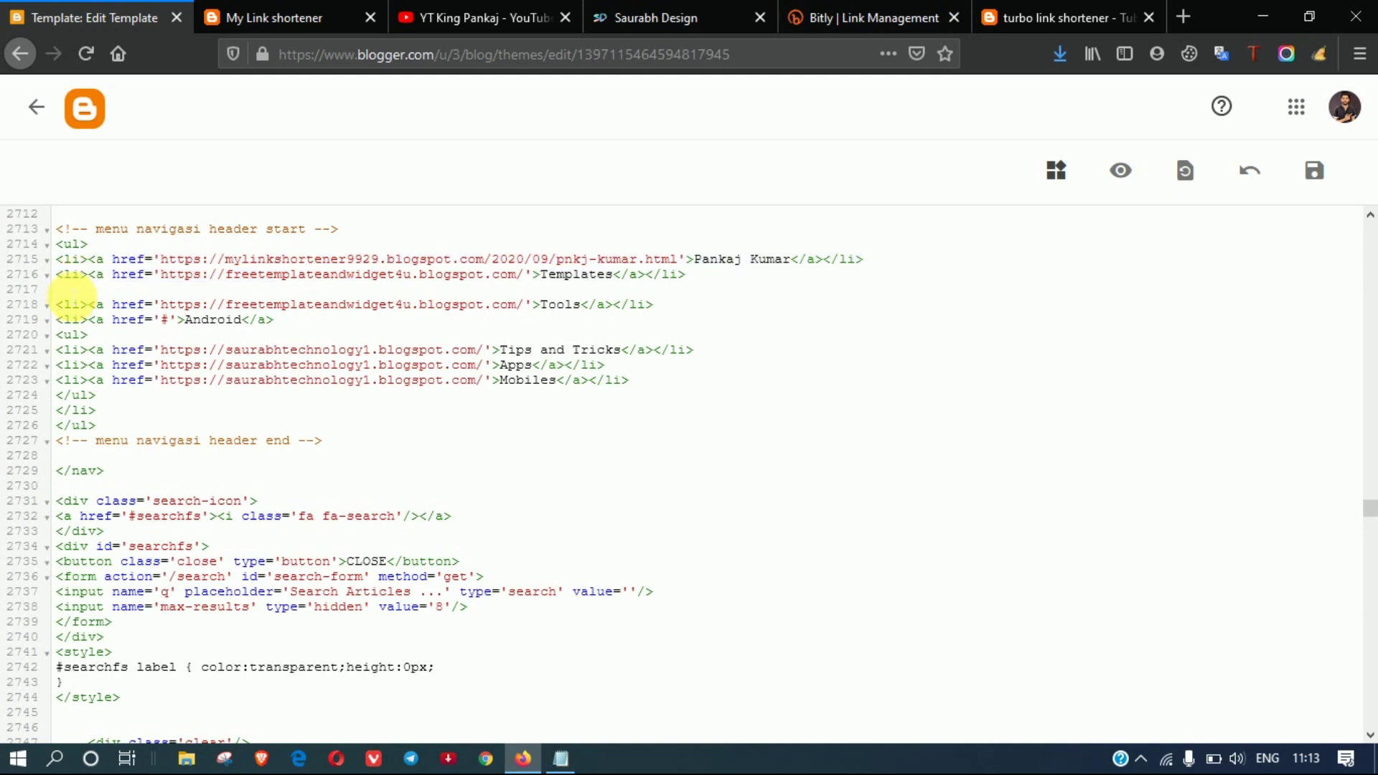
{"action": "key", "text": "ctrl+v"}
{"action": "key", "text": "ctrl+z"}
{"action": "key", "text": "ctrl+z"}
{"action": "key", "text": "ctrl+z"}
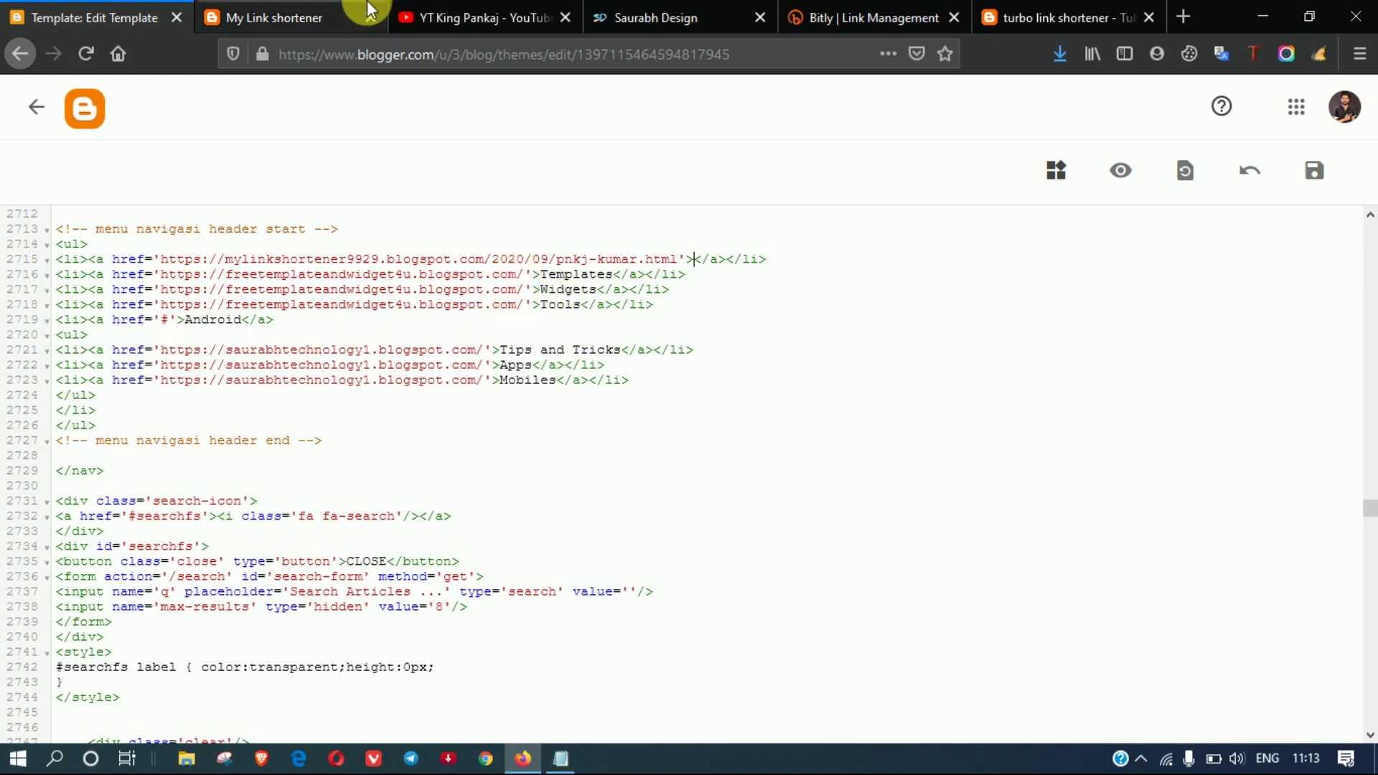
{"action": "left_click", "coordinate": [311, 15]}
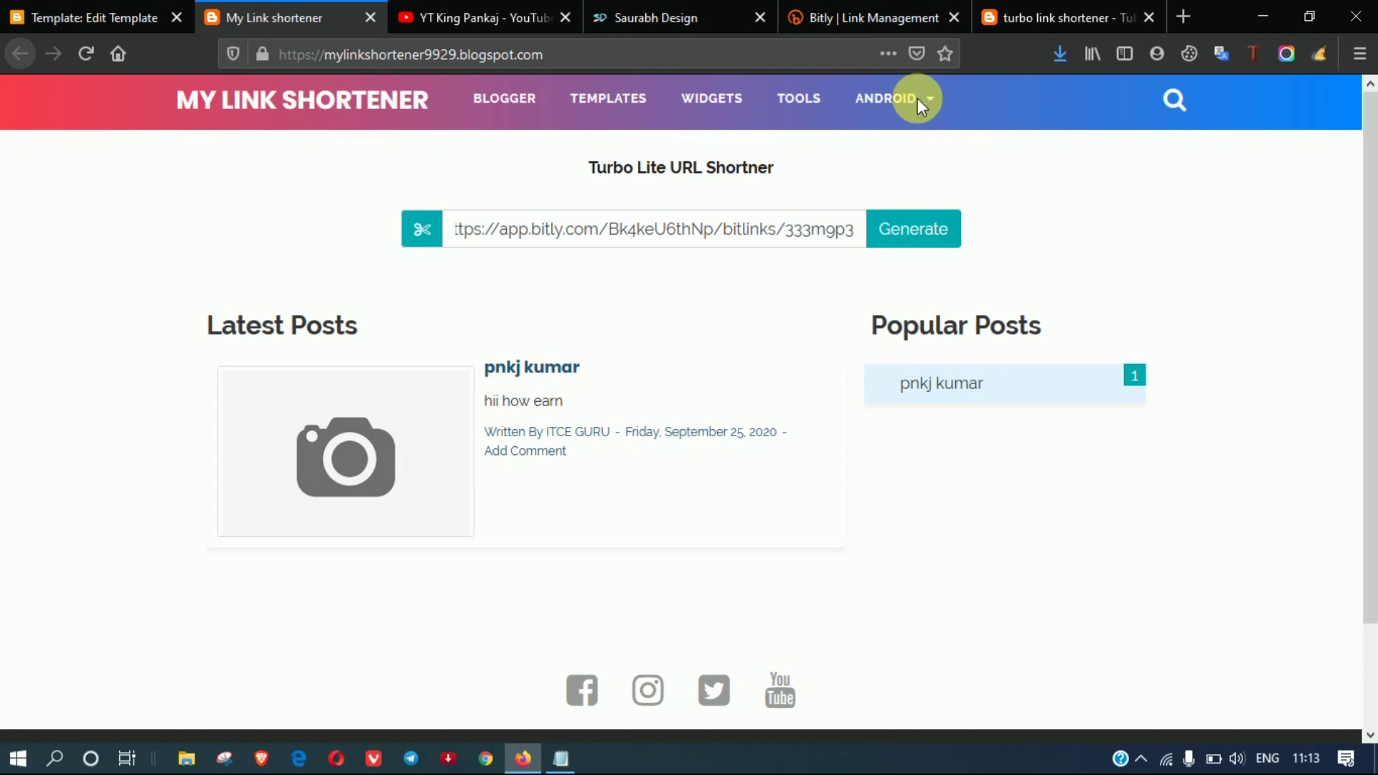
Compare the Tips and Tricks submenu label in the code with the live blog's menu
{"action": "mouse_move", "coordinate": [931, 115]}
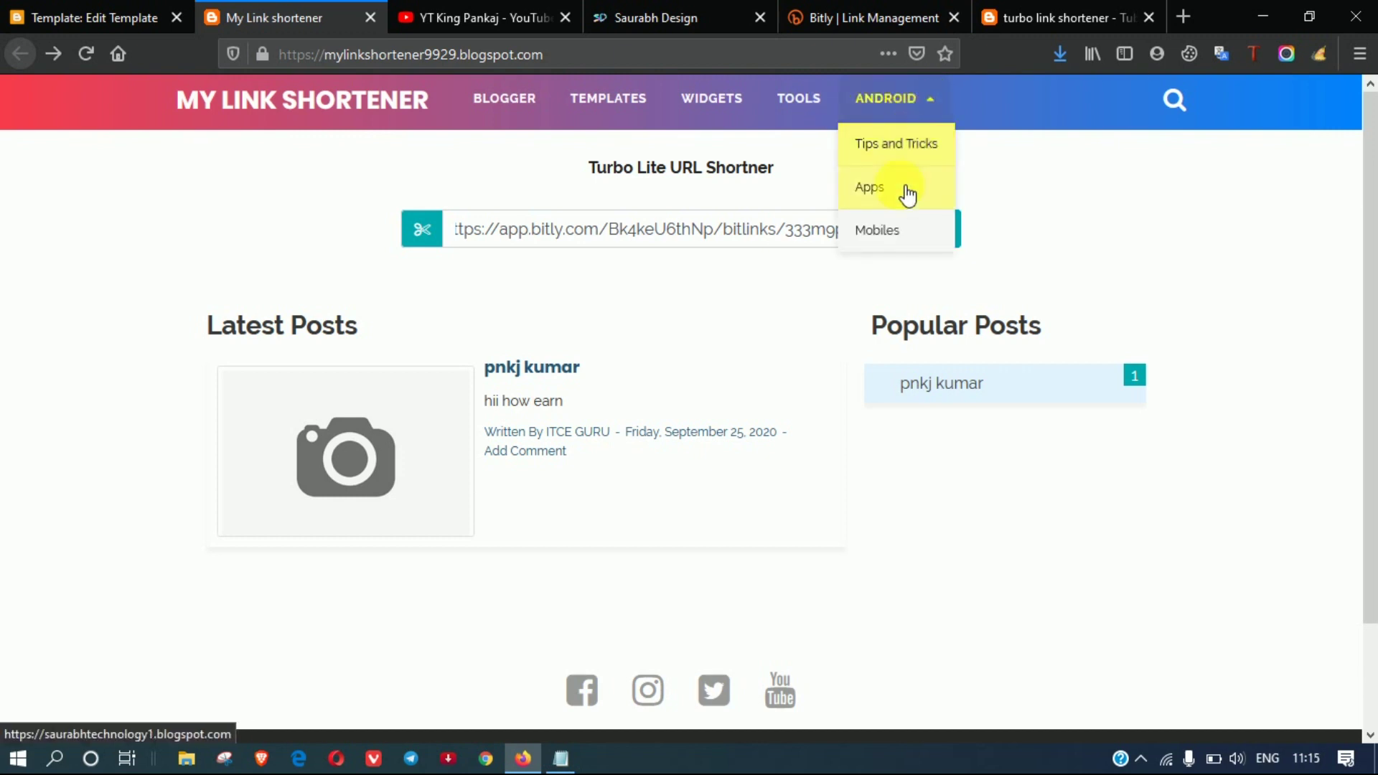
{"action": "left_click", "coordinate": [111, 10]}
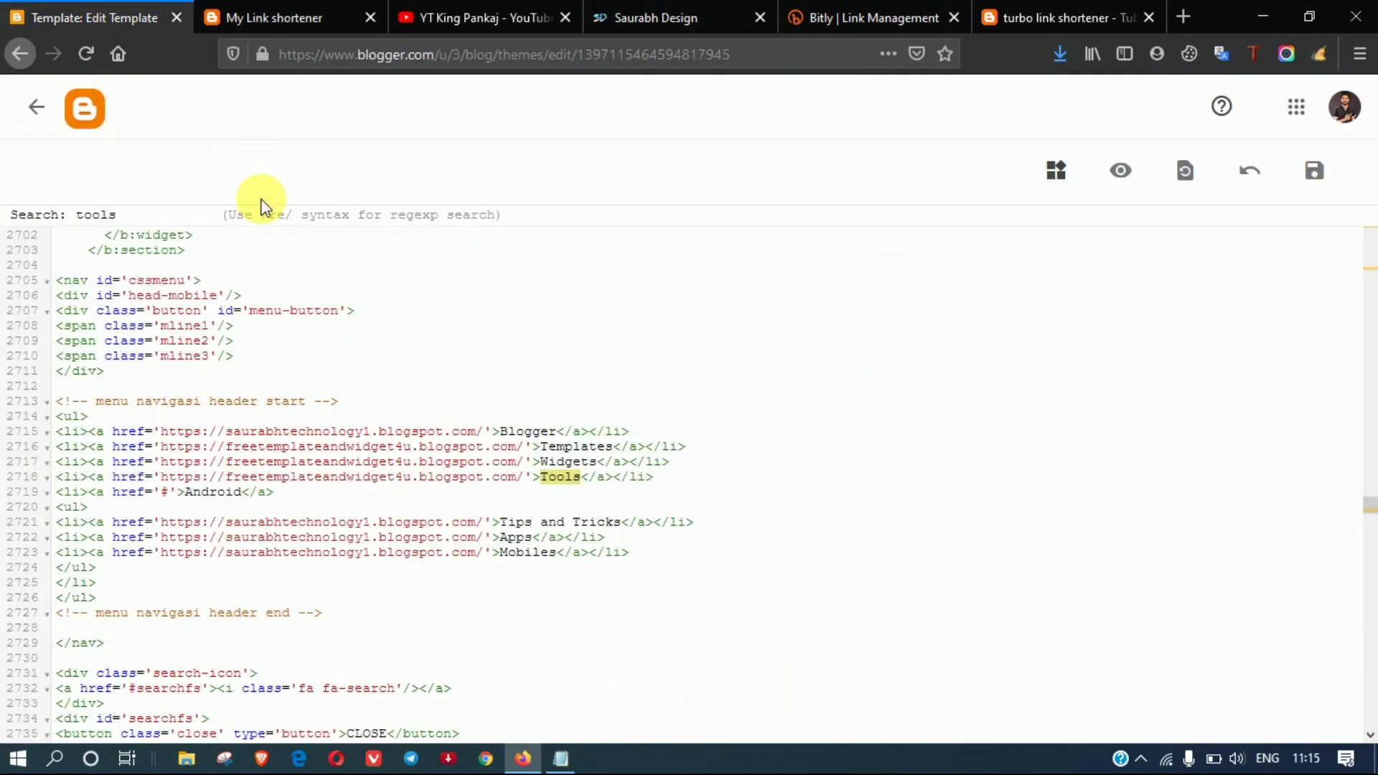
{"action": "left_click_drag", "start_coordinate": [622, 522], "coordinate": [517, 524]}
{"action": "left_click", "coordinate": [287, 16]}
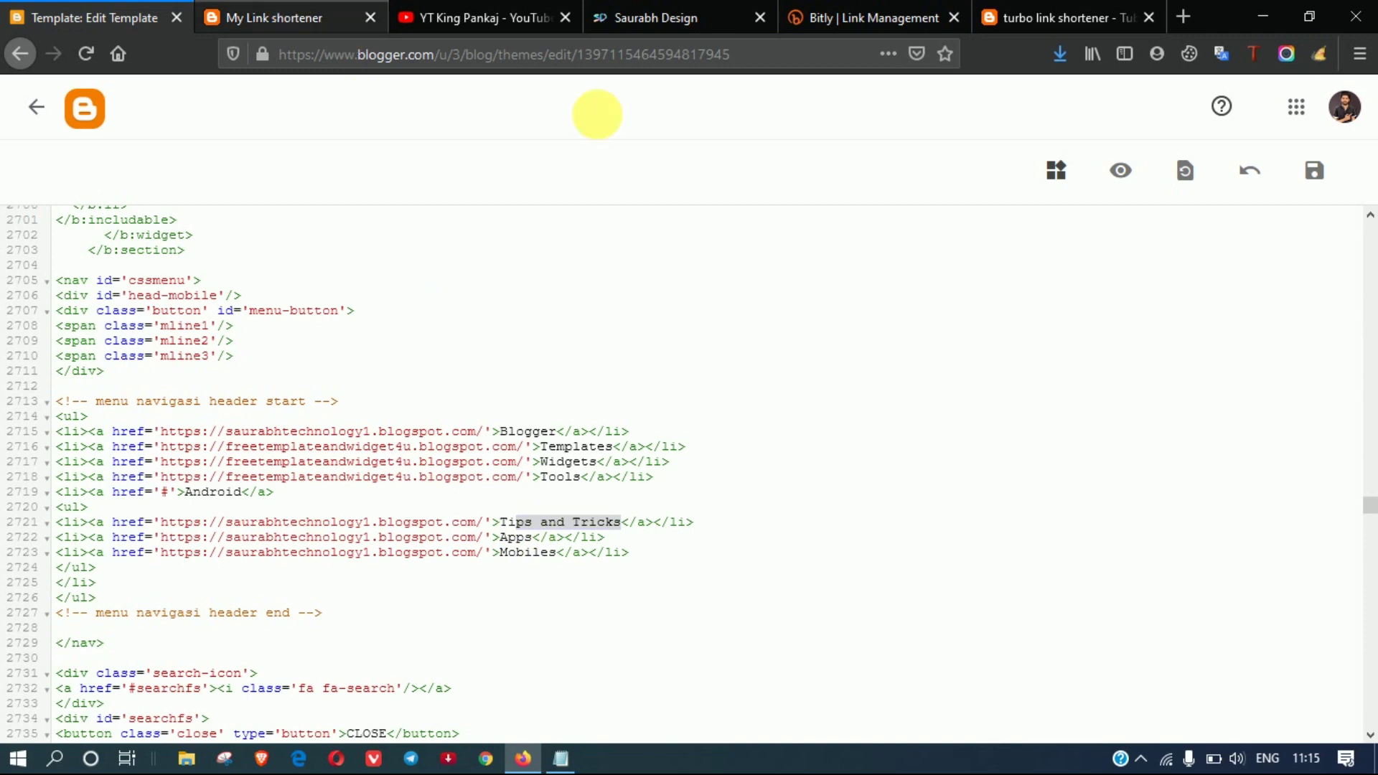
{"action": "mouse_move", "coordinate": [891, 99]}
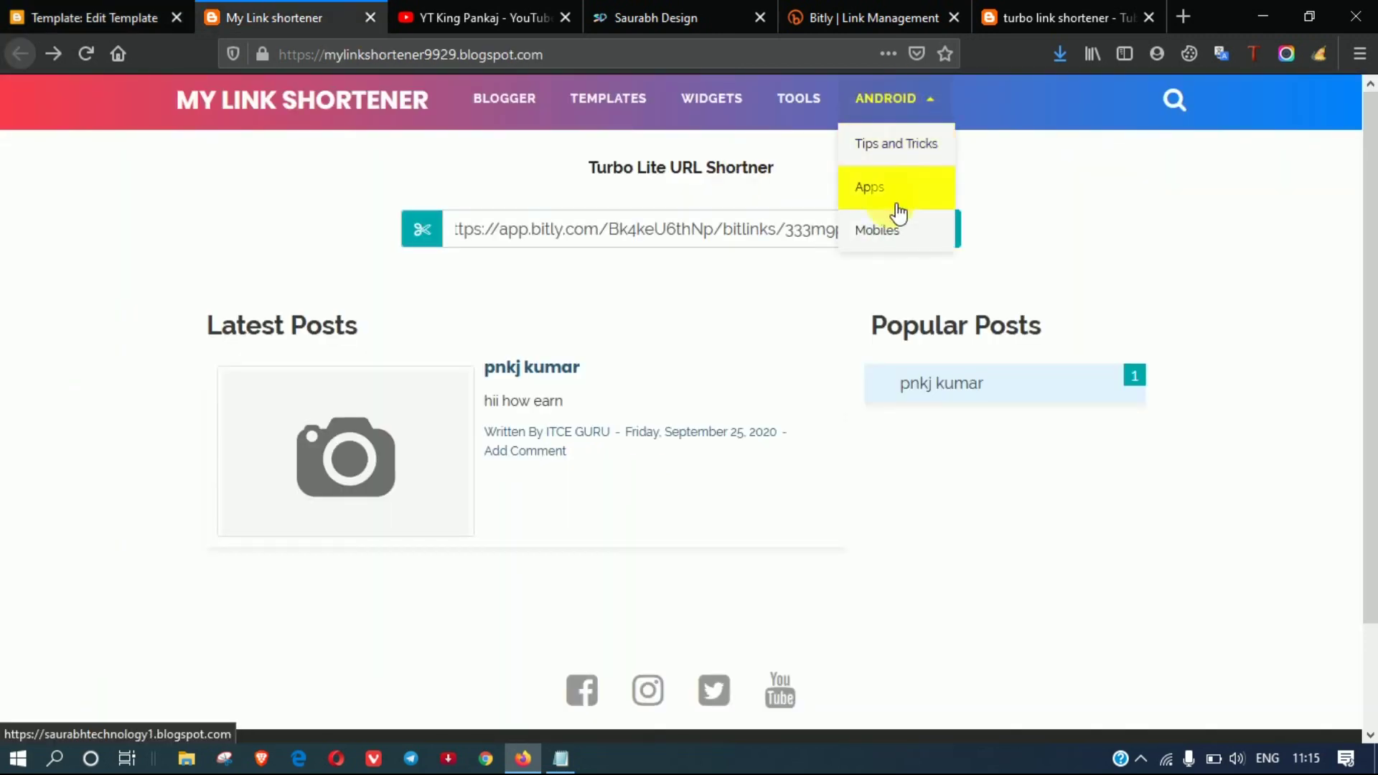
{"action": "left_click", "coordinate": [3, 9]}
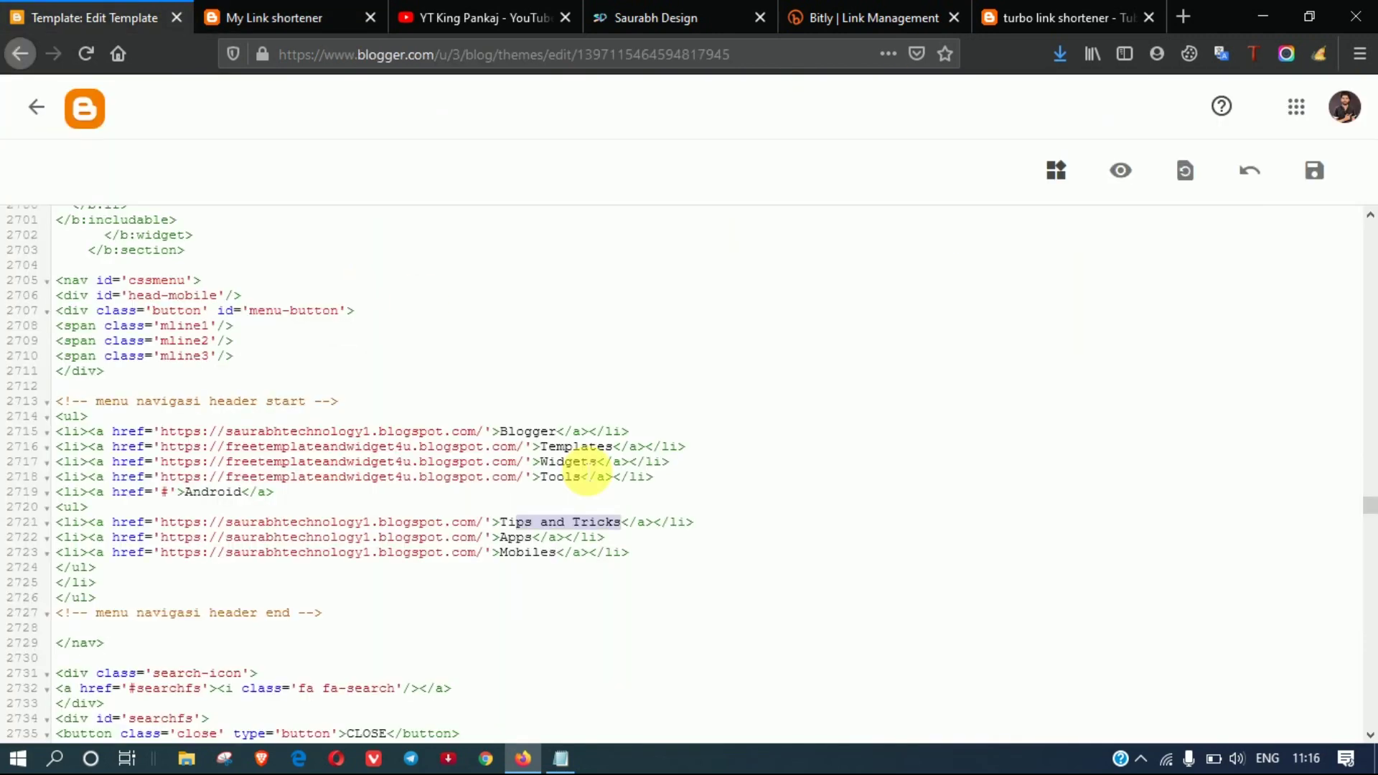
Delete the Android submenu lines 2721–2724 and their closing tags, then paste them back
{"action": "left_click_drag", "start_coordinate": [420, 521], "coordinate": [69, 531]}
{"action": "key", "text": "ctrl+c"}
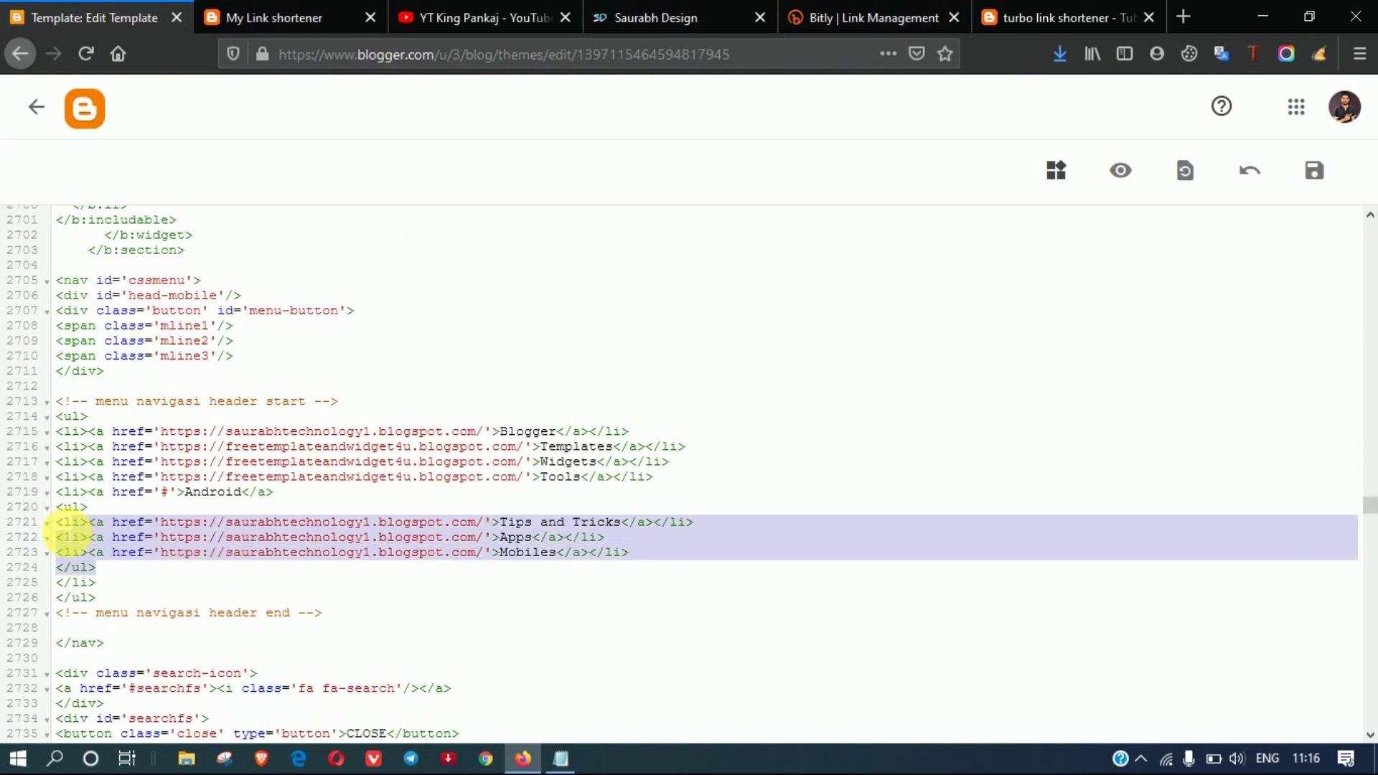
{"action": "key", "text": "BackSpace"}
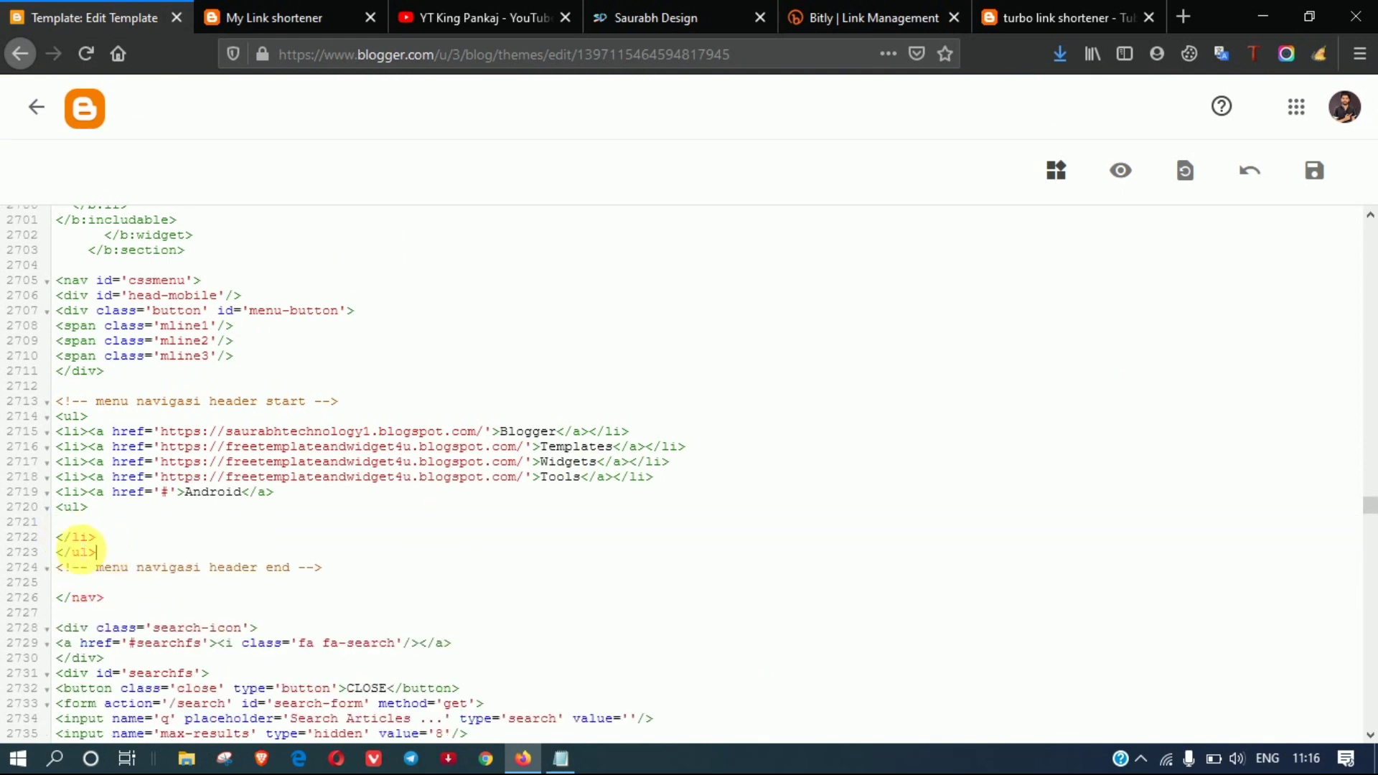
{"action": "left_click_drag", "start_coordinate": [95, 552], "coordinate": [57, 538]}
{"action": "key", "text": "BackSpace"}
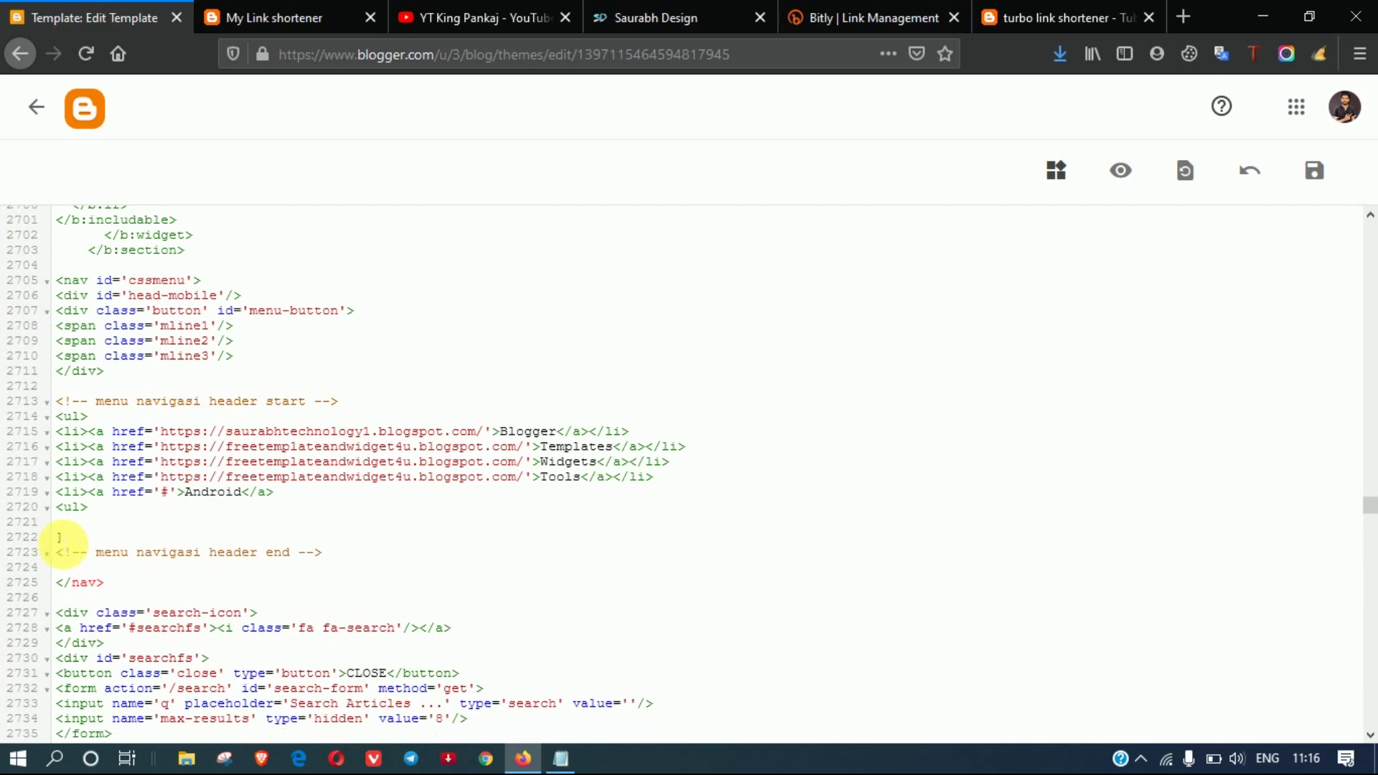
{"action": "key", "text": "BackSpace"}
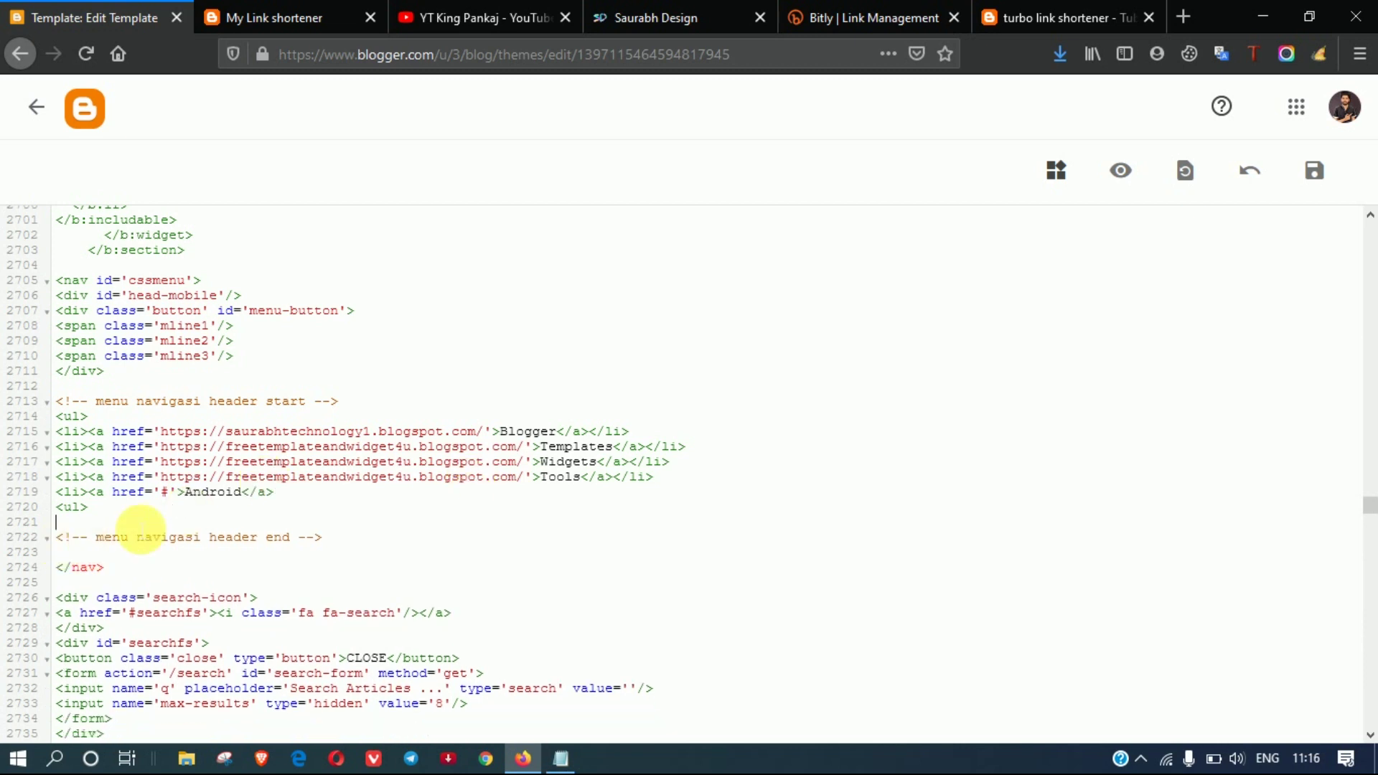
{"action": "key", "text": "Return"}
{"action": "type", "text": "]"}
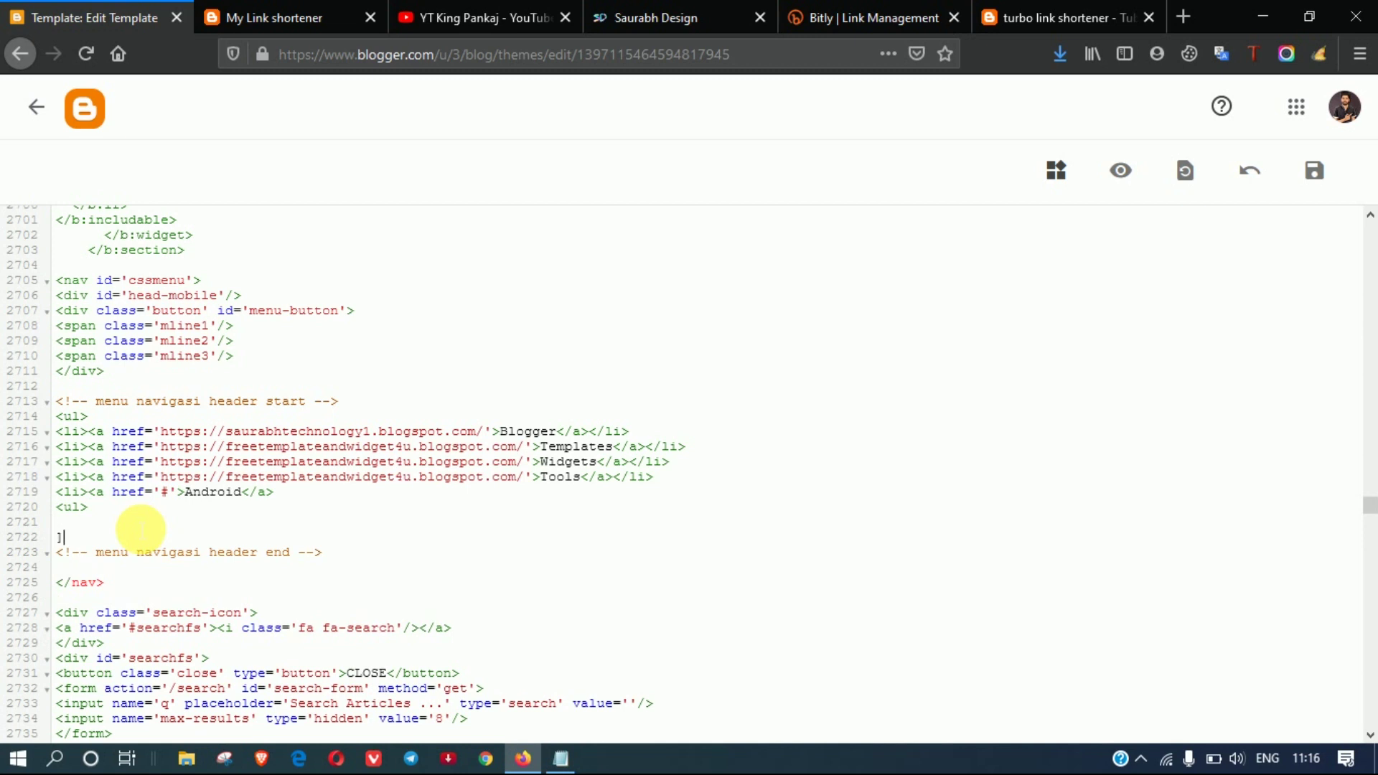
{"action": "key", "text": "ctrl+v"}
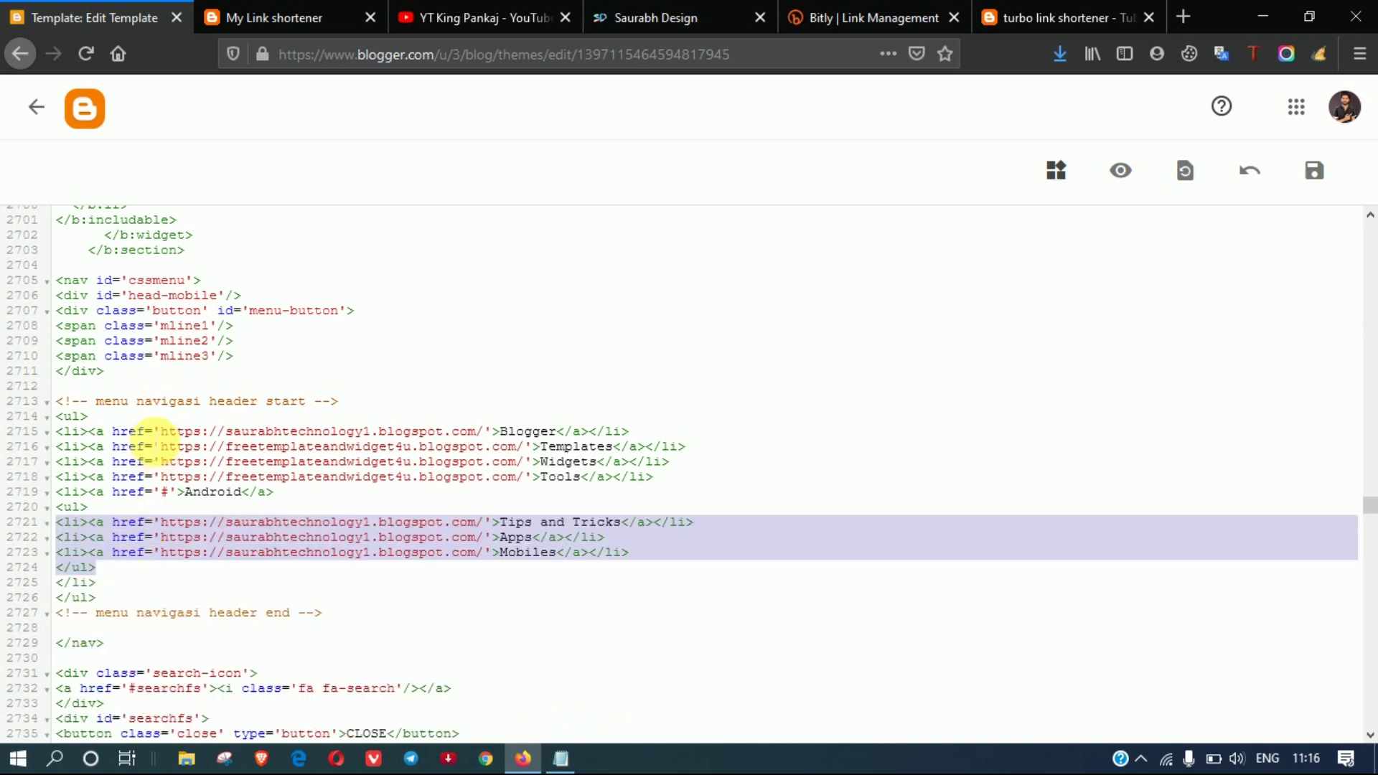
{"action": "left_click", "coordinate": [283, 15]}
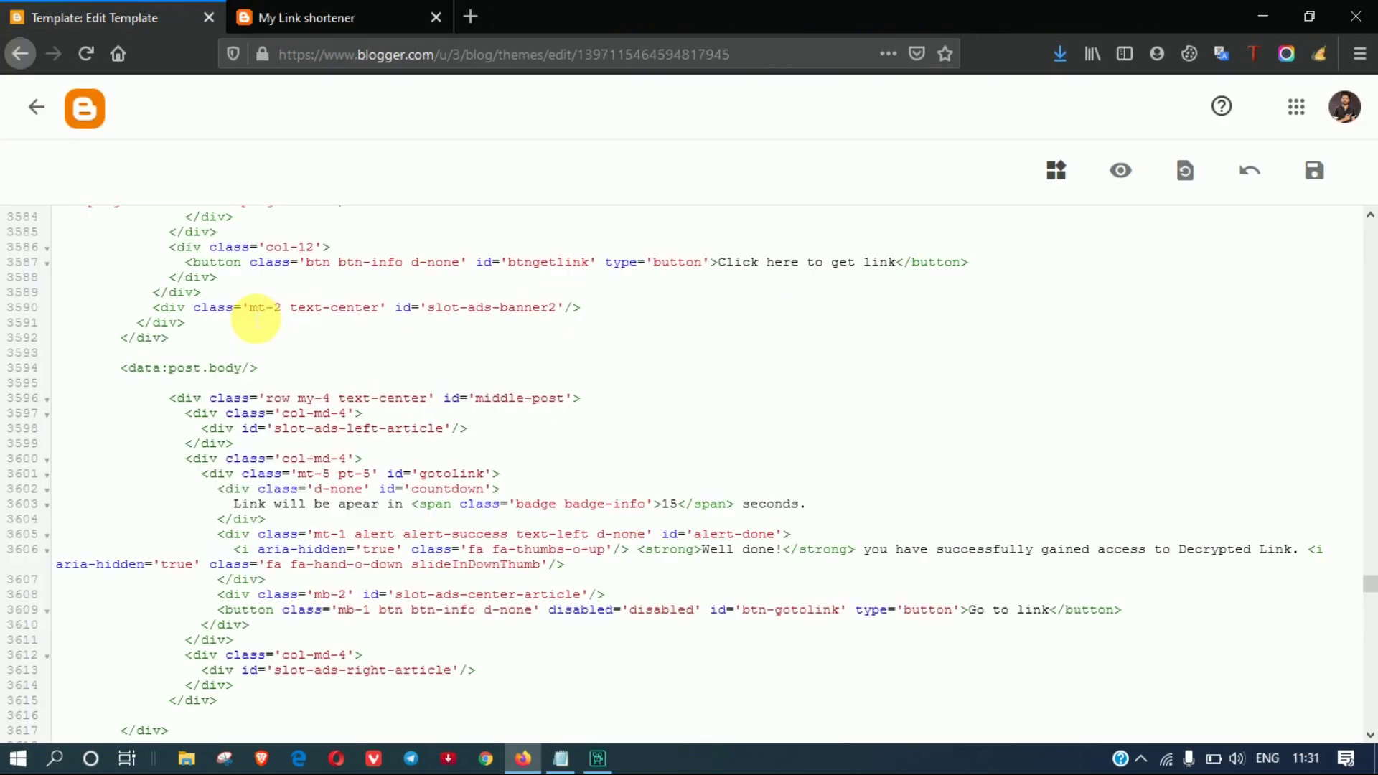
Find the 'go to link' code and change the countdown from 15 to 10 seconds, then save
{"action": "left_click", "coordinate": [346, 10]}
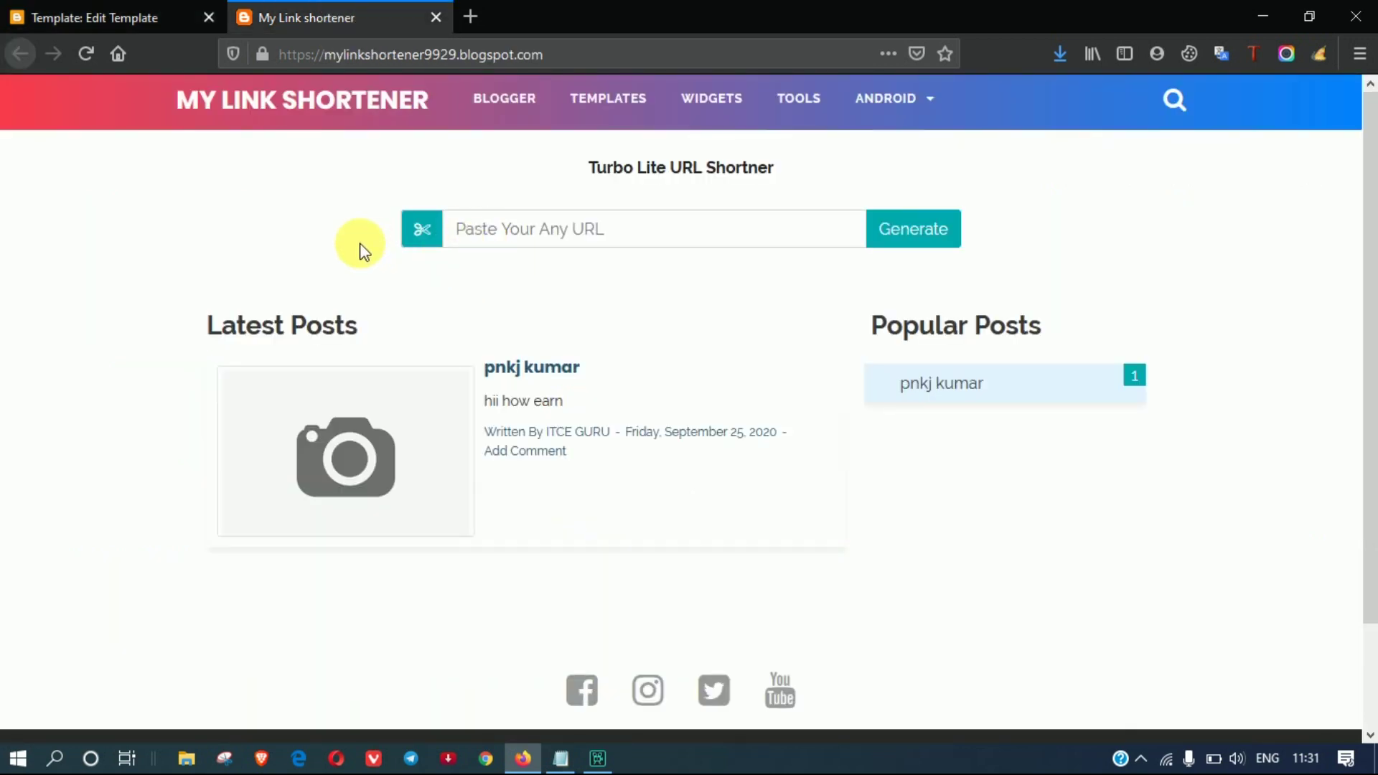
{"action": "left_click", "coordinate": [138, 9]}
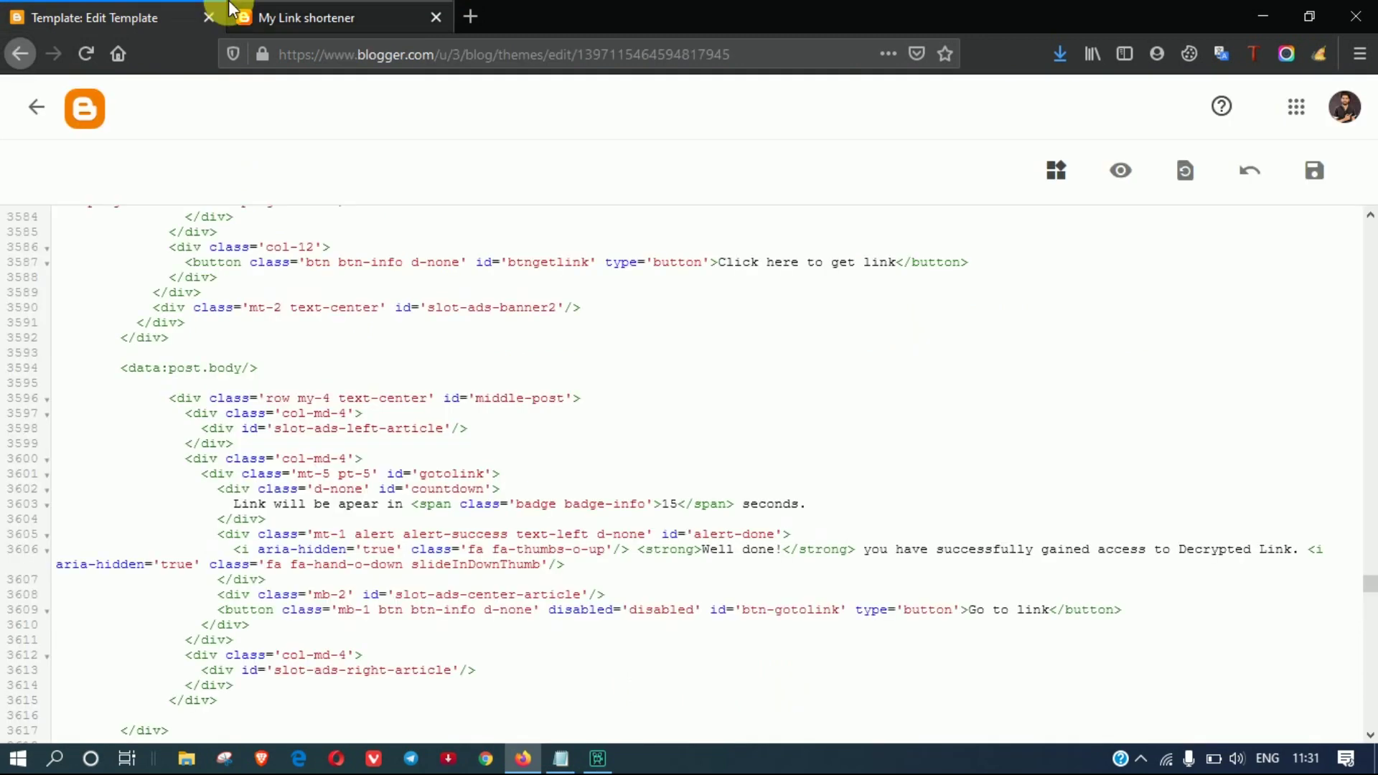
{"action": "left_click", "coordinate": [267, 346]}
{"action": "key", "text": "ctrl+f"}
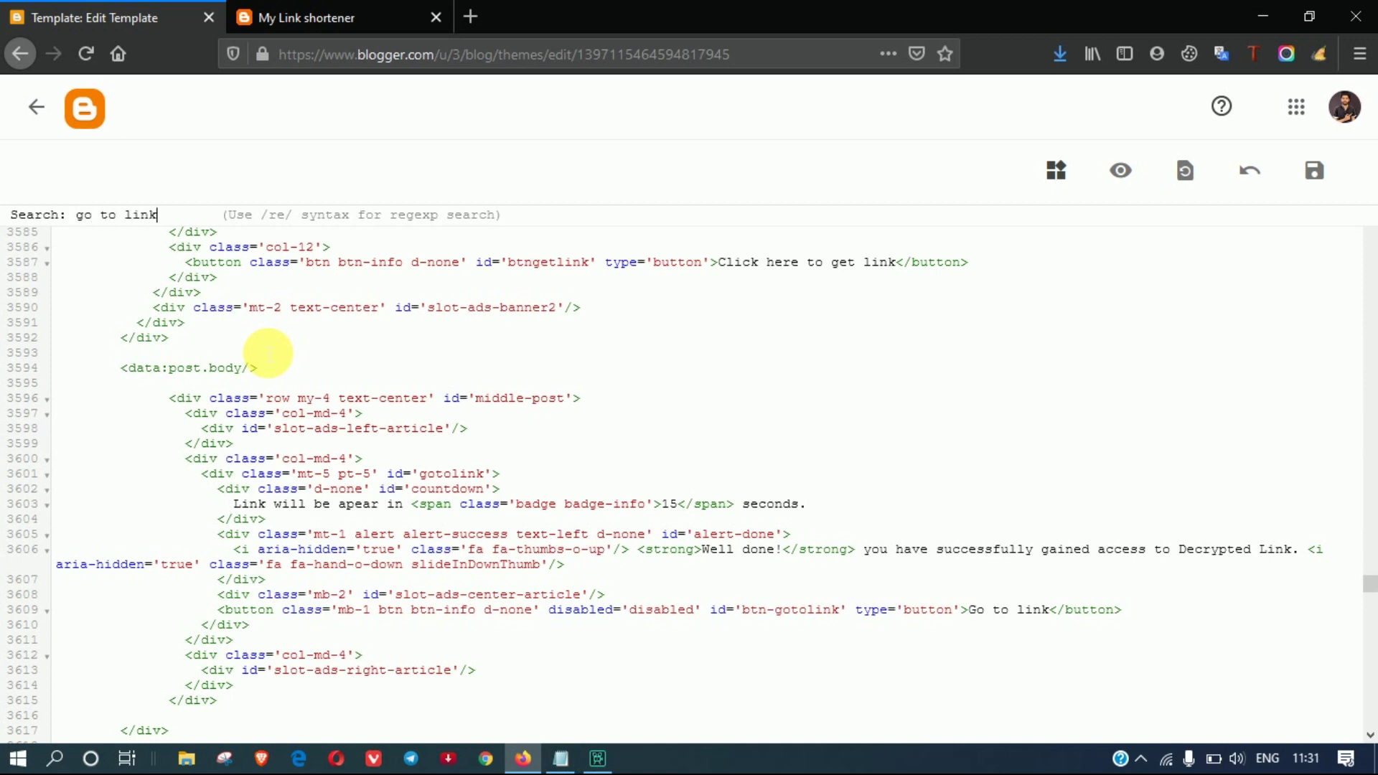
{"action": "key", "text": "Return"}
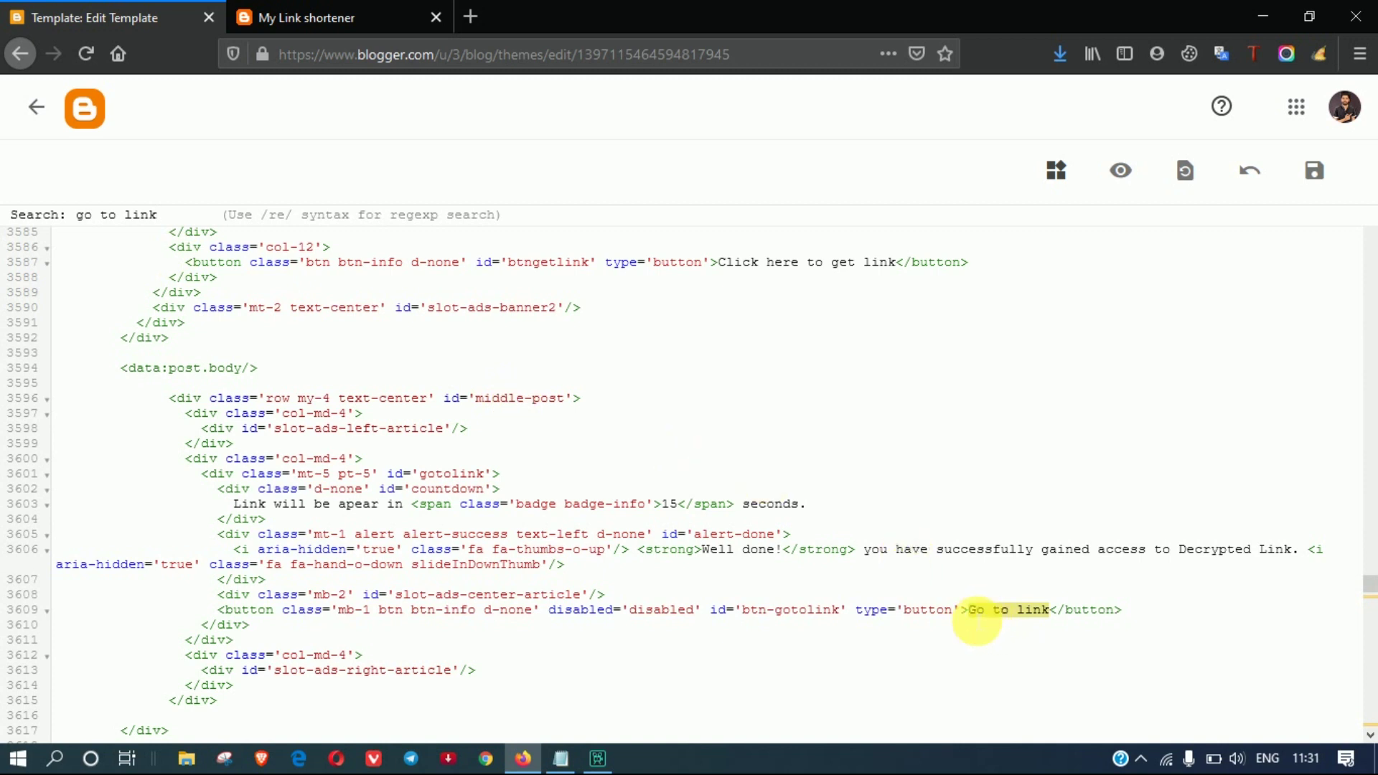
{"action": "key", "text": "Escape"}
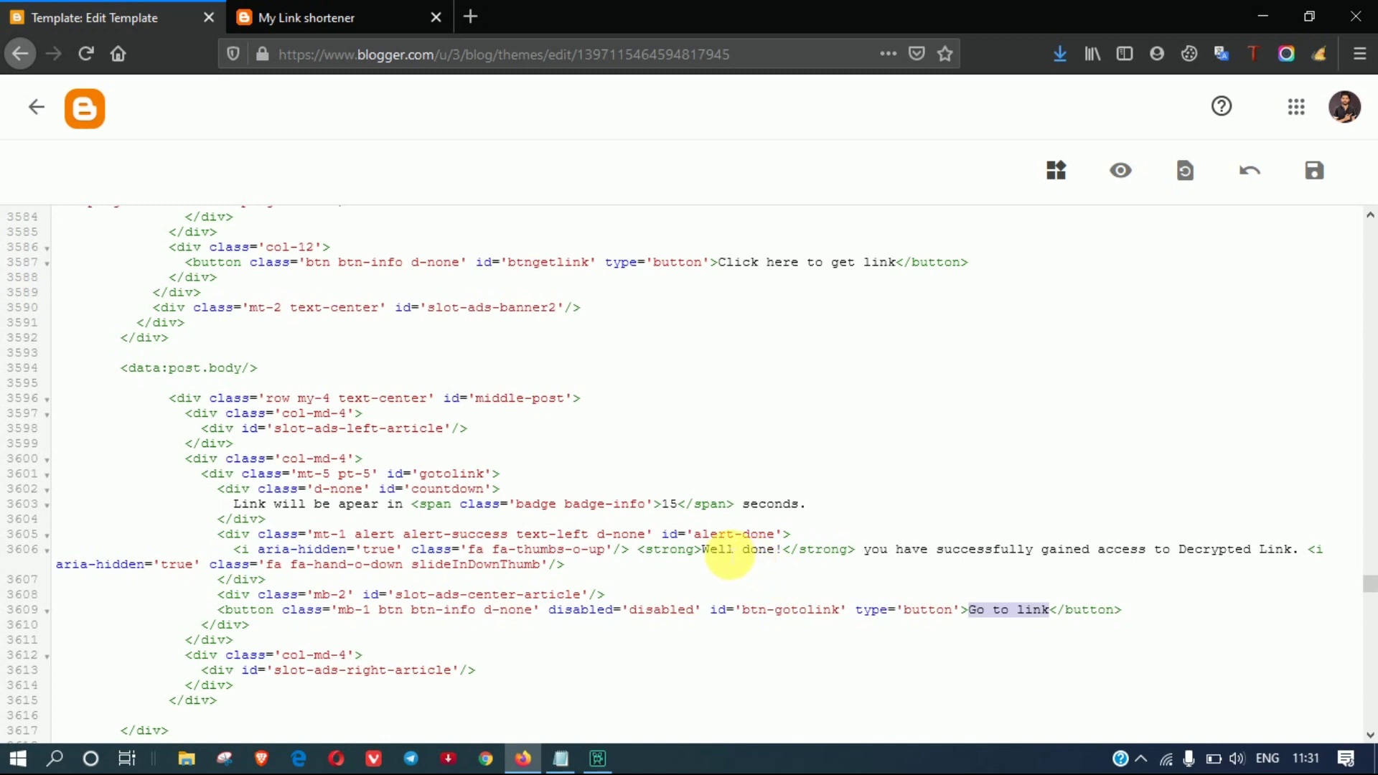
{"action": "left_click", "coordinate": [673, 507]}
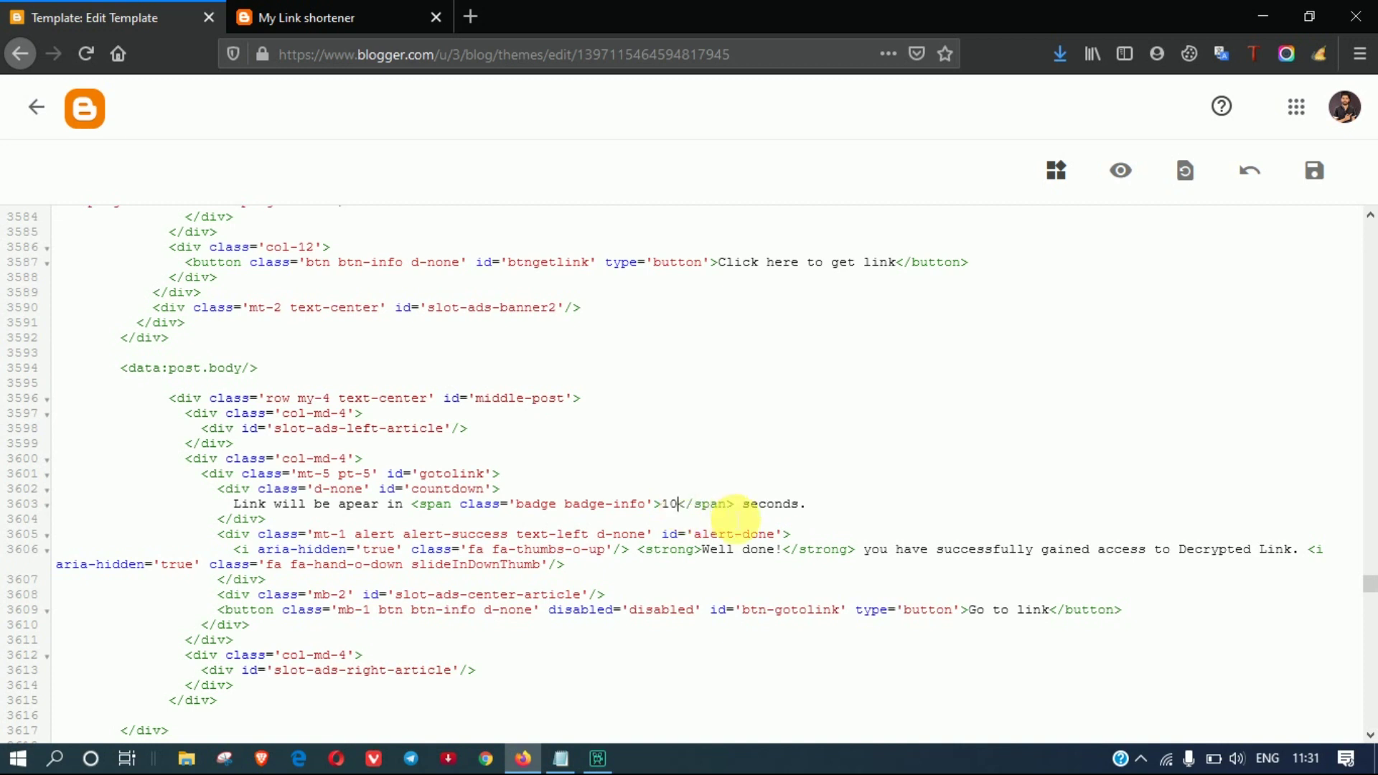
{"action": "left_click", "coordinate": [1308, 176]}
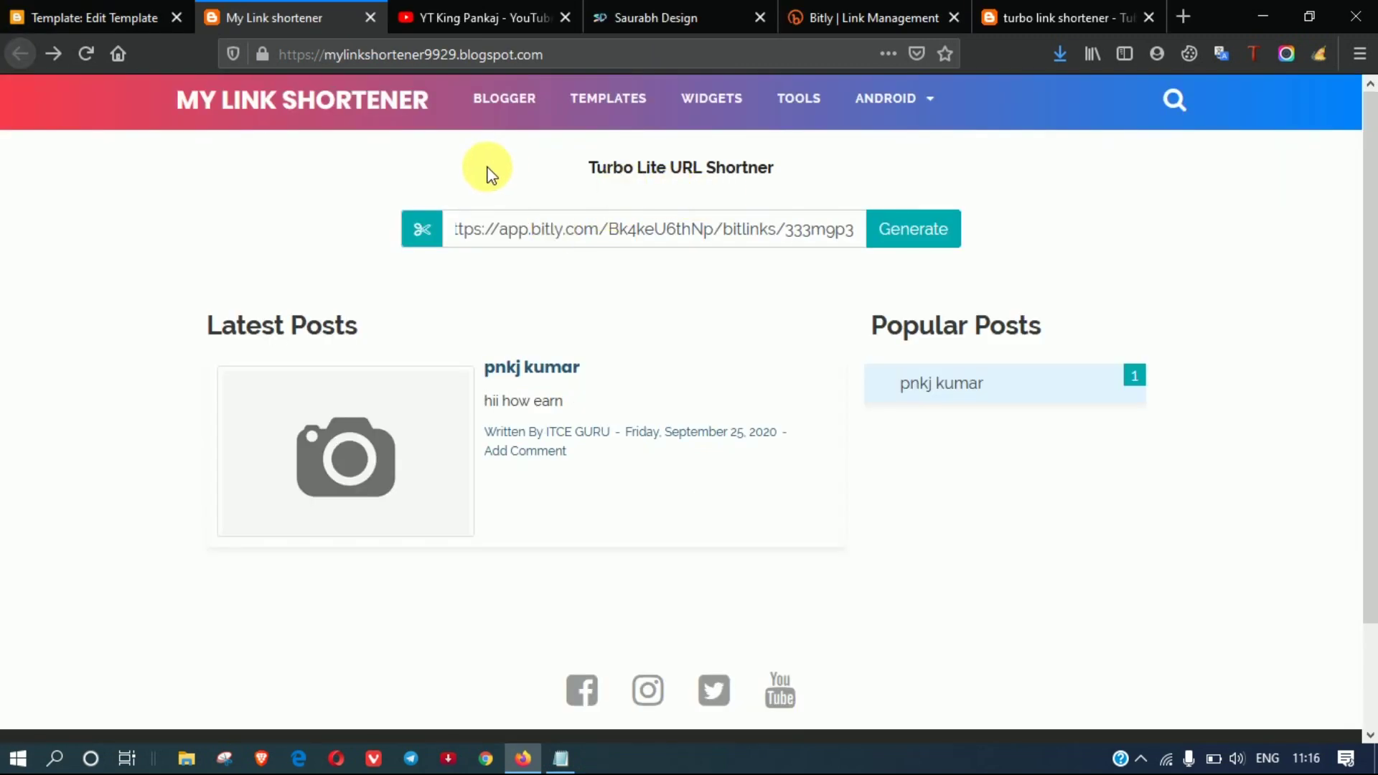
Save the edited template, leave the HTML editor, and go to the Layout page
{"action": "left_click", "coordinate": [184, 10]}
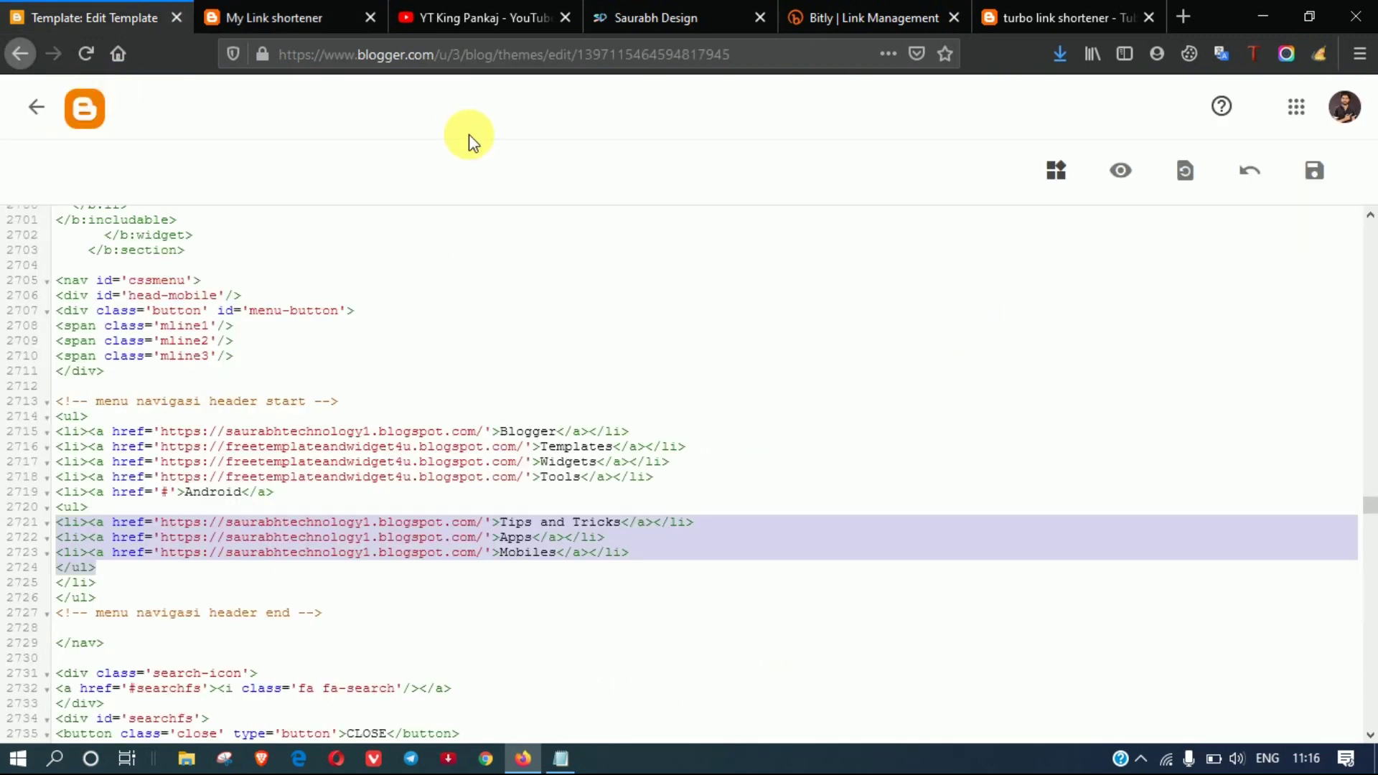
{"action": "left_click", "coordinate": [1311, 191]}
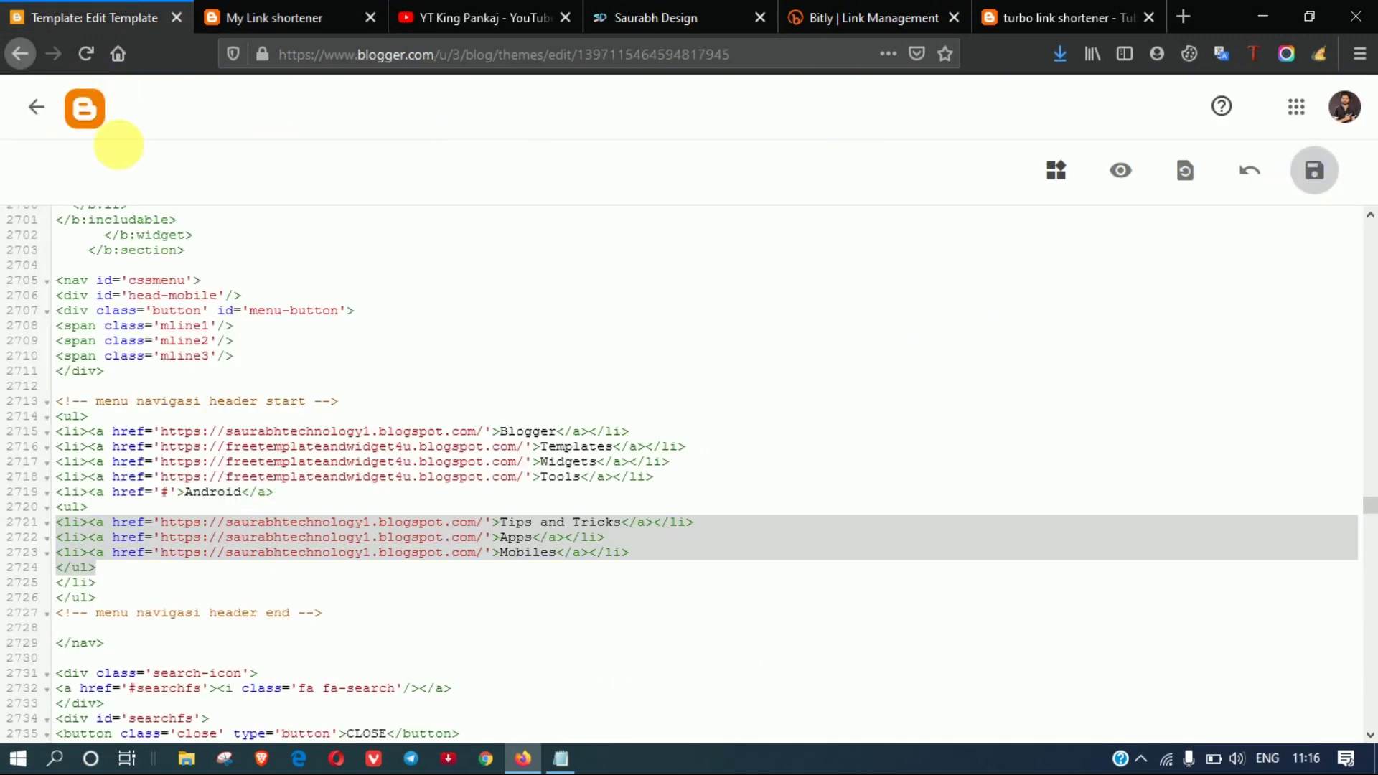
{"action": "left_click", "coordinate": [42, 114]}
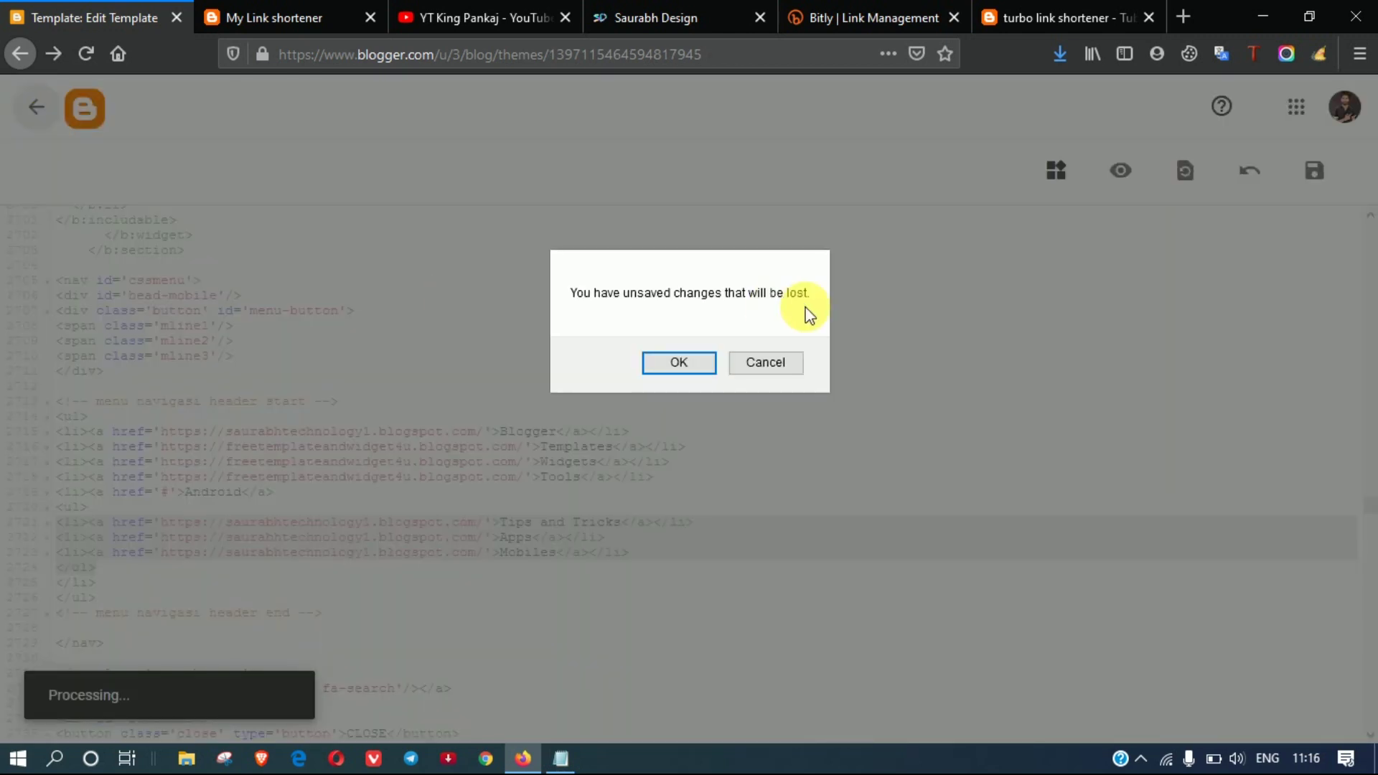
{"action": "left_click", "coordinate": [766, 362]}
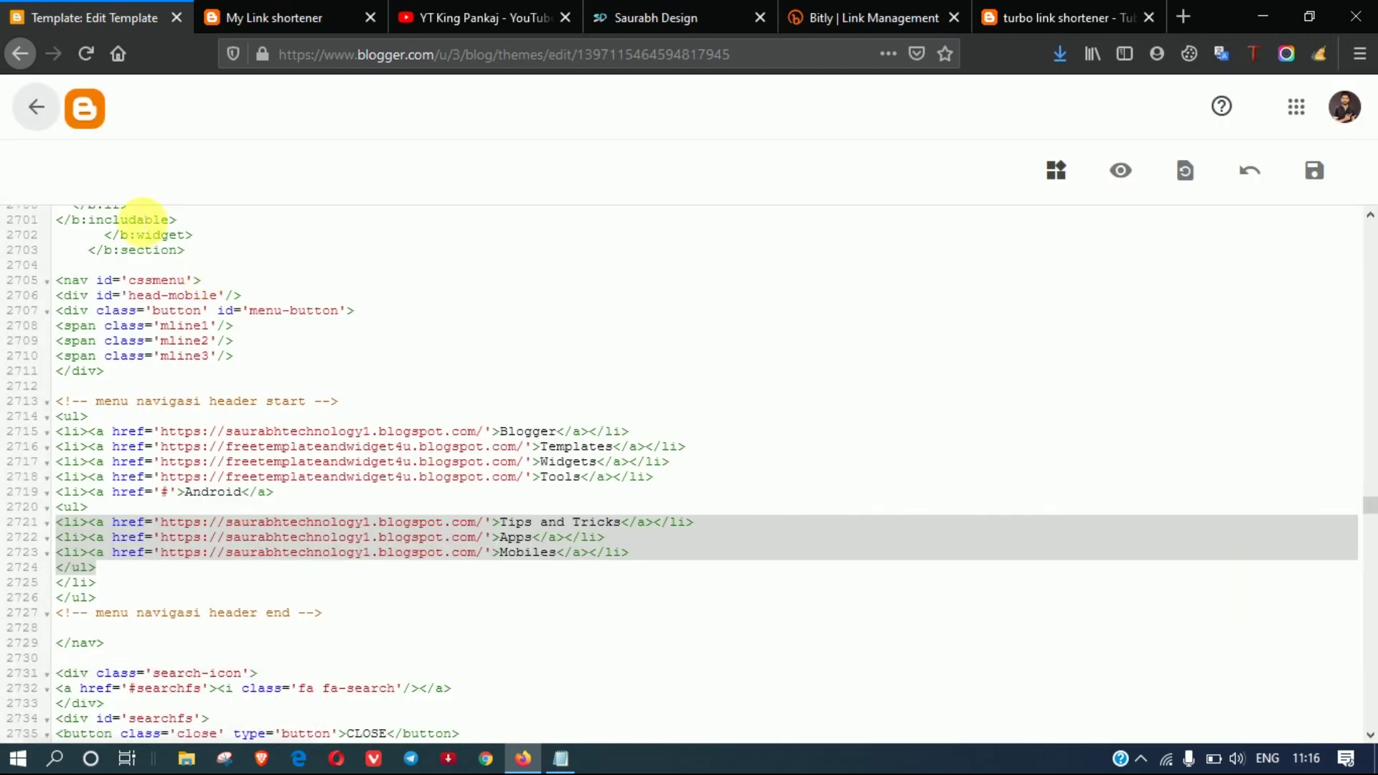
{"action": "left_click", "coordinate": [35, 106]}
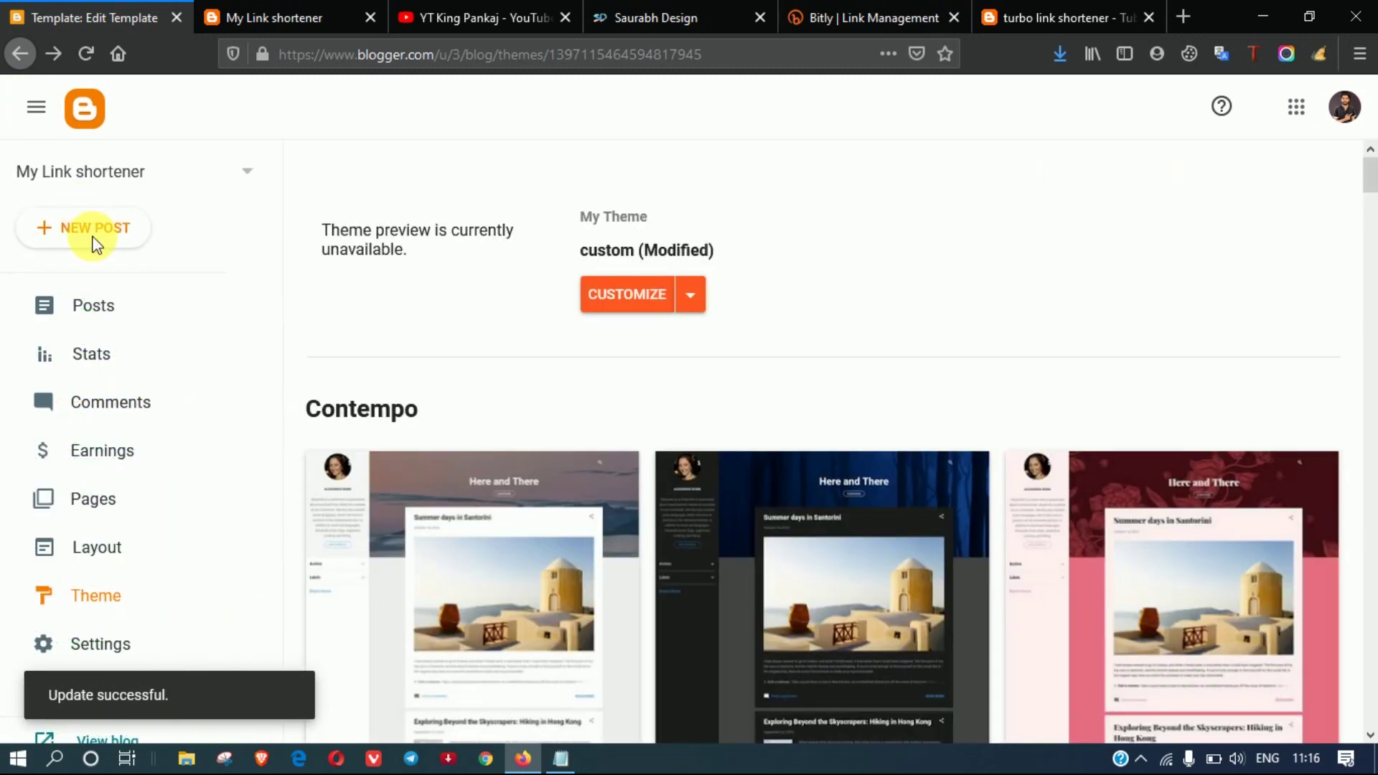
{"action": "left_click", "coordinate": [105, 552]}
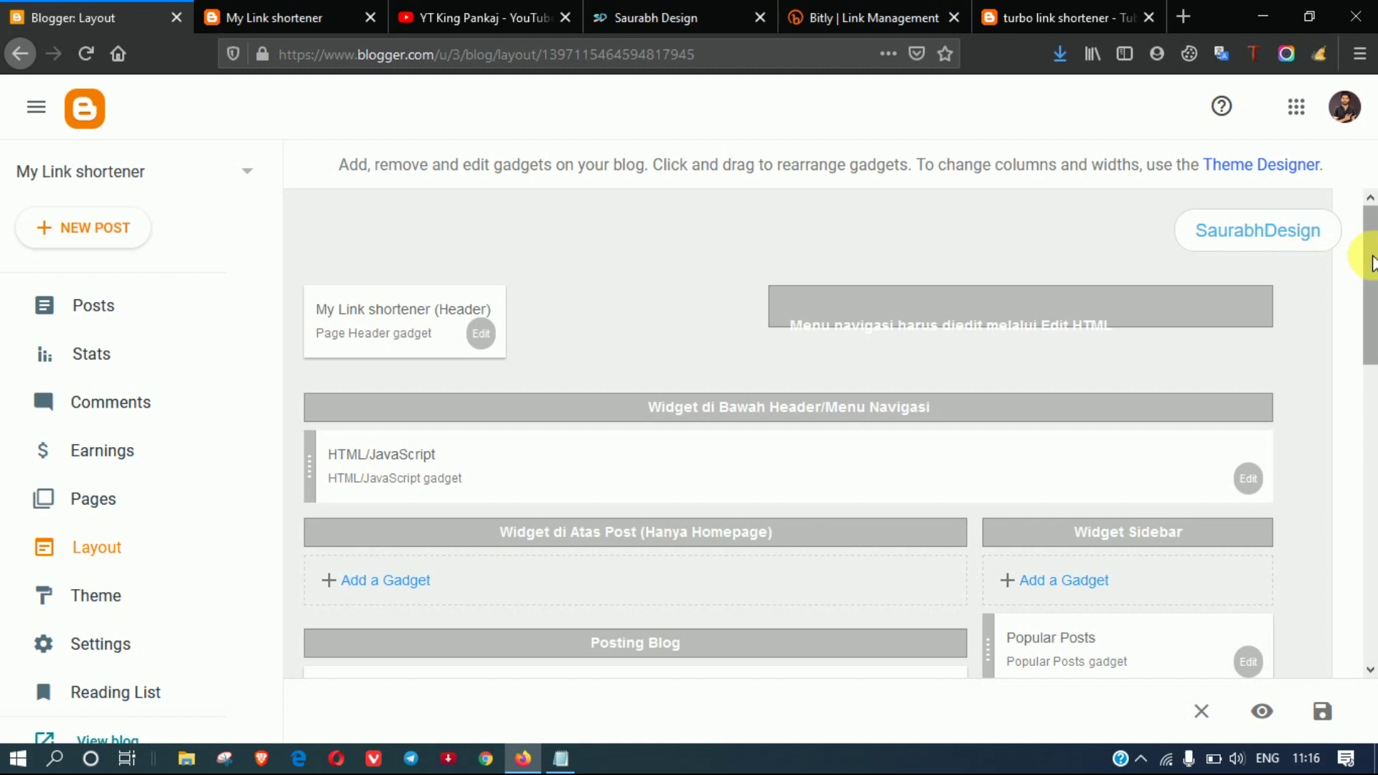
Open the HTML/JavaScript gadget, close it unchanged, and scroll through the Layout page
{"action": "left_click_drag", "start_coordinate": [1373, 262], "coordinate": [1360, 313]}
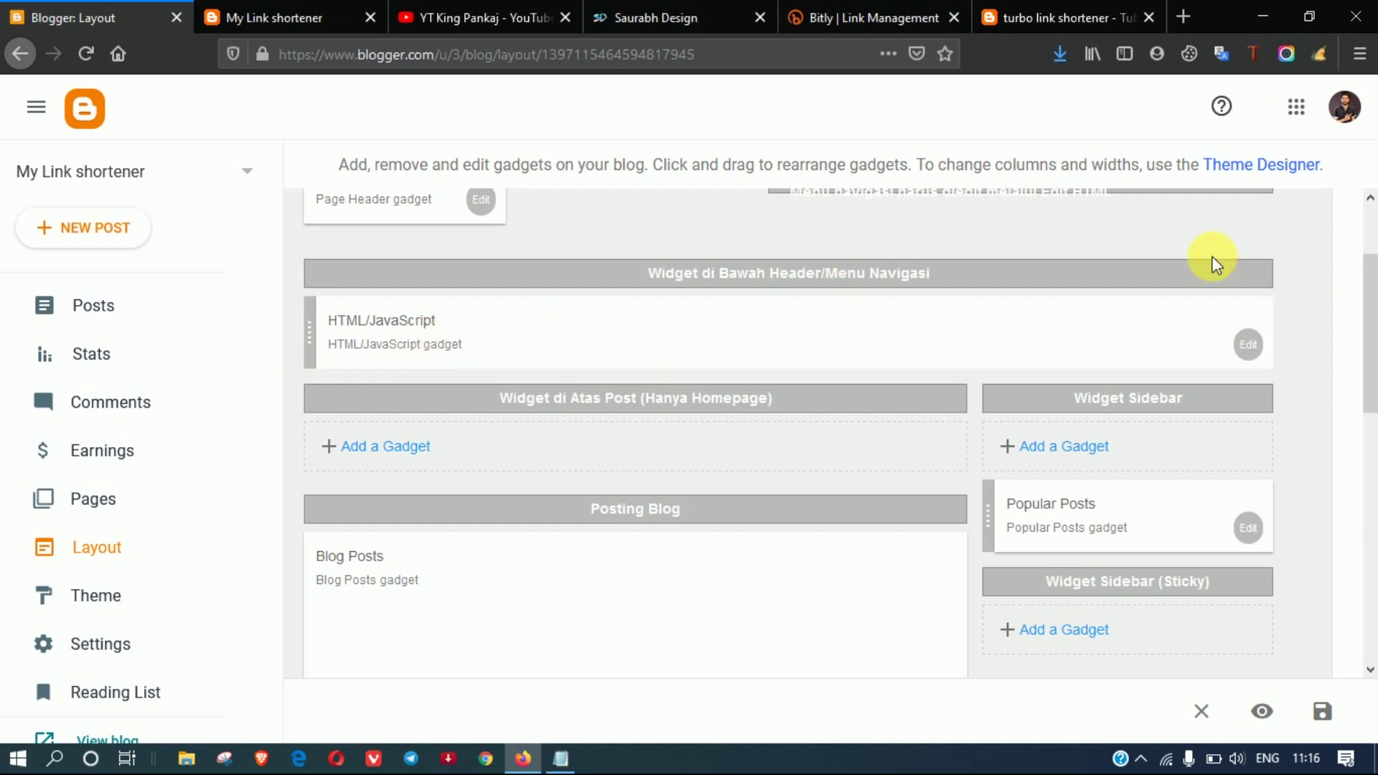
{"action": "left_click", "coordinate": [1250, 344]}
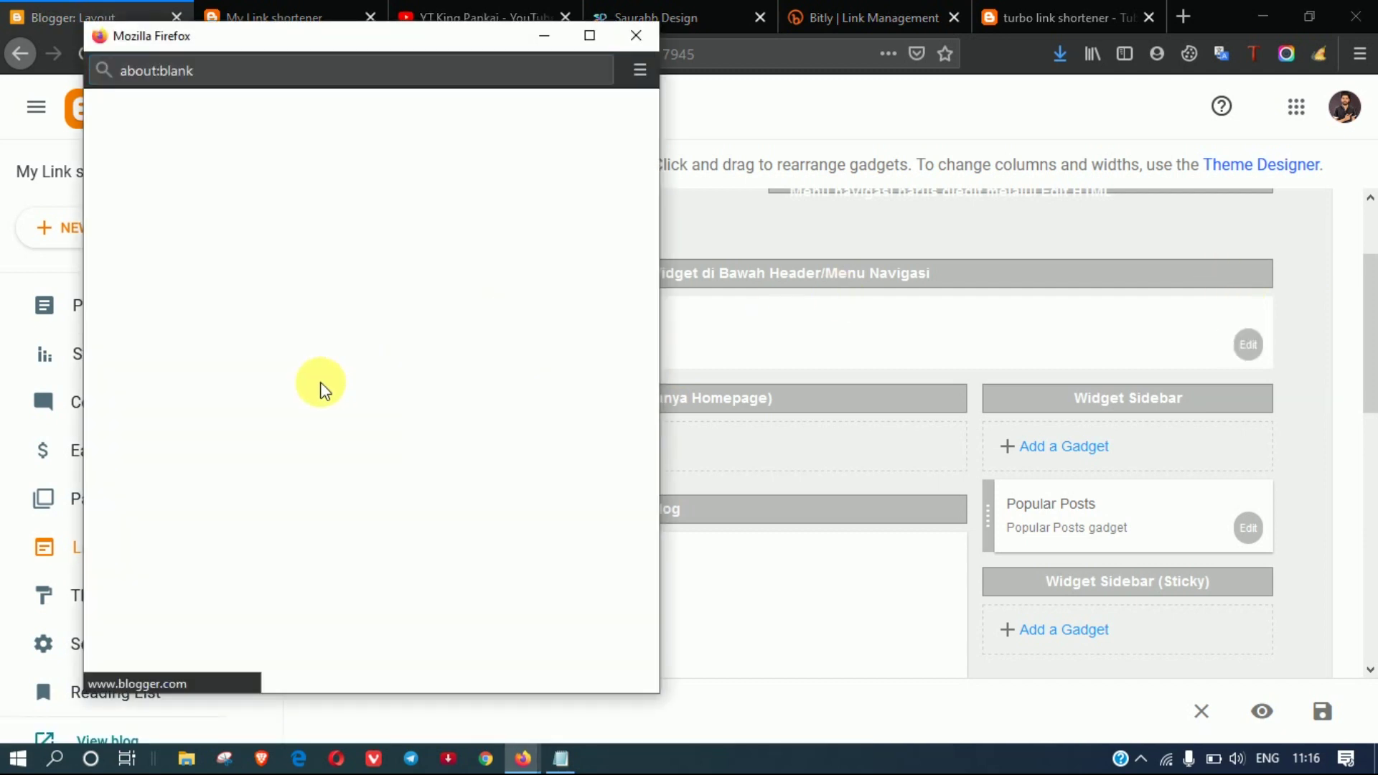
{"action": "left_click", "coordinate": [345, 438]}
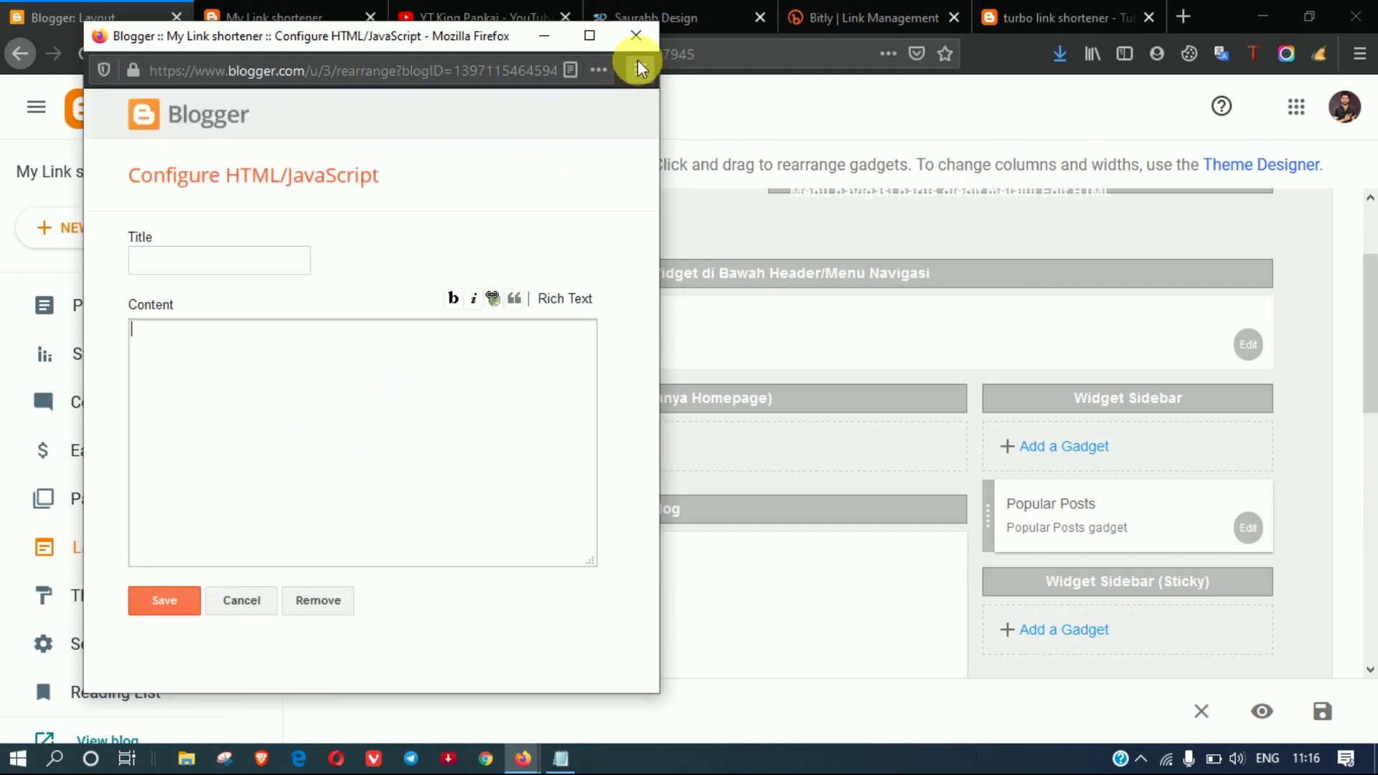
{"action": "left_click", "coordinate": [637, 36]}
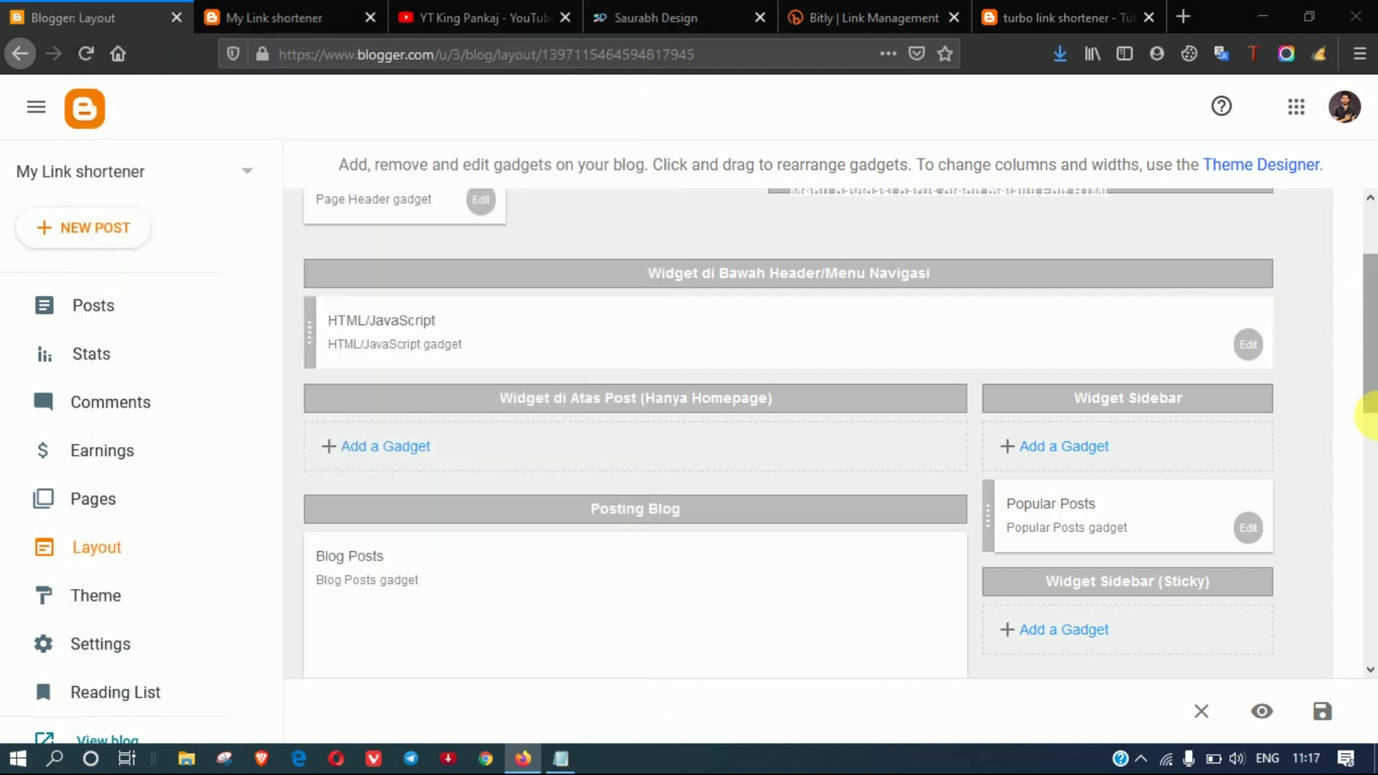
{"action": "scroll", "coordinate": [1370, 415], "scroll_direction": "down", "scroll_amount": 5}
{"action": "scroll", "coordinate": [815, 385], "scroll_direction": "up", "scroll_amount": 4}
{"action": "scroll", "coordinate": [818, 384], "scroll_direction": "down", "scroll_amount": 3}
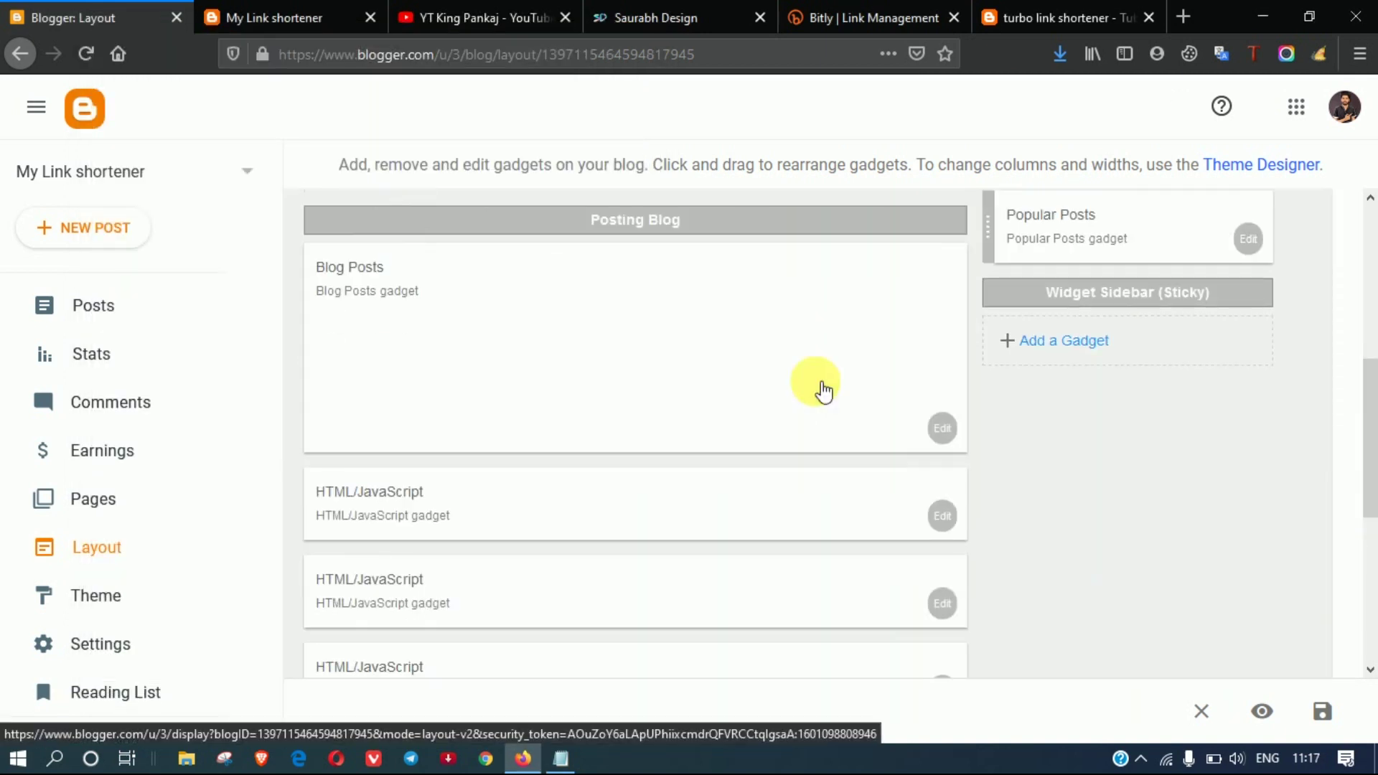
{"action": "scroll", "coordinate": [682, 431], "scroll_direction": "down", "scroll_amount": 1}
{"action": "scroll", "coordinate": [596, 474], "scroll_direction": "down", "scroll_amount": 2}
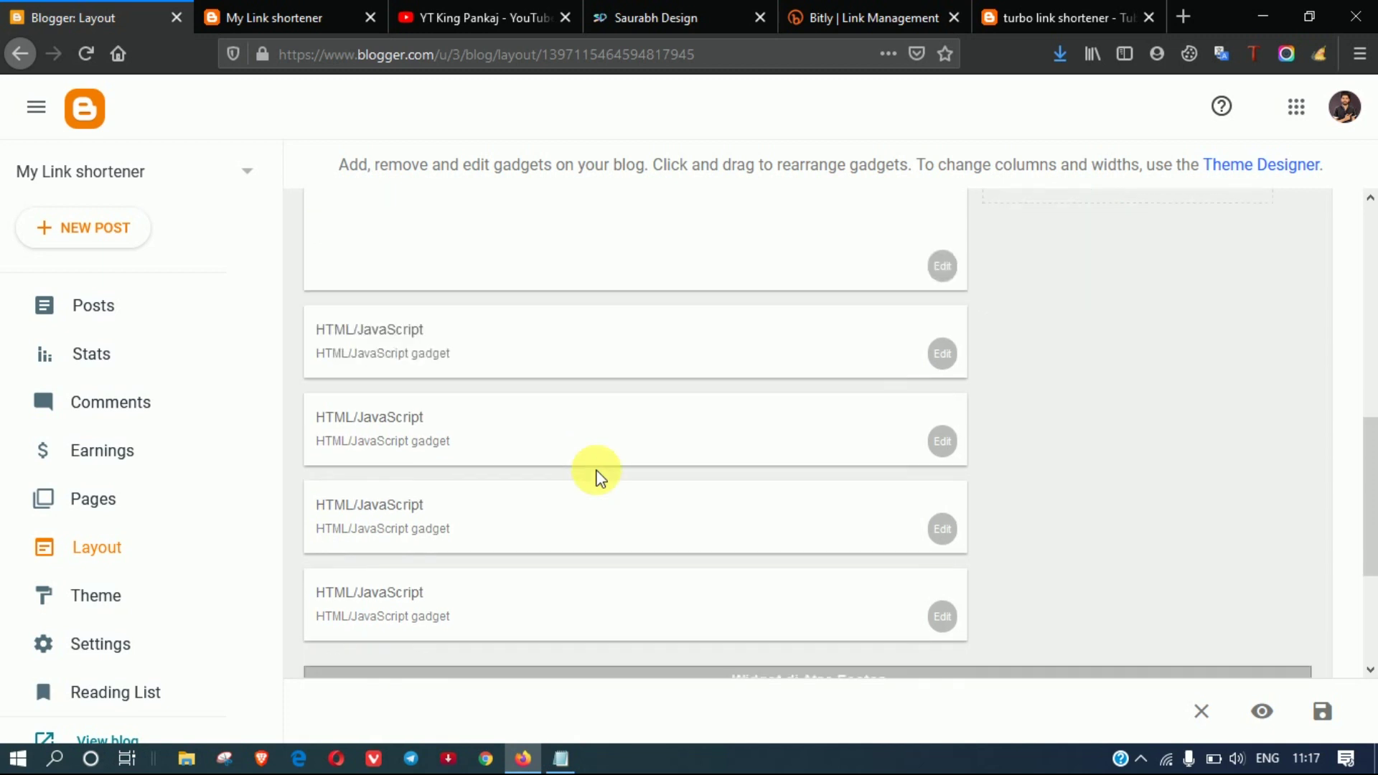
{"action": "scroll", "coordinate": [424, 539], "scroll_direction": "up", "scroll_amount": 1}
{"action": "scroll", "coordinate": [406, 613], "scroll_direction": "down", "scroll_amount": 1}
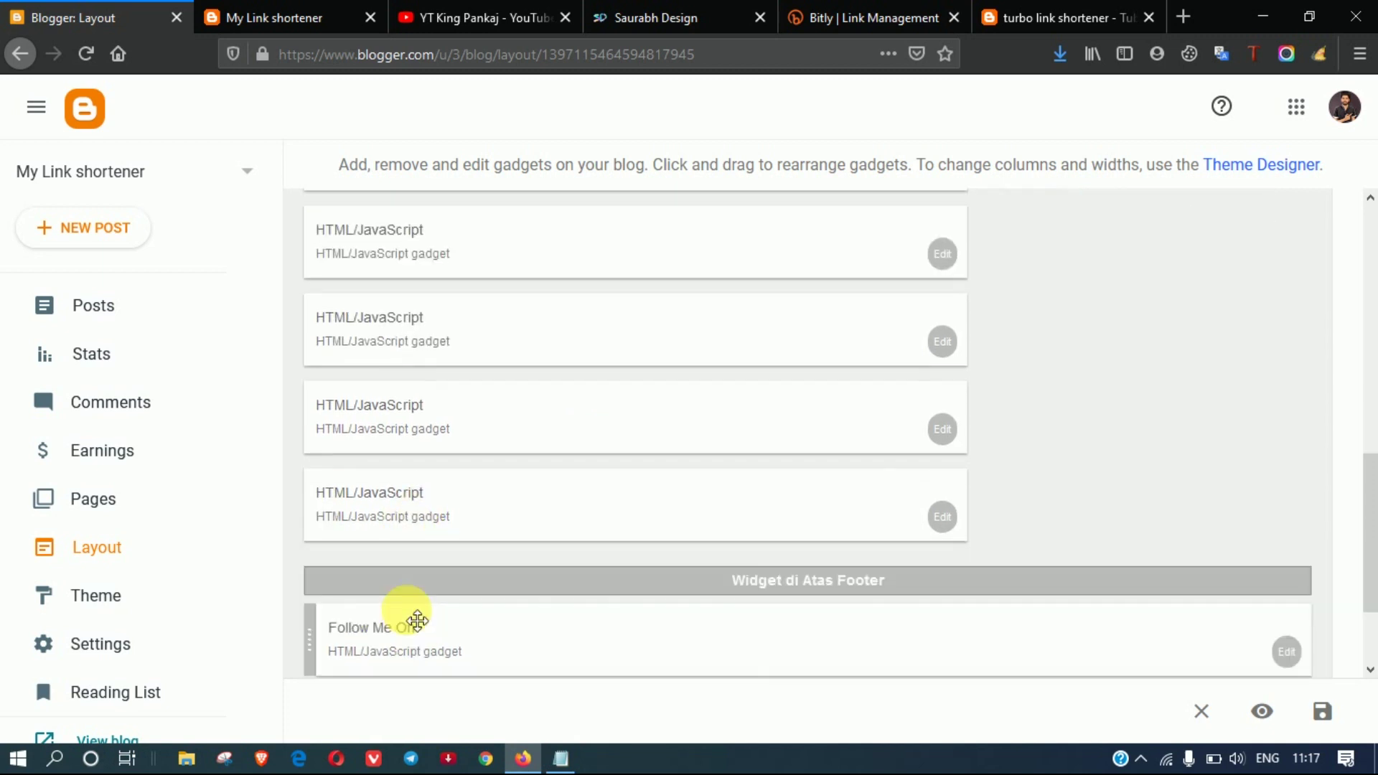
{"action": "scroll", "coordinate": [924, 507], "scroll_direction": "up", "scroll_amount": 10}
{"action": "scroll", "coordinate": [1126, 600], "scroll_direction": "down", "scroll_amount": 3}
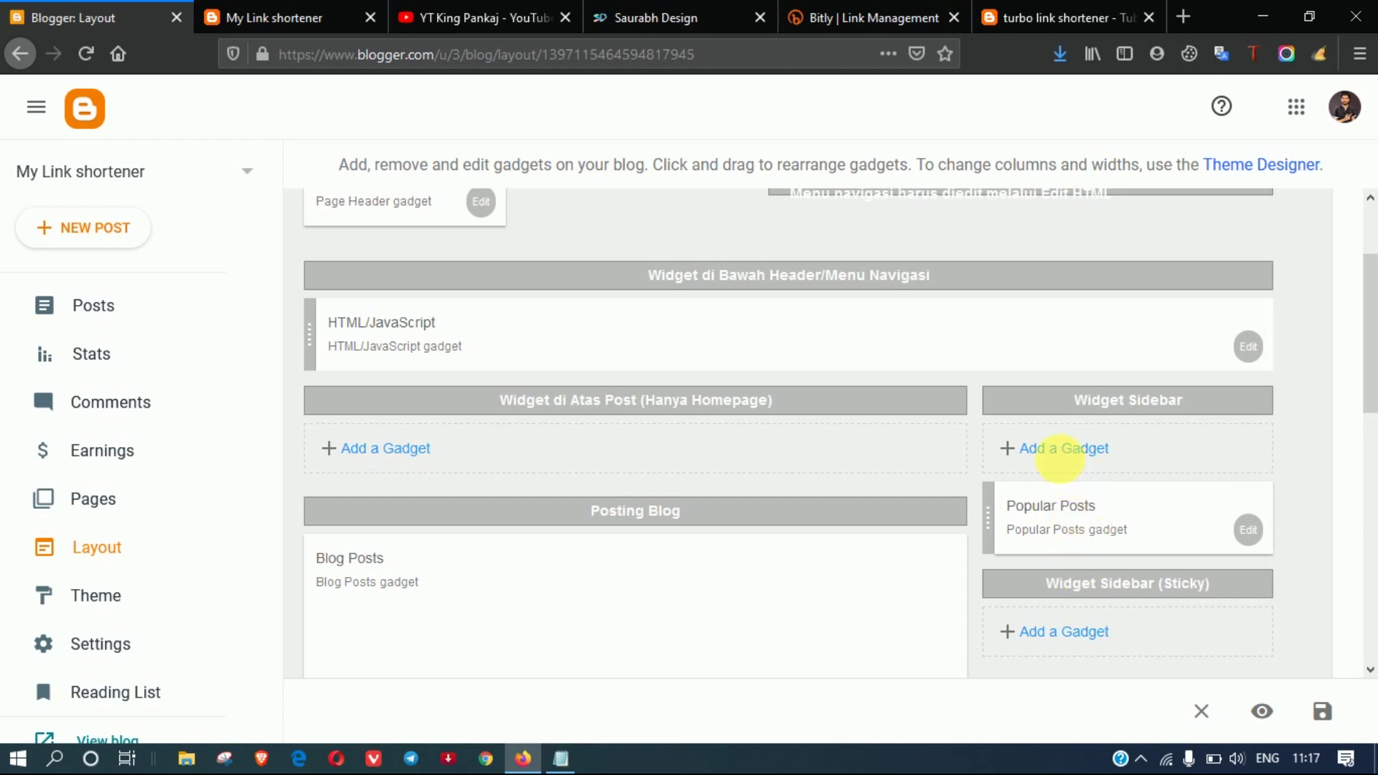
Start adding an HTML/JavaScript gadget to the Widget Sidebar, then close it without adding
{"action": "left_click", "coordinate": [1063, 457]}
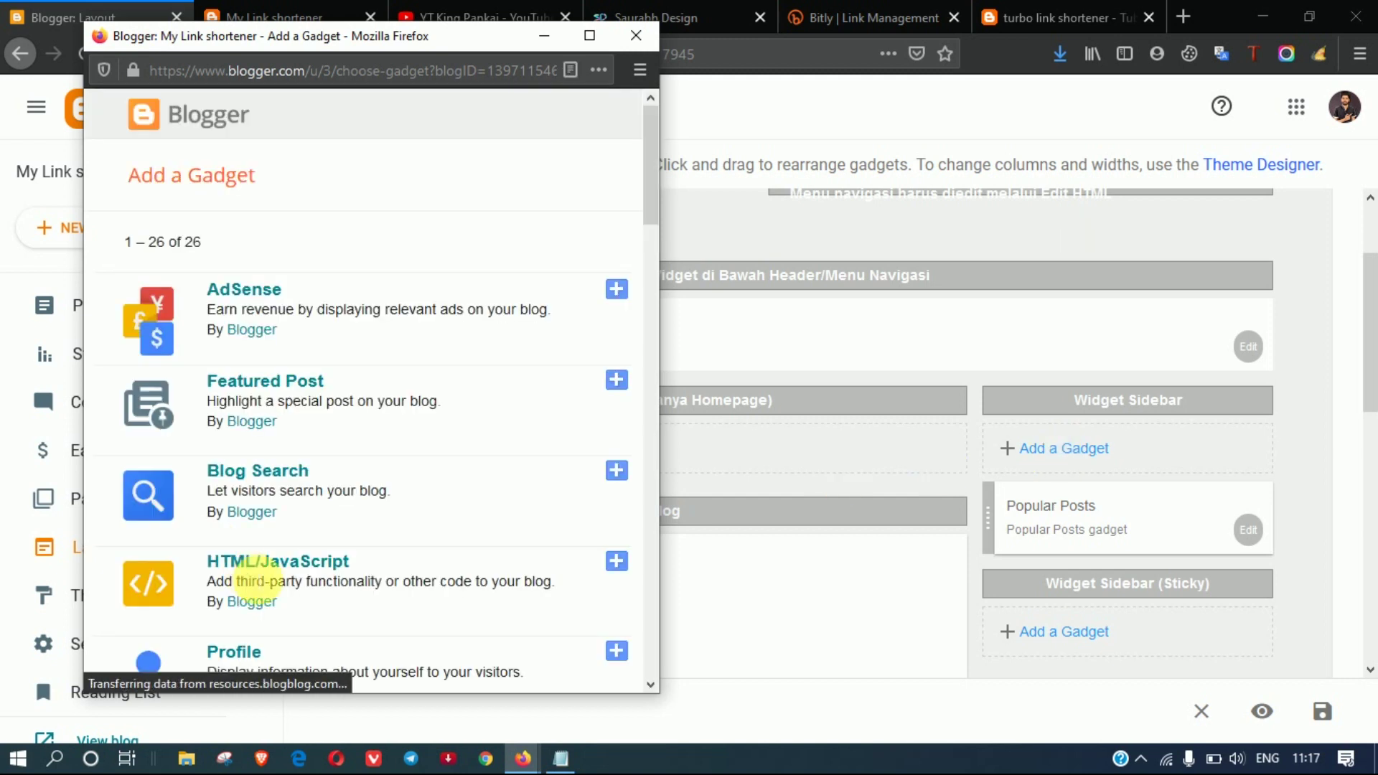
{"action": "left_click", "coordinate": [263, 567]}
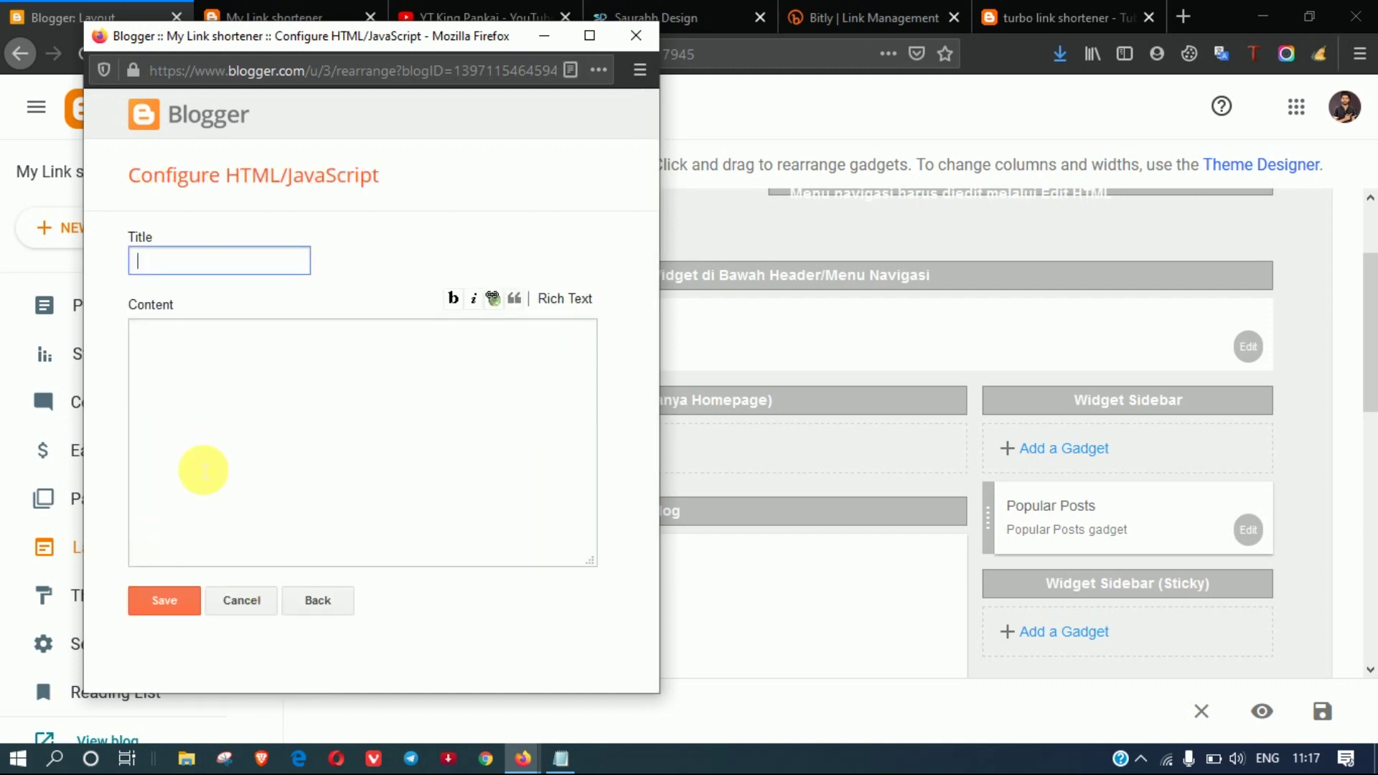
{"action": "left_click", "coordinate": [248, 415]}
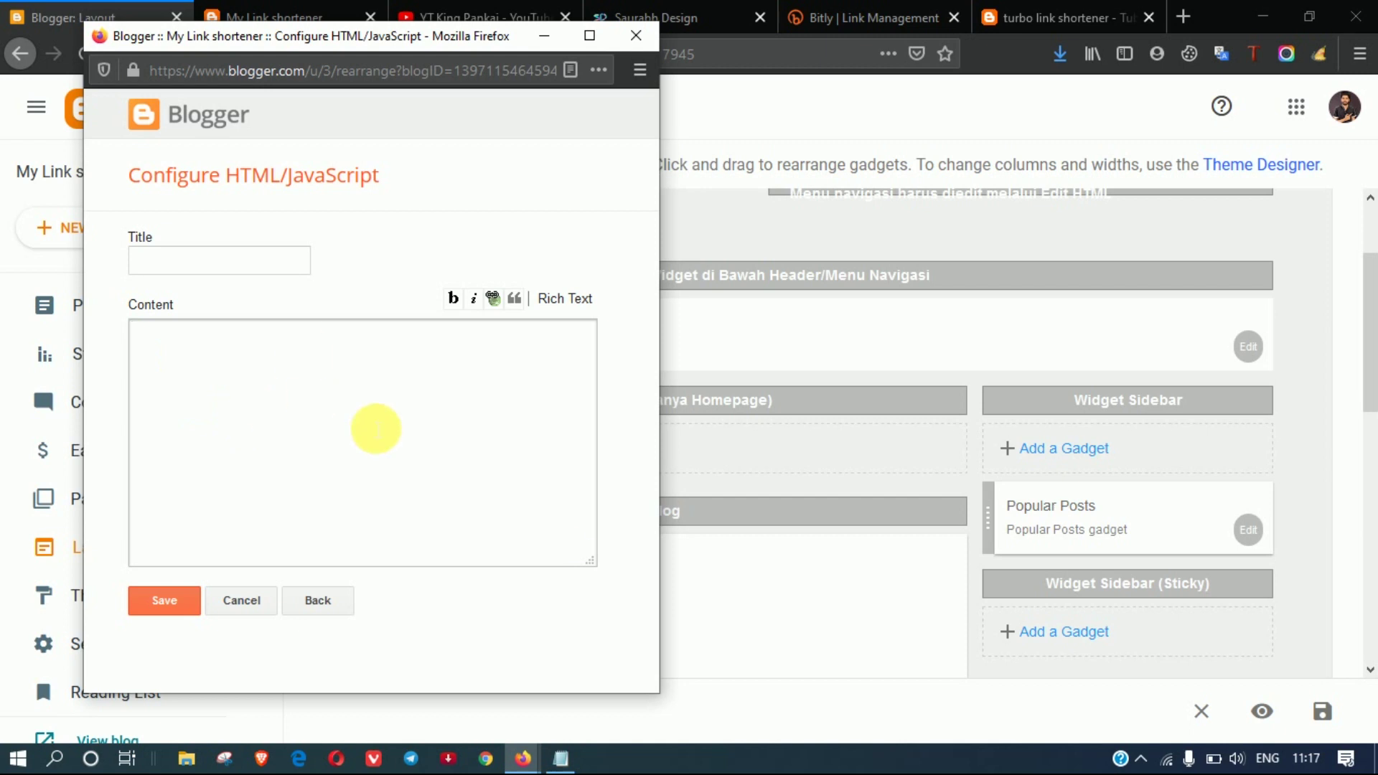
{"action": "left_click", "coordinate": [636, 36]}
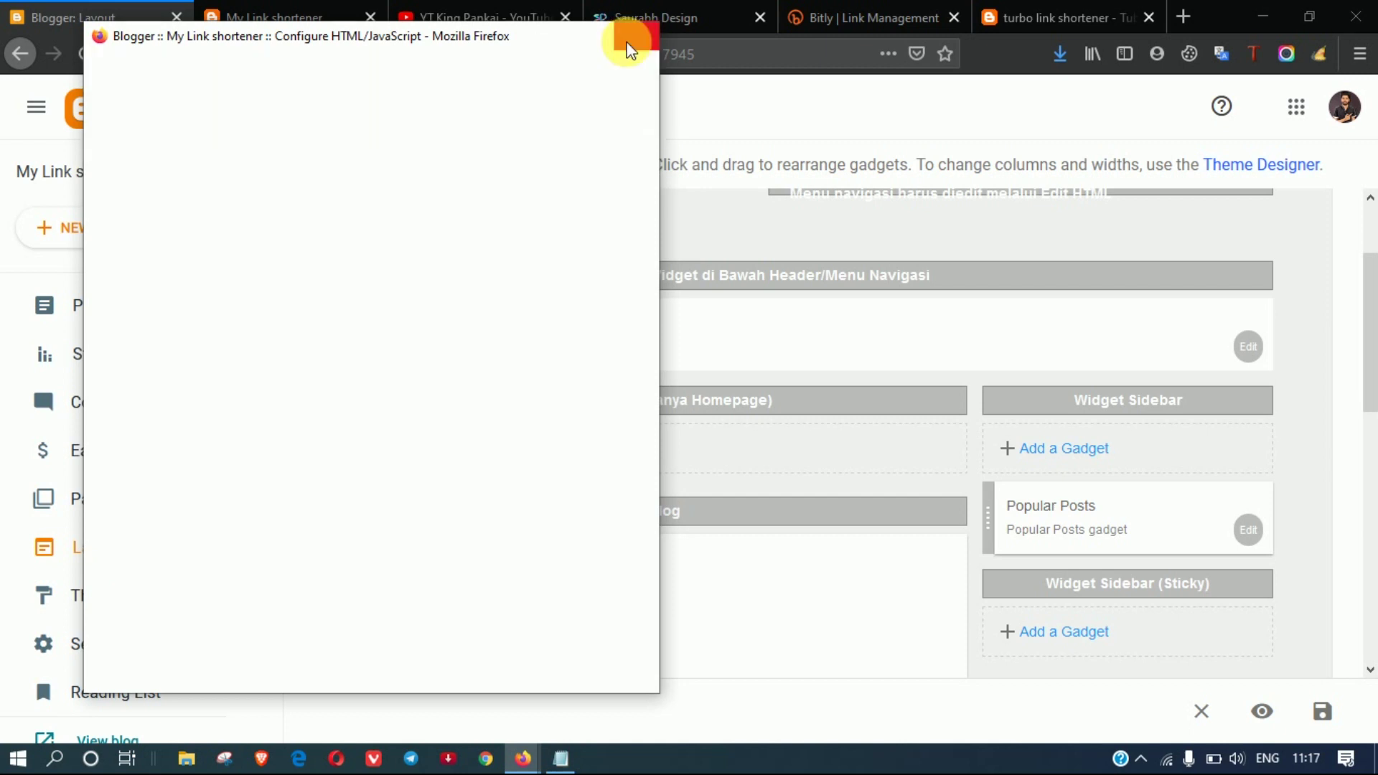
{"action": "scroll", "coordinate": [628, 398], "scroll_direction": "down", "scroll_amount": 5}
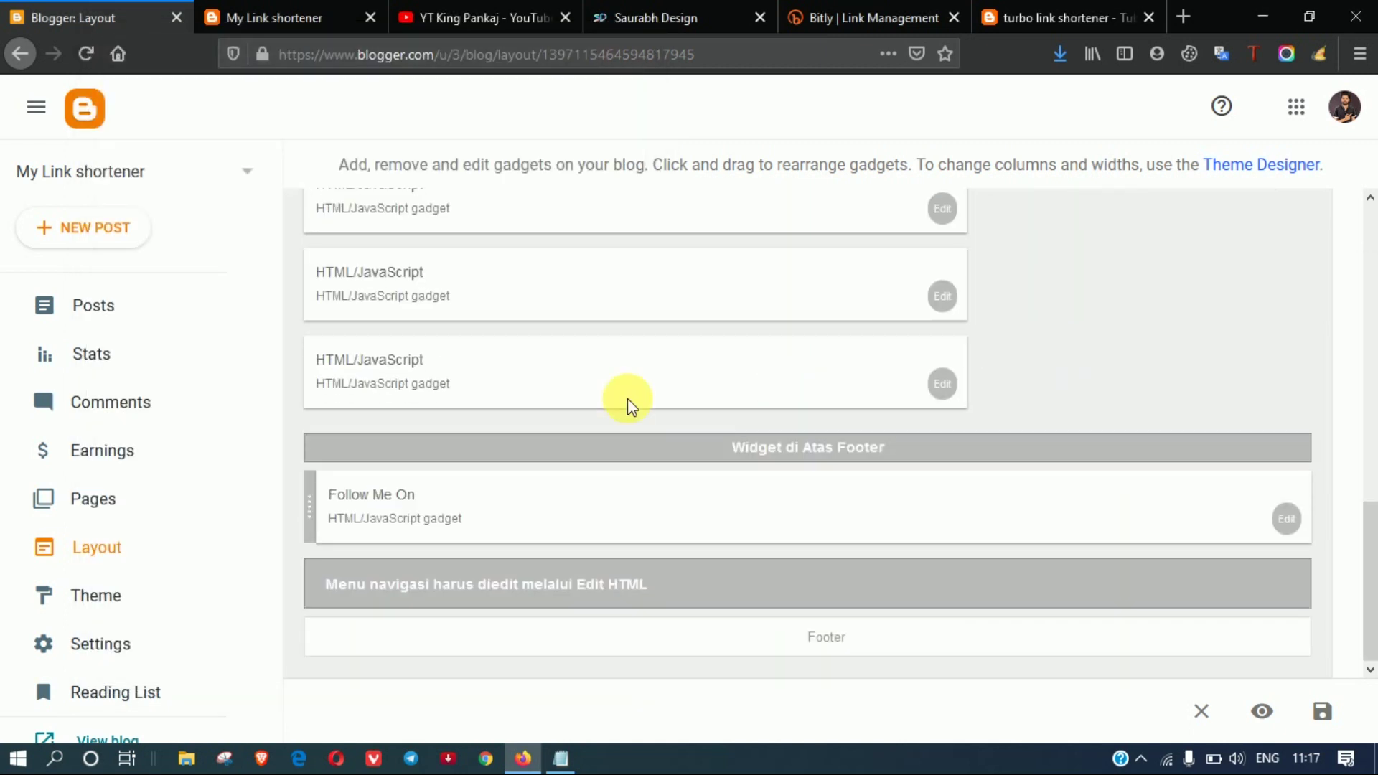
Open the Follow Me On gadget's settings and check the live blog's footer social icons
{"action": "scroll", "coordinate": [618, 410], "scroll_direction": "down", "scroll_amount": 6}
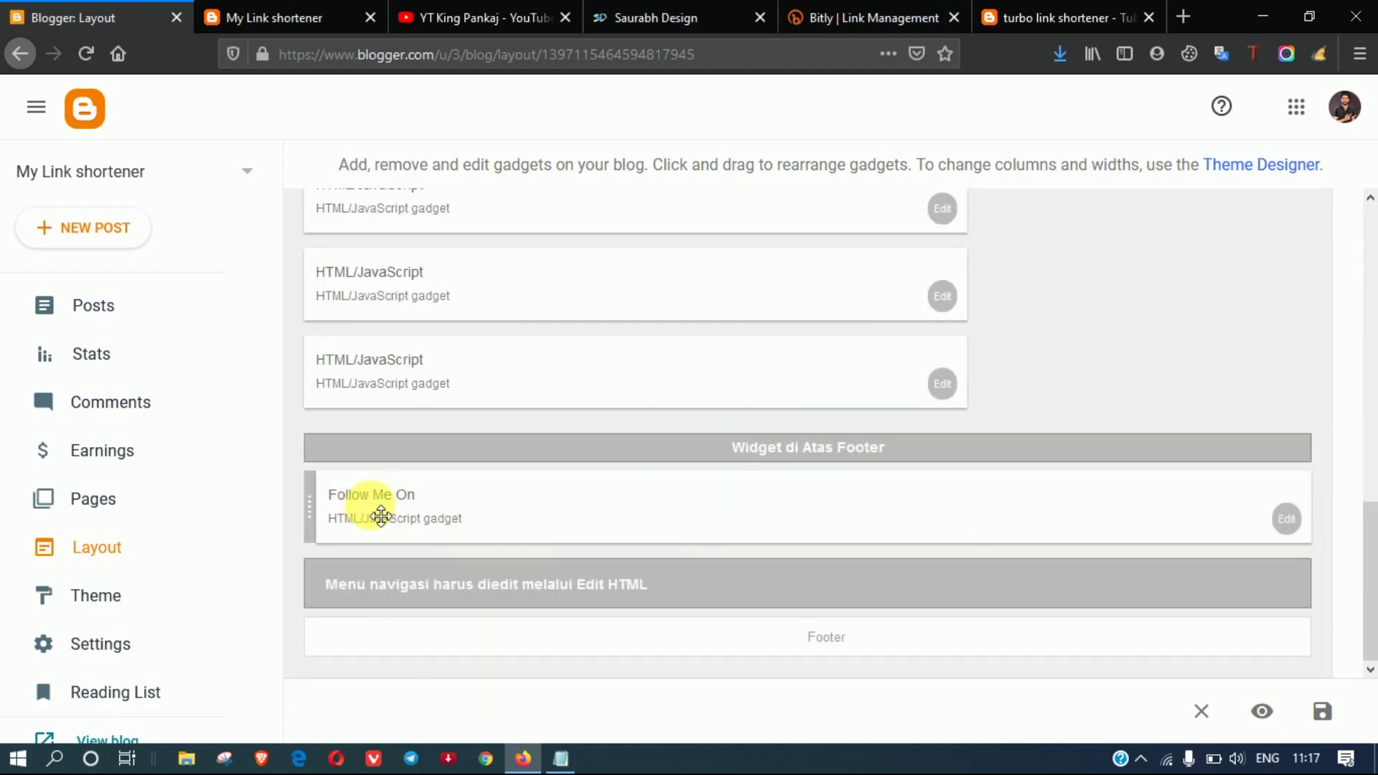
{"action": "left_click", "coordinate": [1287, 529]}
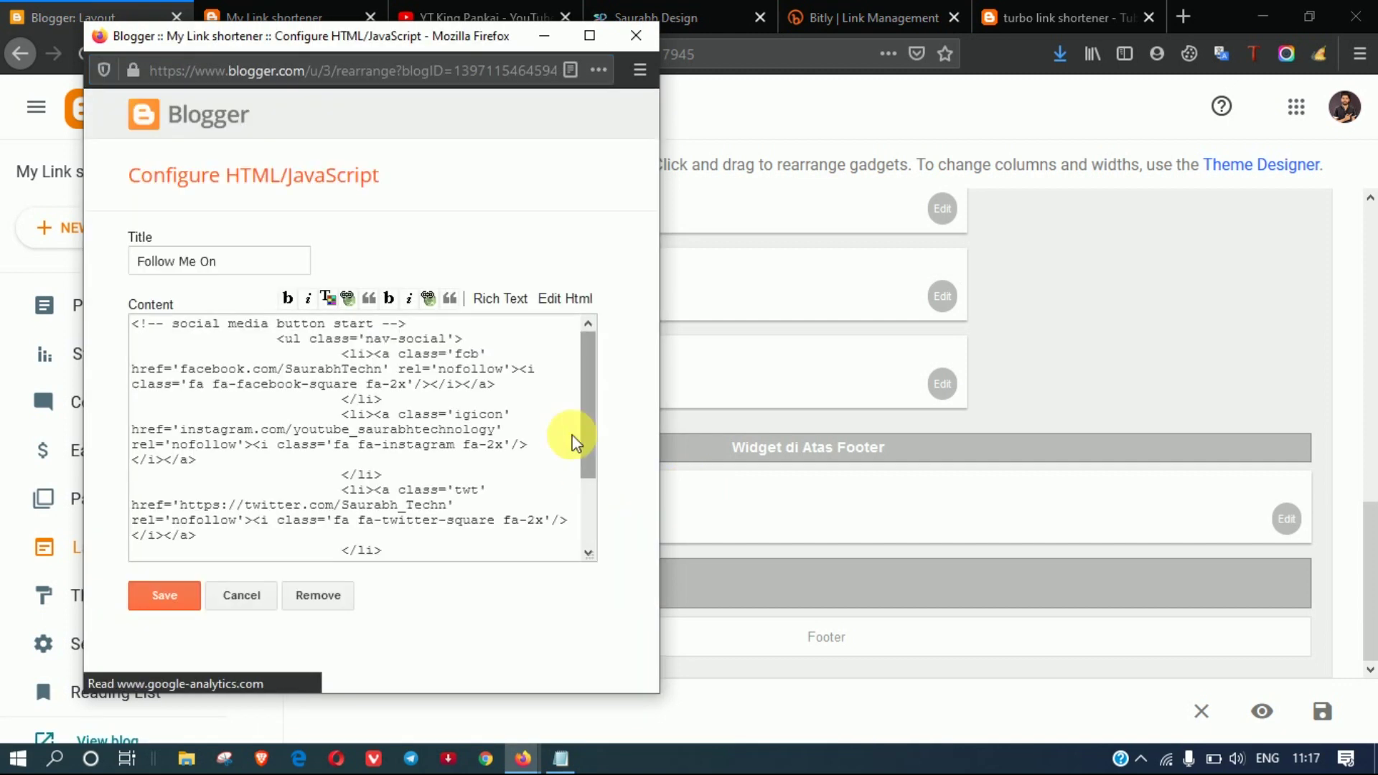
{"action": "left_click", "coordinate": [544, 36]}
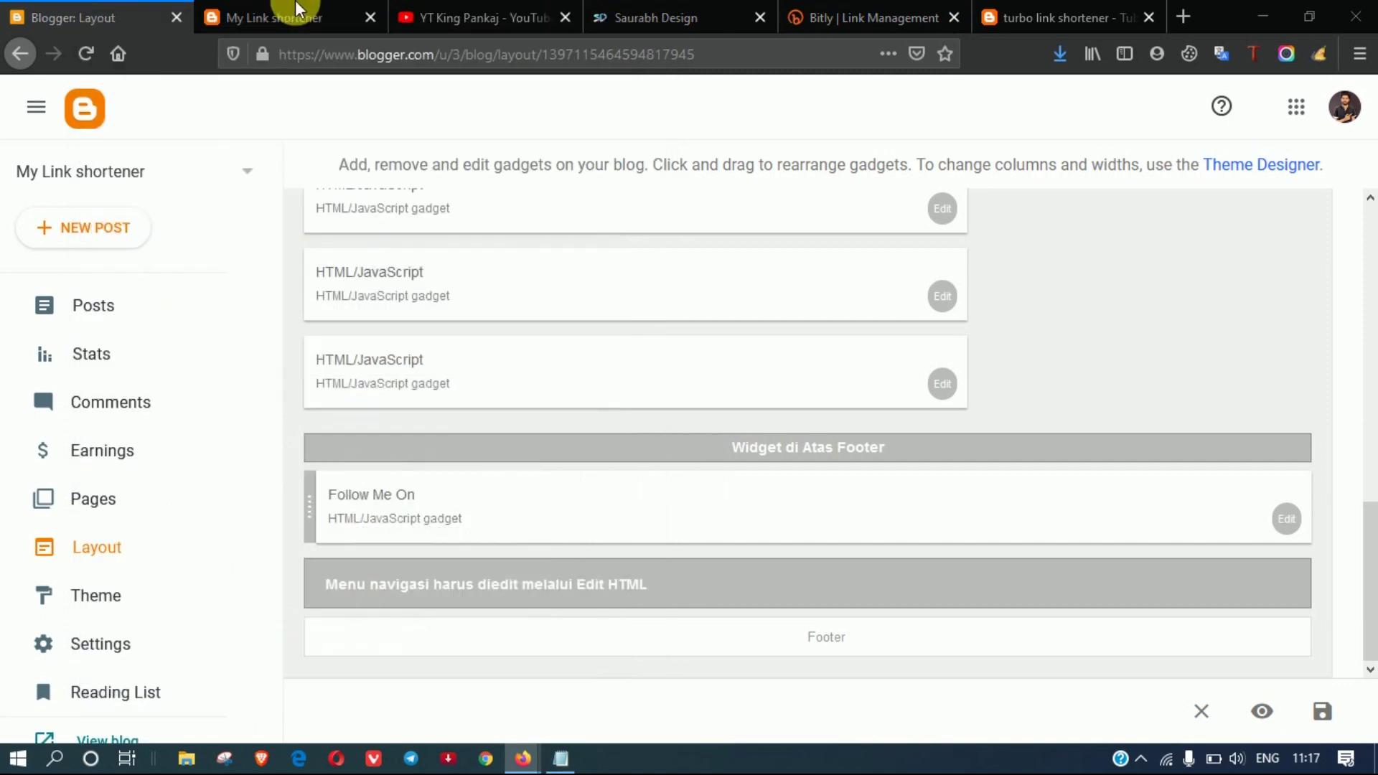
{"action": "key", "text": "ctrl+Tab"}
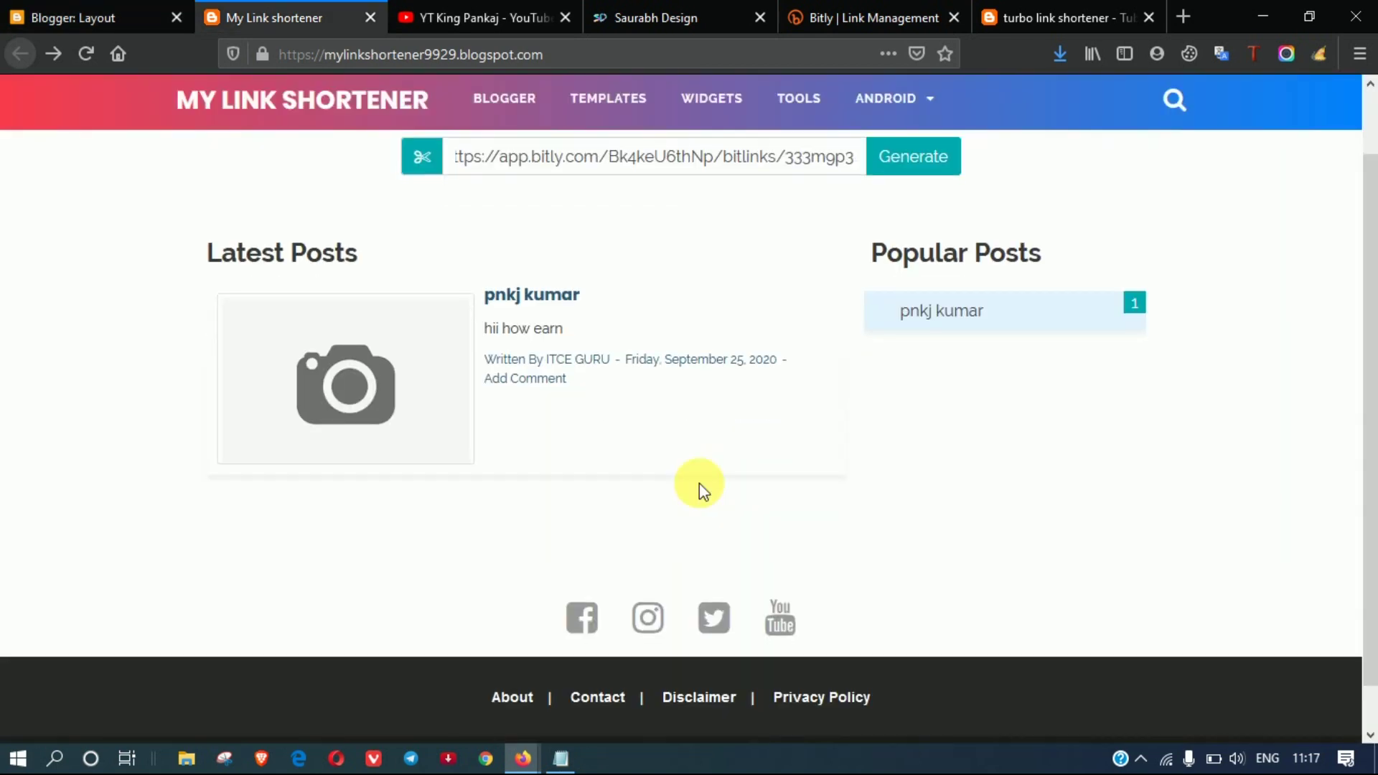
{"action": "scroll", "coordinate": [699, 484], "scroll_direction": "down", "scroll_amount": 2}
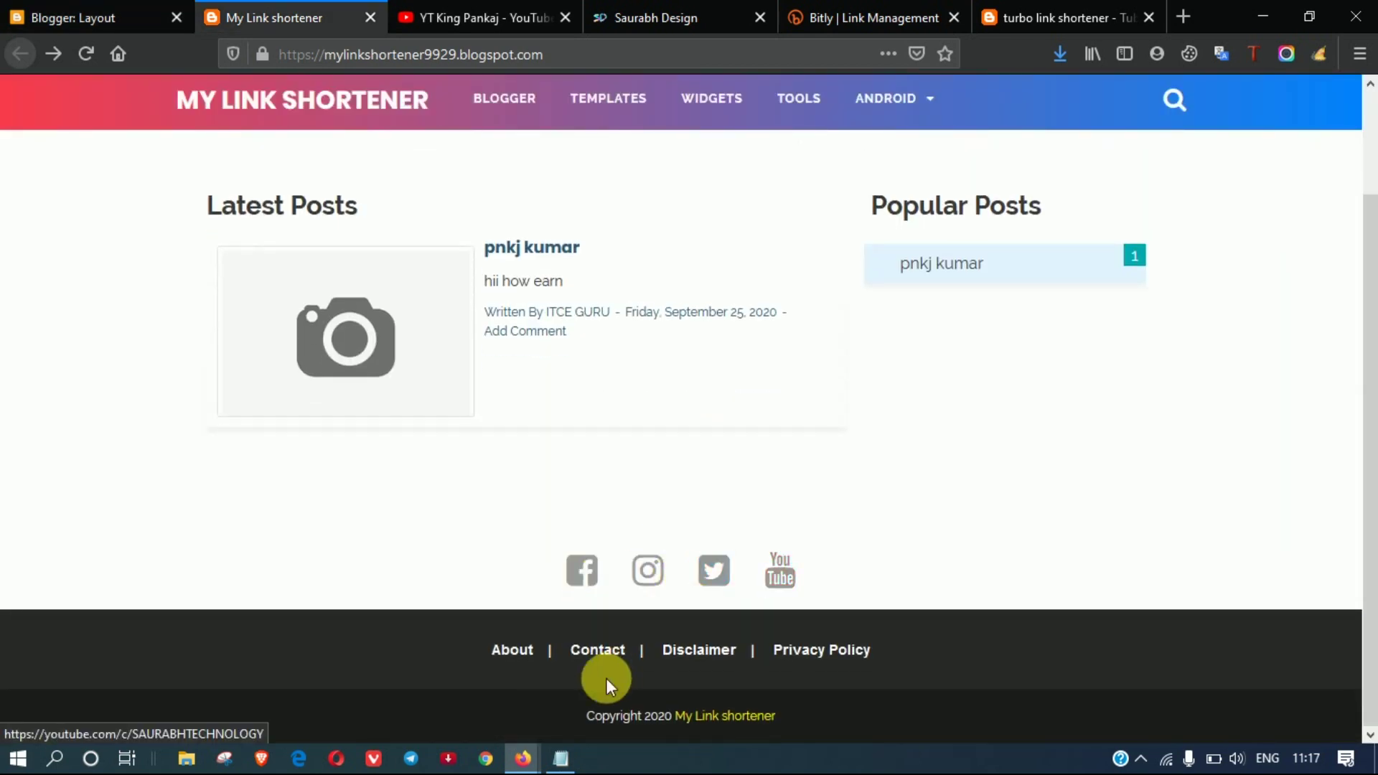
{"action": "mouse_move", "coordinate": [528, 764]}
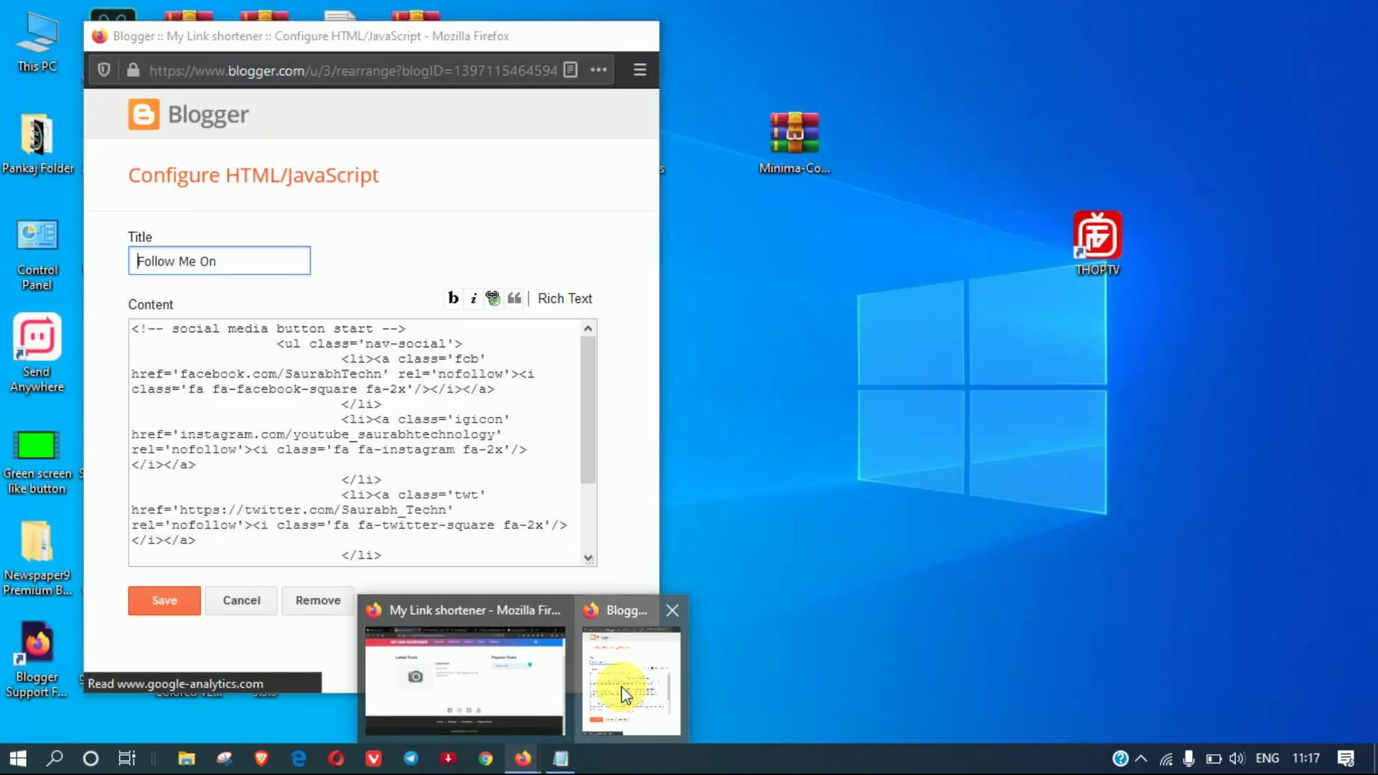
{"action": "left_click", "coordinate": [619, 685]}
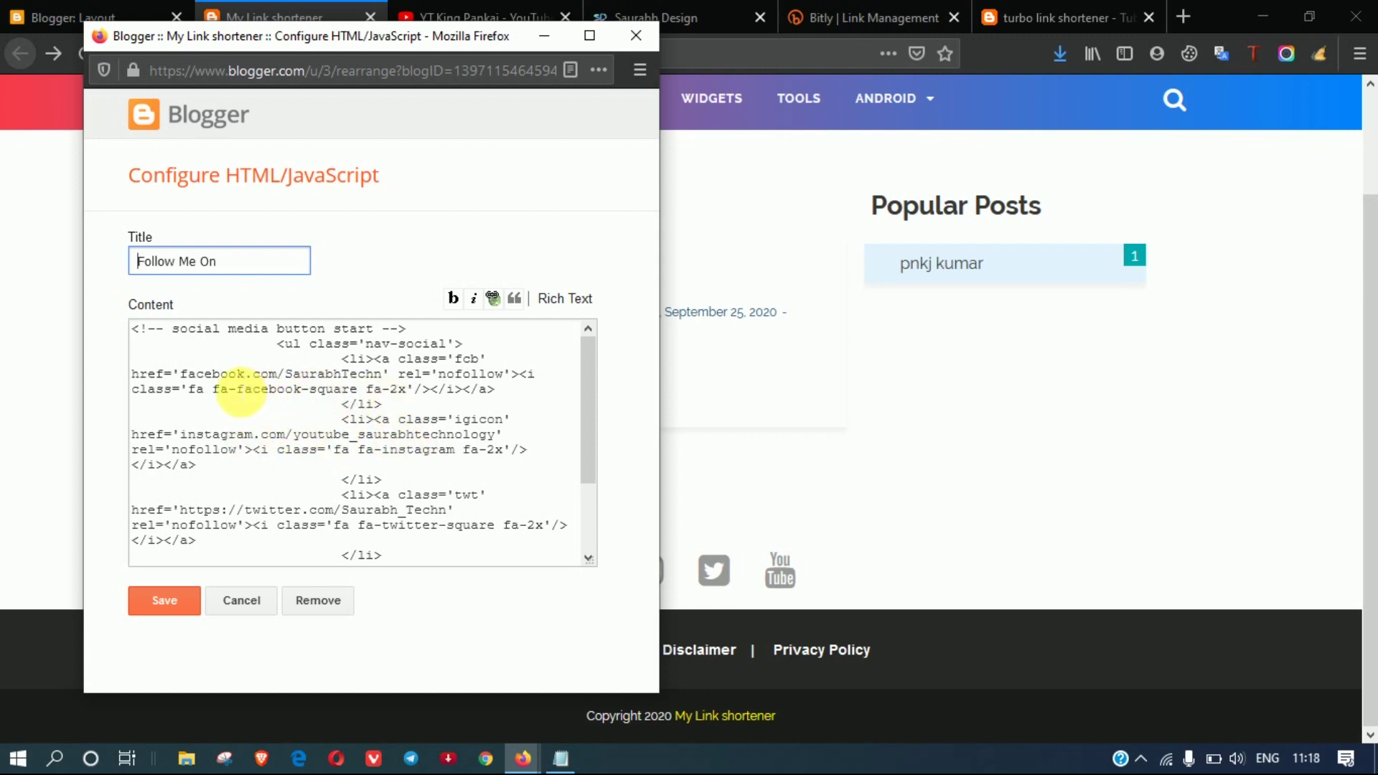
Review the Facebook, Instagram and Twitter links in the gadget code and save it
{"action": "left_click", "coordinate": [303, 389]}
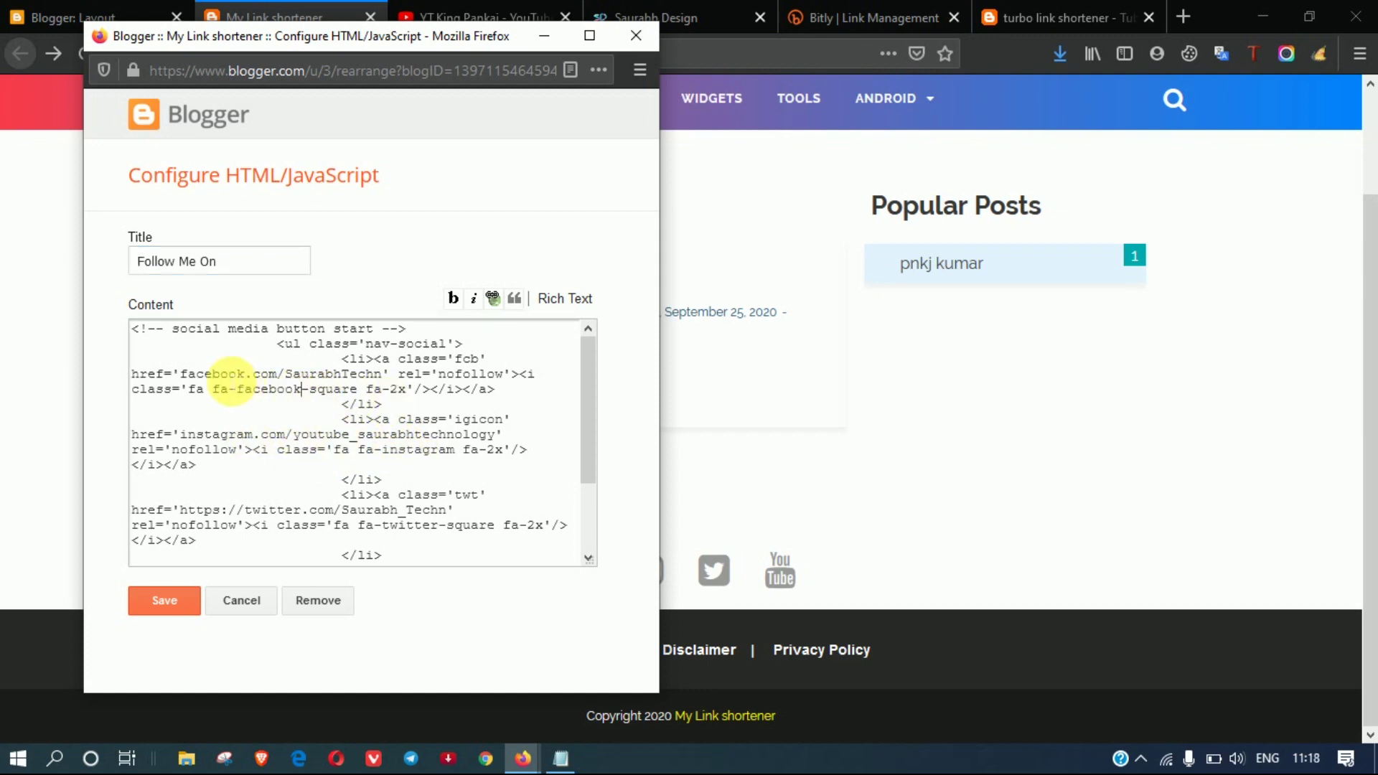
{"action": "left_click_drag", "start_coordinate": [190, 379], "coordinate": [353, 380]}
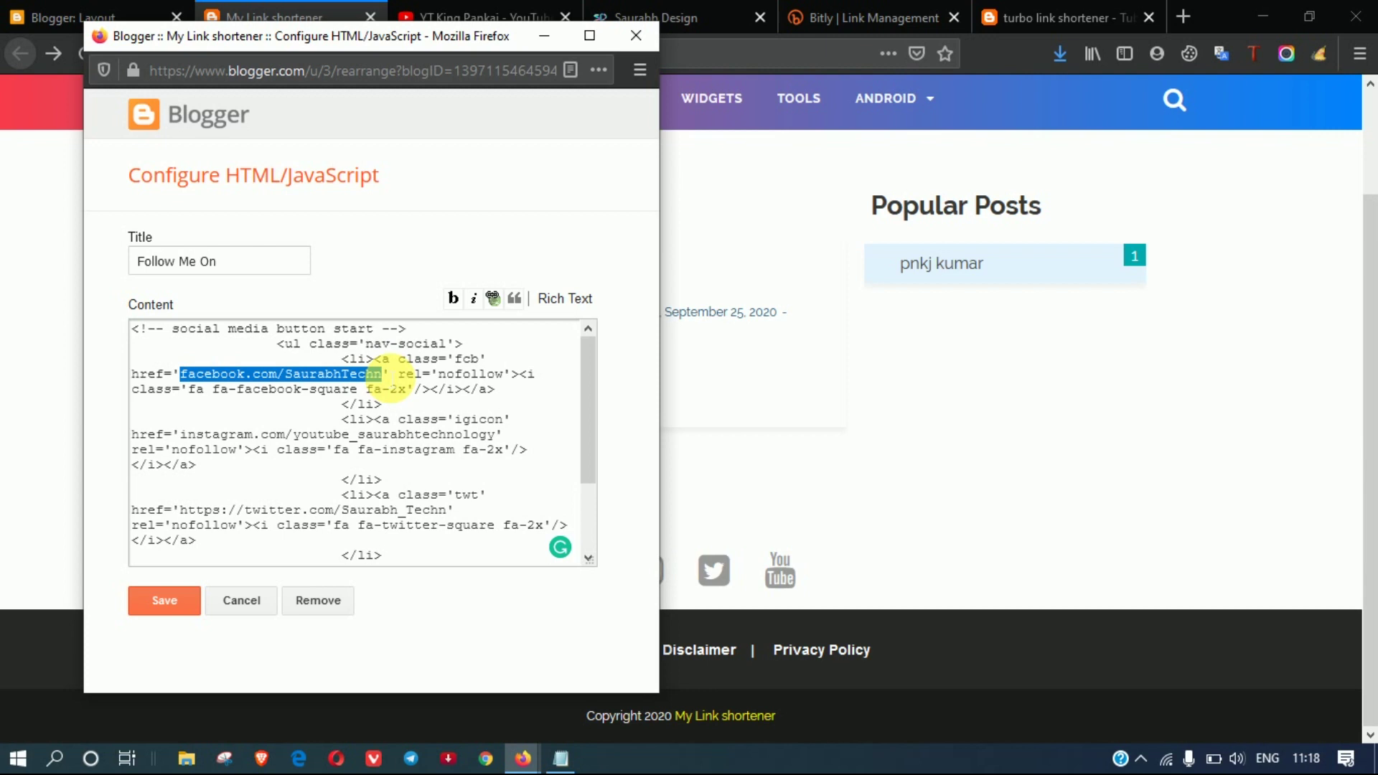
{"action": "left_click_drag", "start_coordinate": [188, 439], "coordinate": [505, 442]}
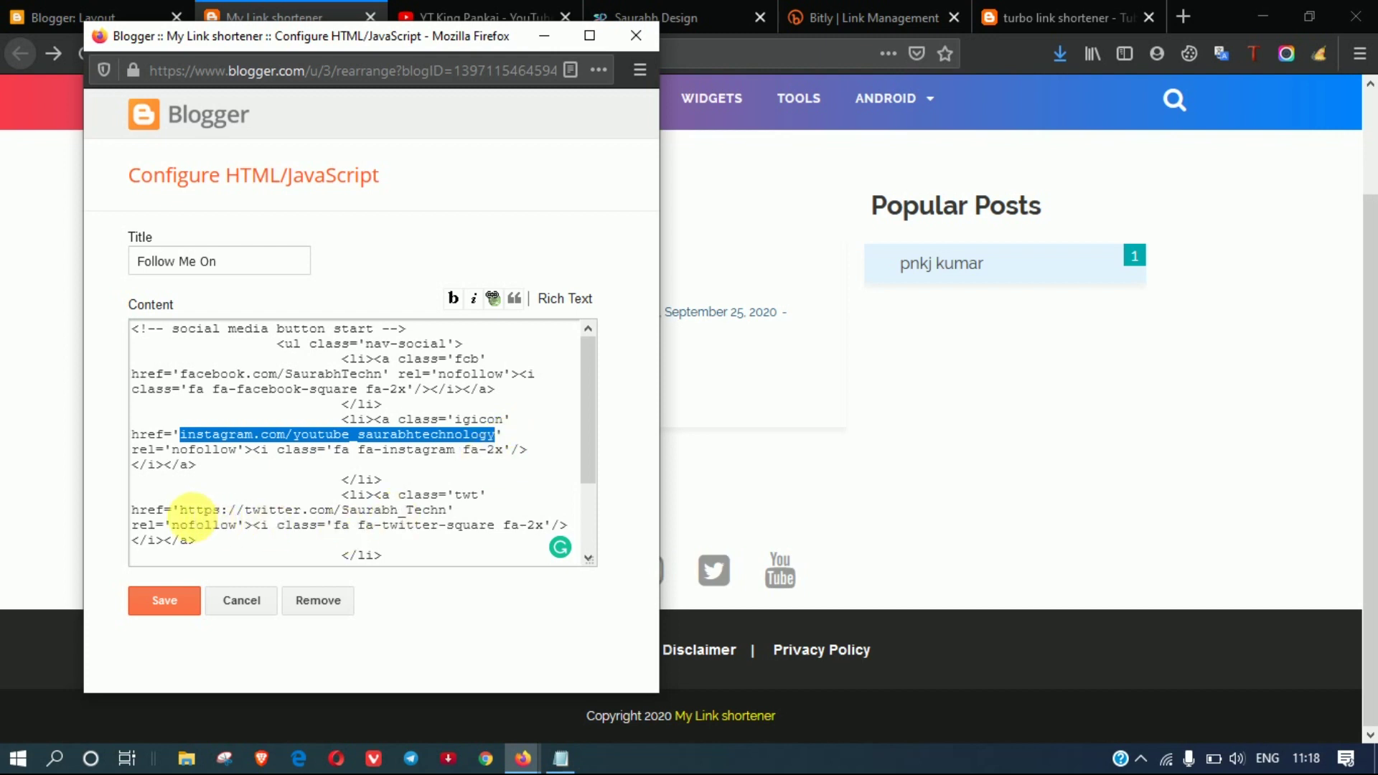
{"action": "double_click", "coordinate": [195, 509]}
{"action": "left_click_drag", "start_coordinate": [278, 518], "coordinate": [450, 512]}
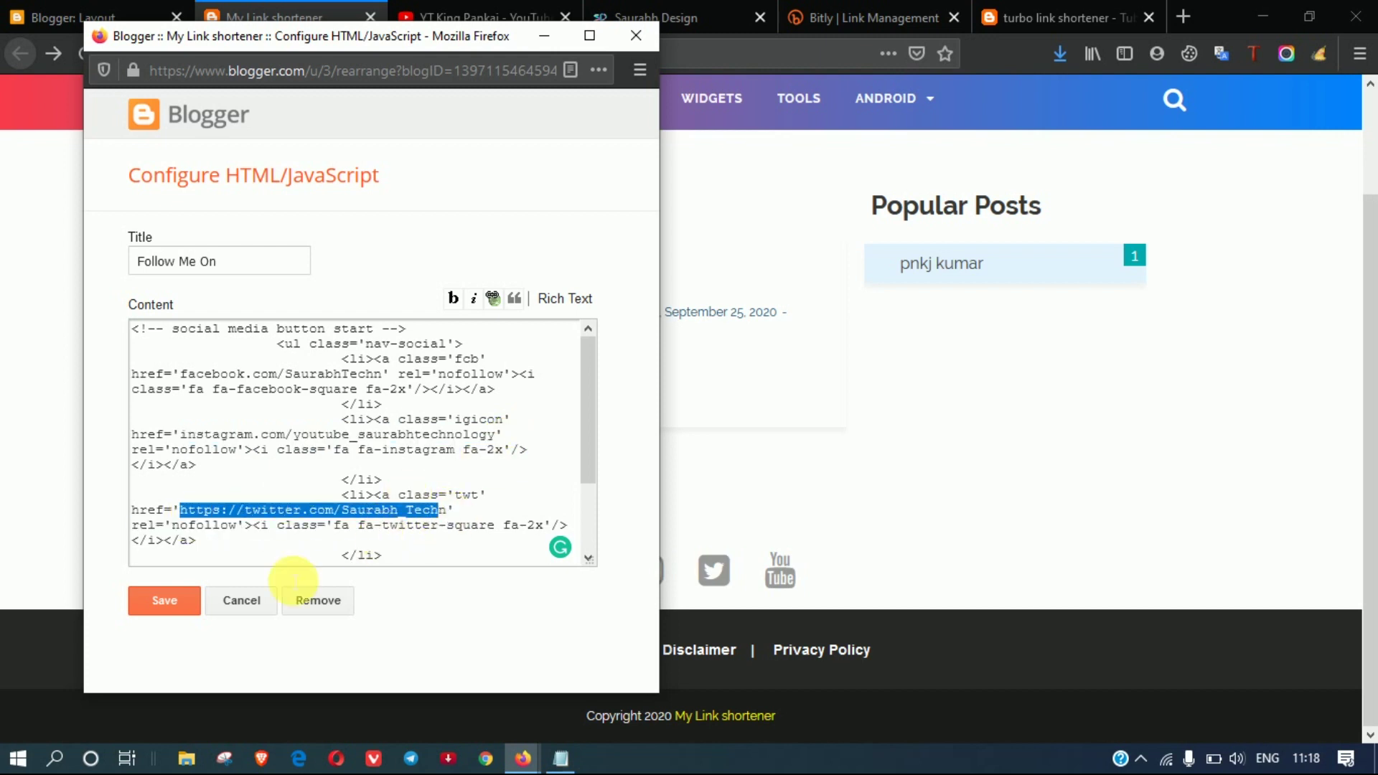
{"action": "left_click", "coordinate": [168, 600]}
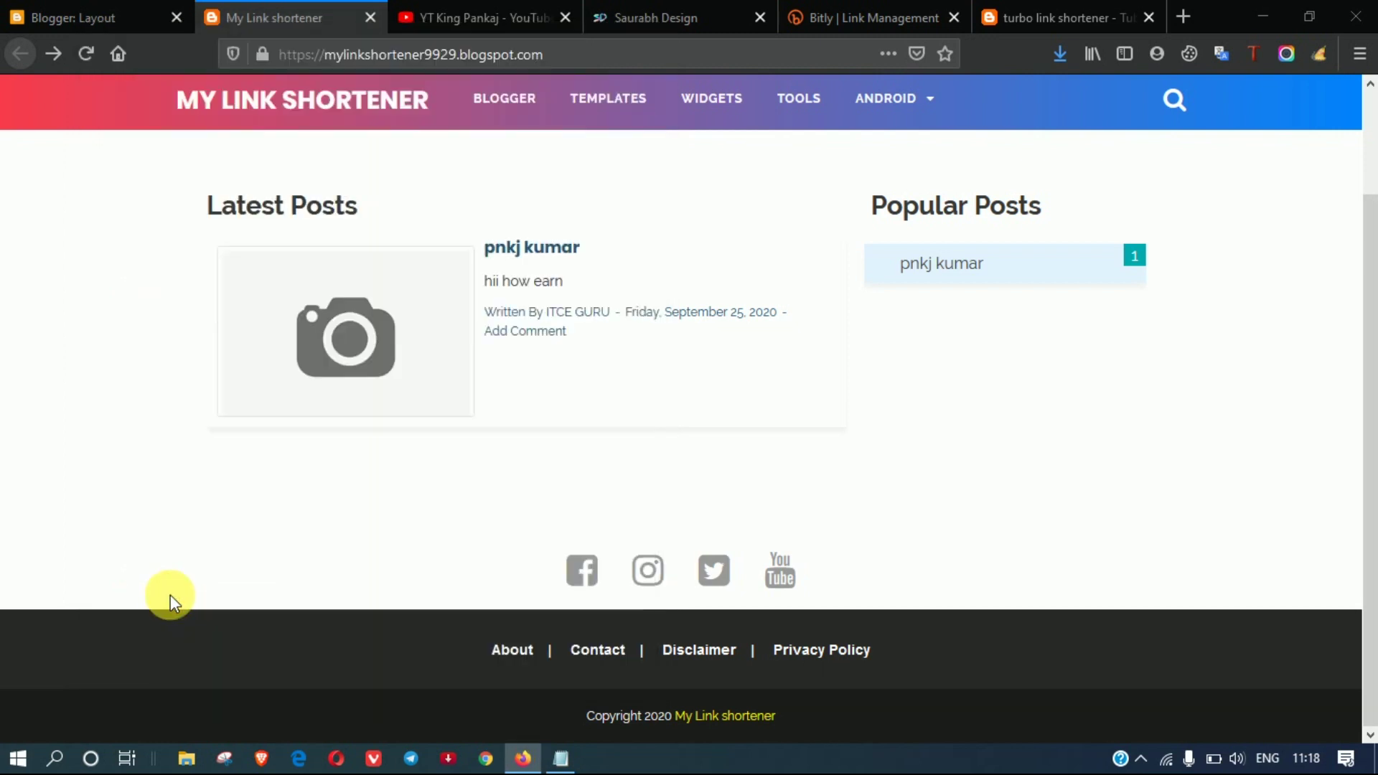
Skim the freetemplateandwidget4u.store template site, then return to the YouTube channel's videos page
{"action": "left_click", "coordinate": [445, 10]}
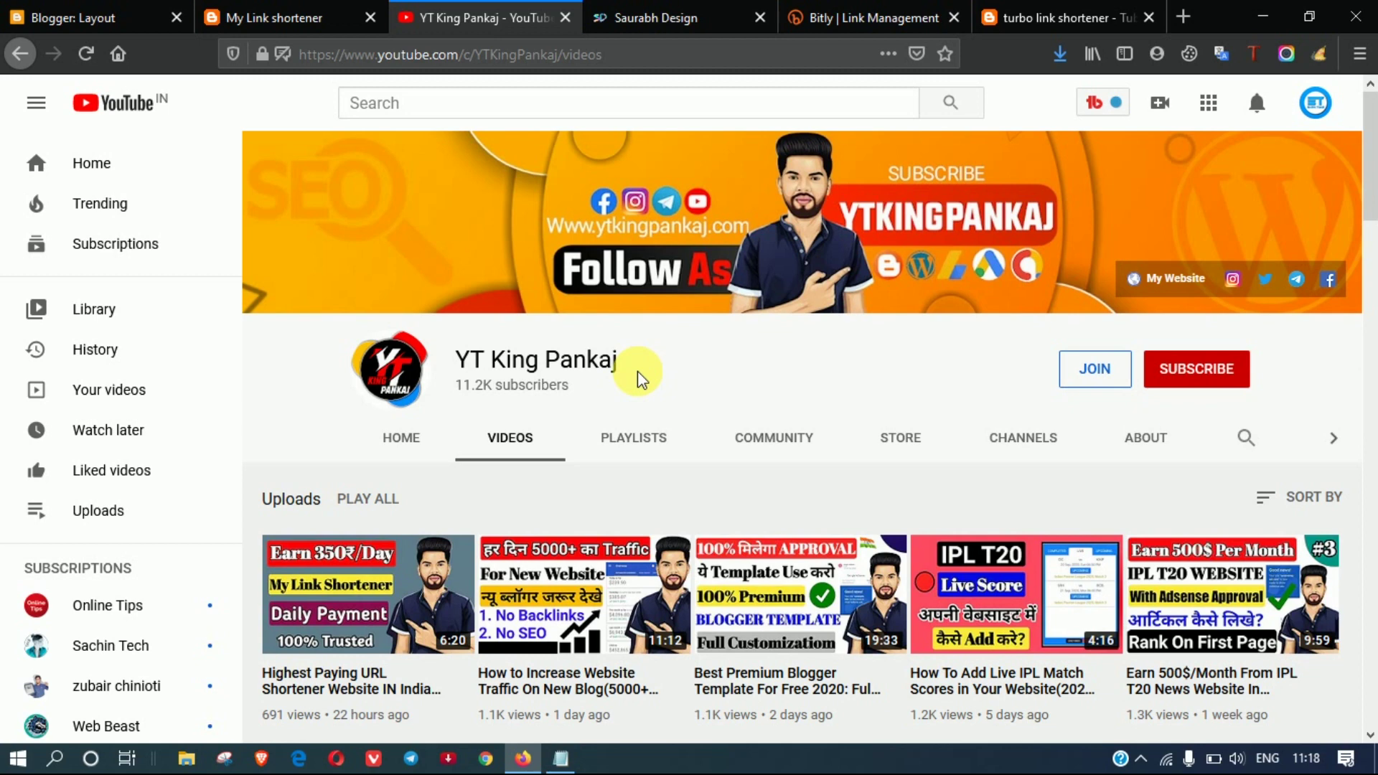
{"action": "left_click", "coordinate": [720, 10]}
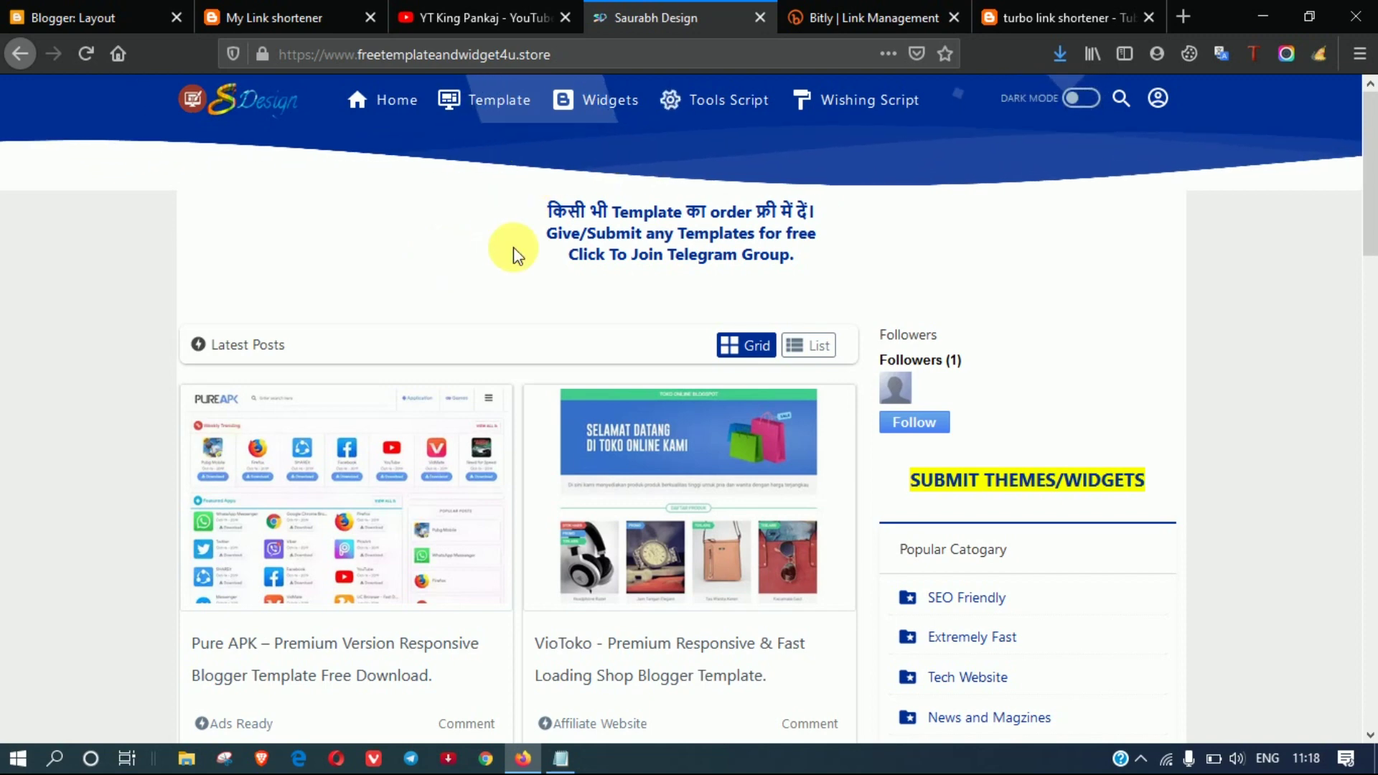
{"action": "scroll", "coordinate": [514, 247], "scroll_direction": "down", "scroll_amount": 10}
{"action": "scroll", "coordinate": [514, 247], "scroll_direction": "up", "scroll_amount": 10}
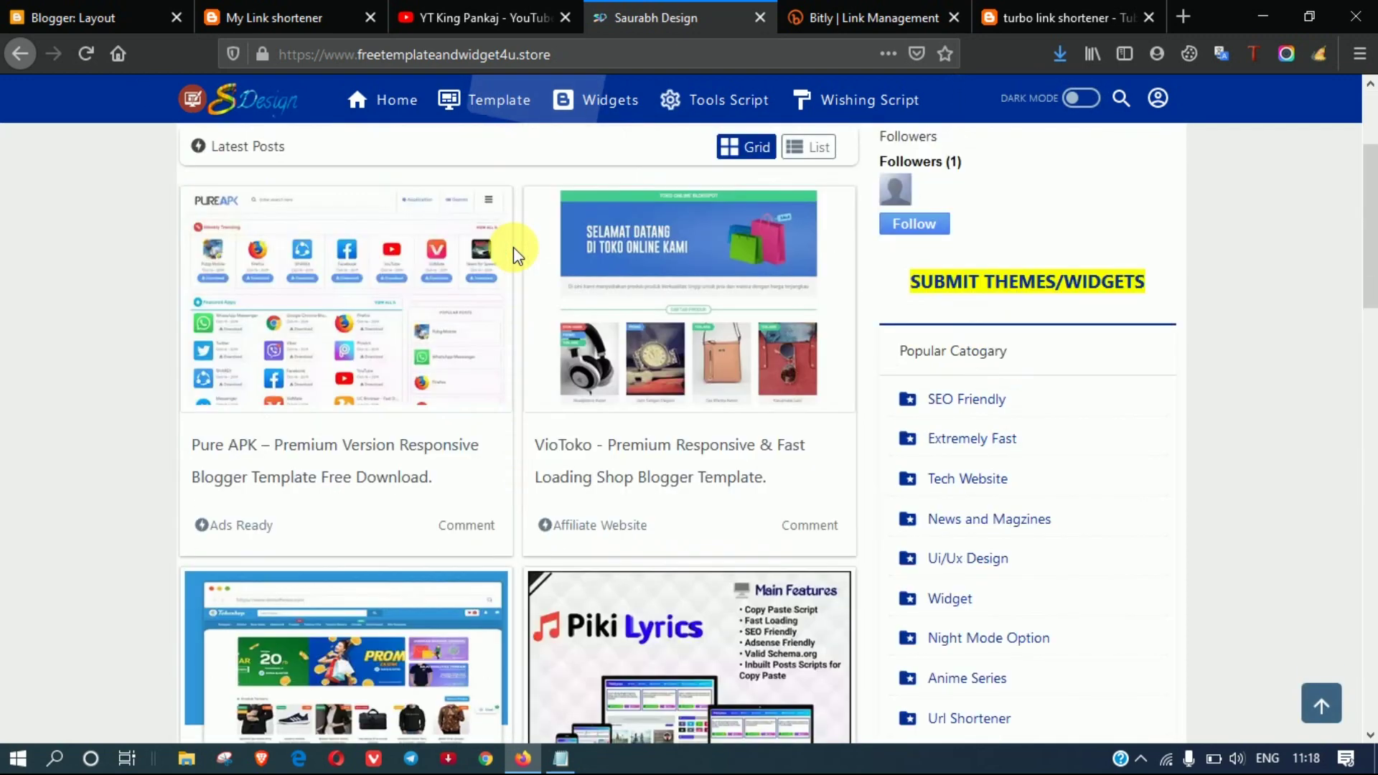
{"action": "left_click", "coordinate": [455, 14]}
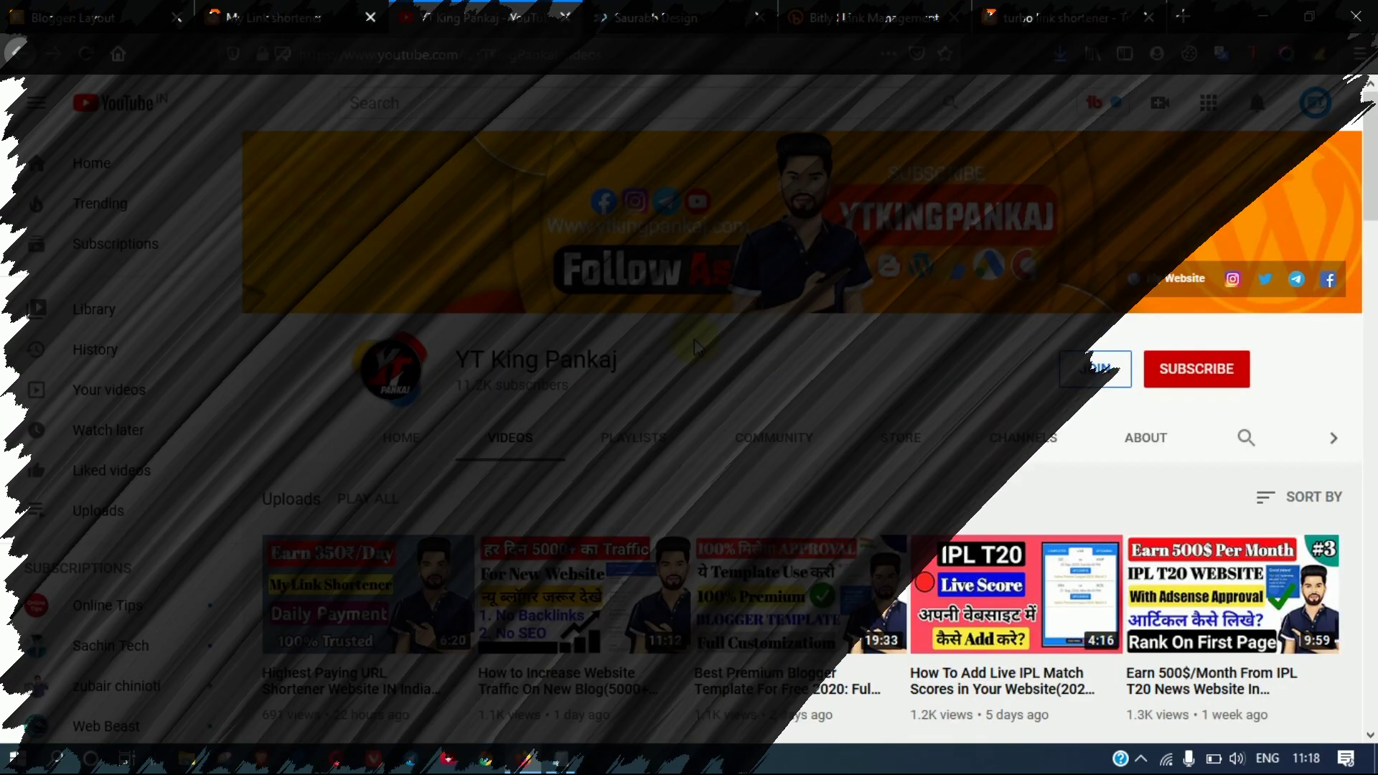